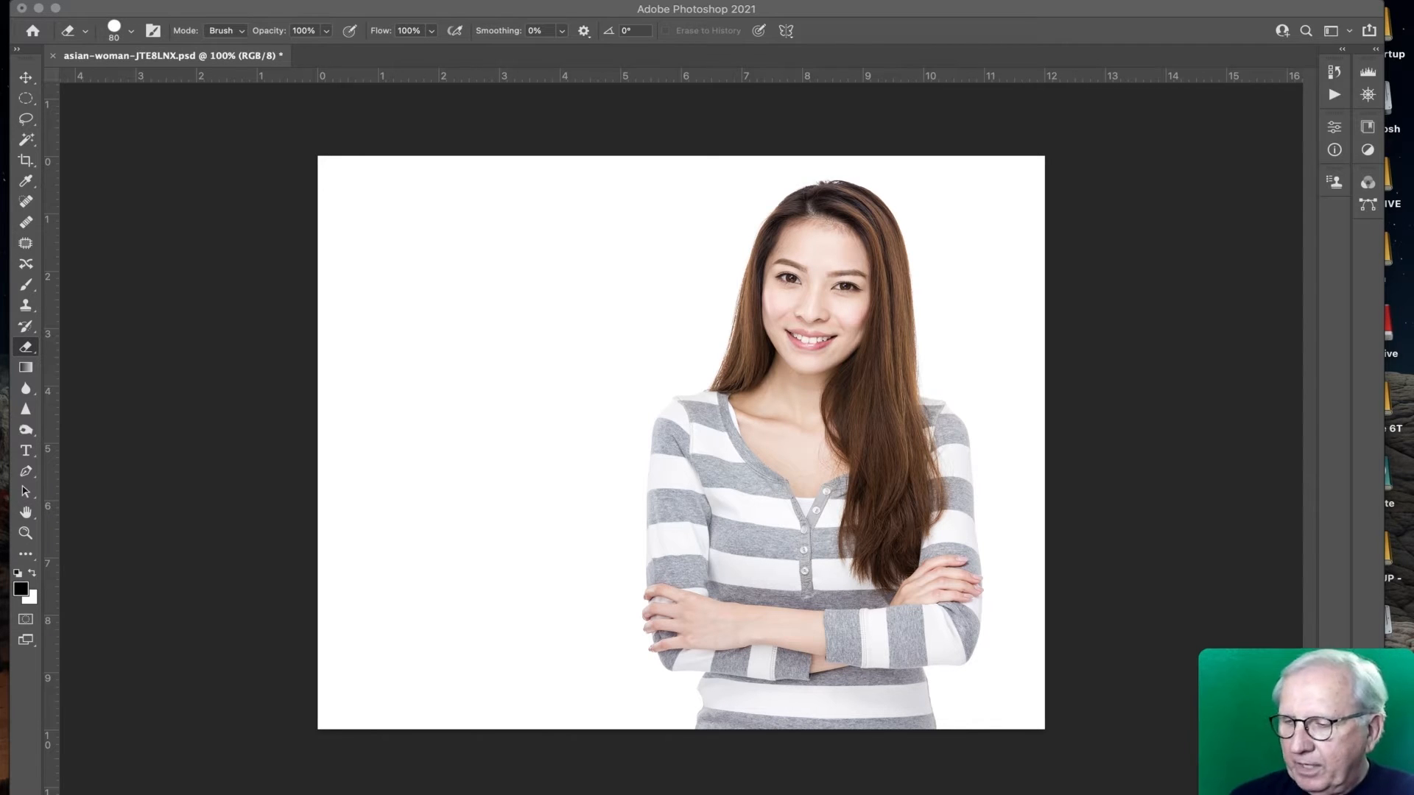
Step: Add a new empty layer above the SUBJECT layer and check its transparency by hiding and reshowing SUBJECT
key(F7)
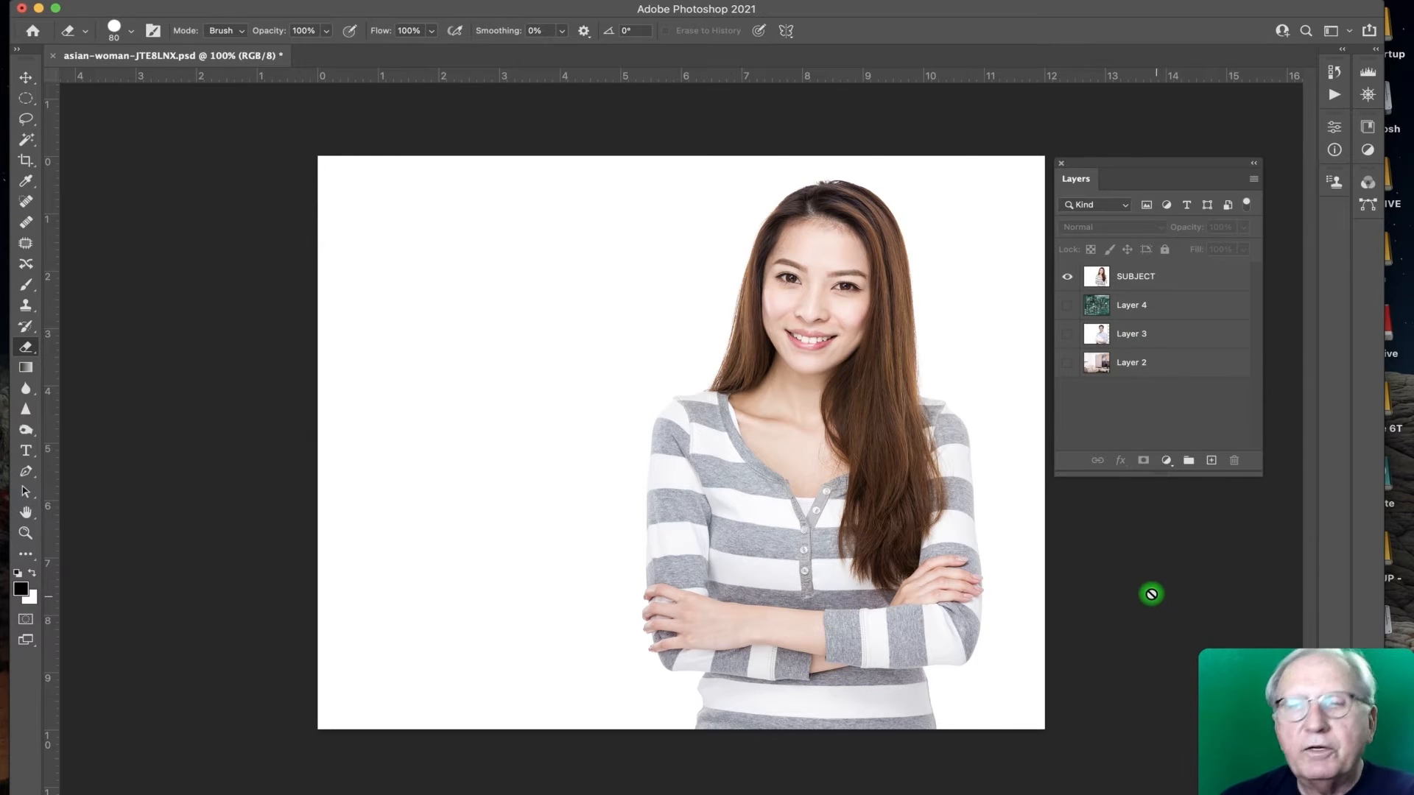
click(1203, 278)
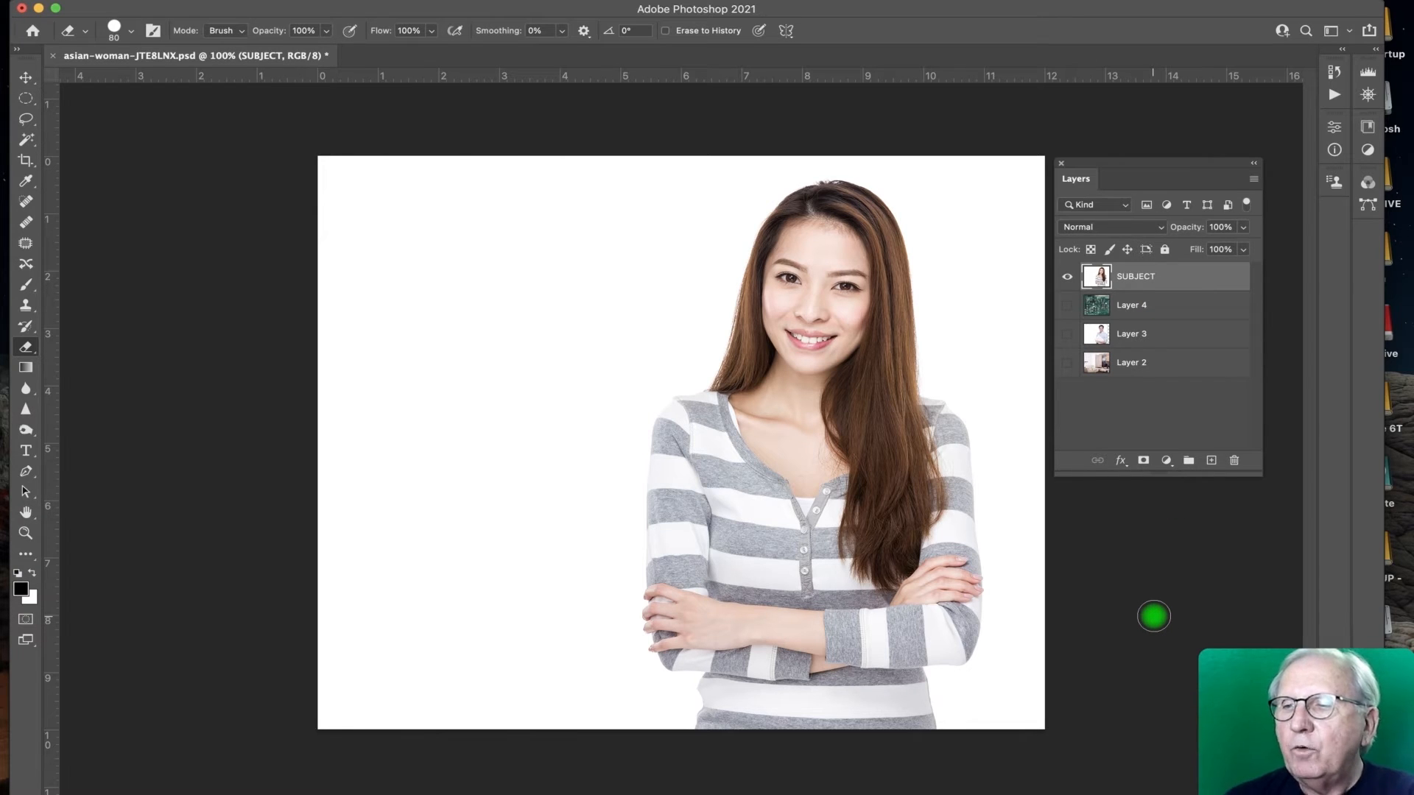
click(1211, 462)
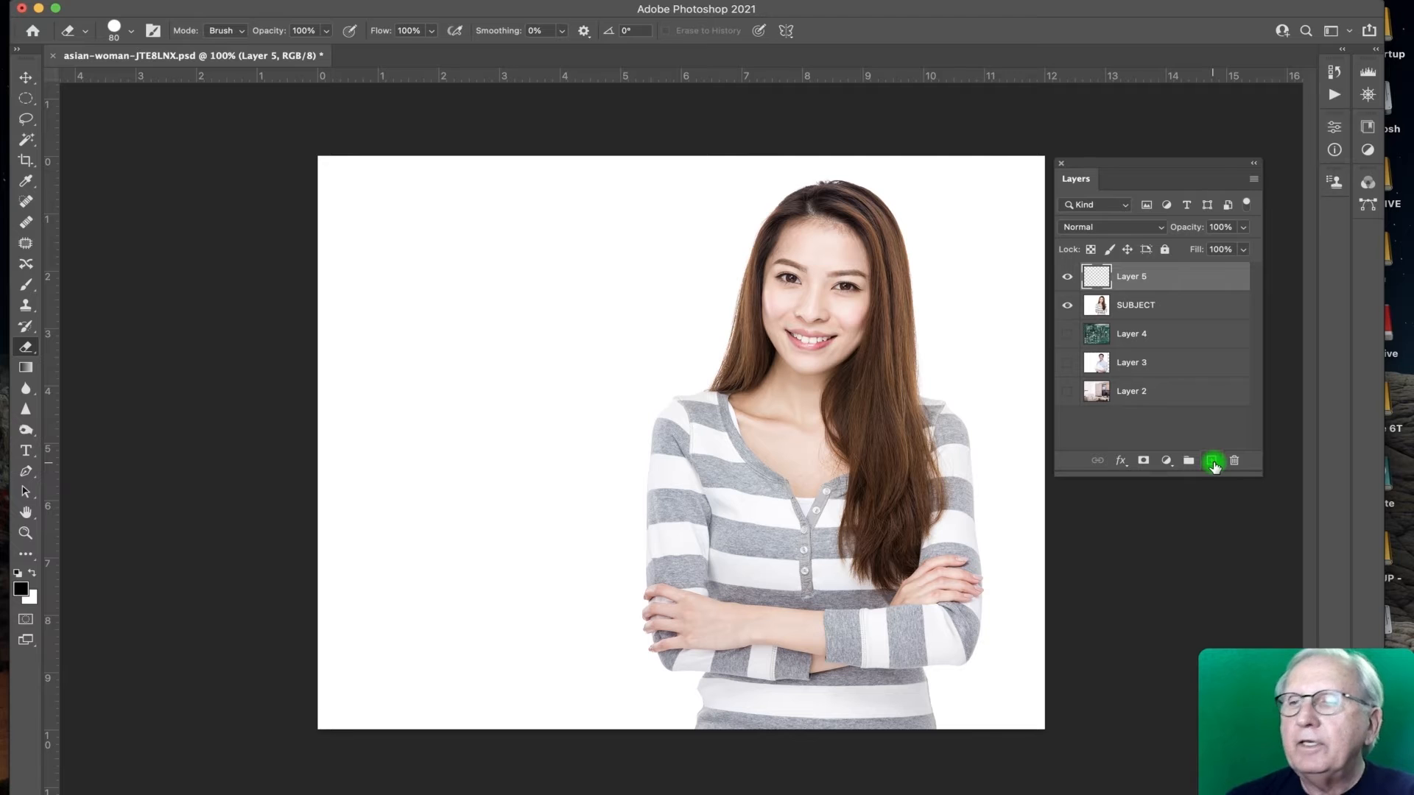
click(1067, 306)
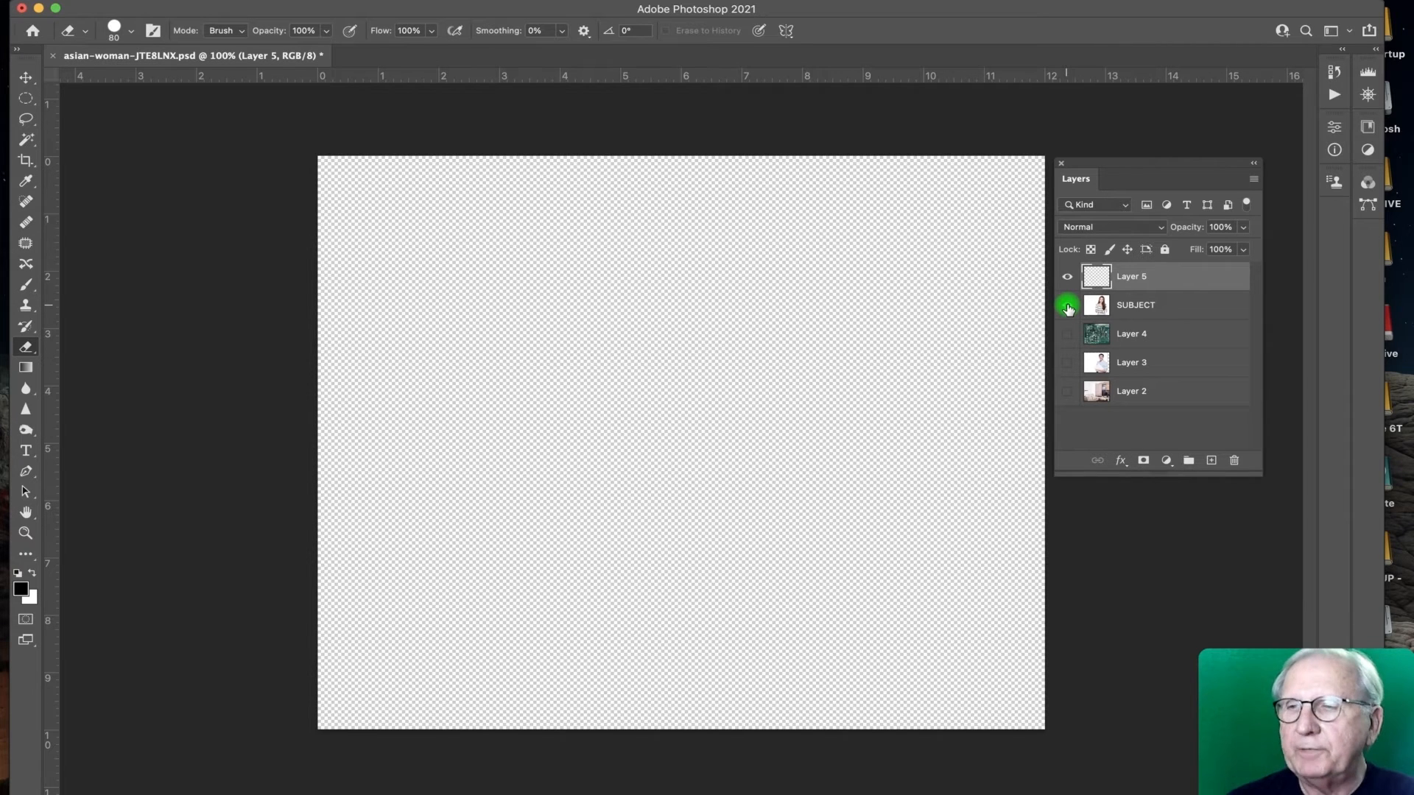
click(1068, 307)
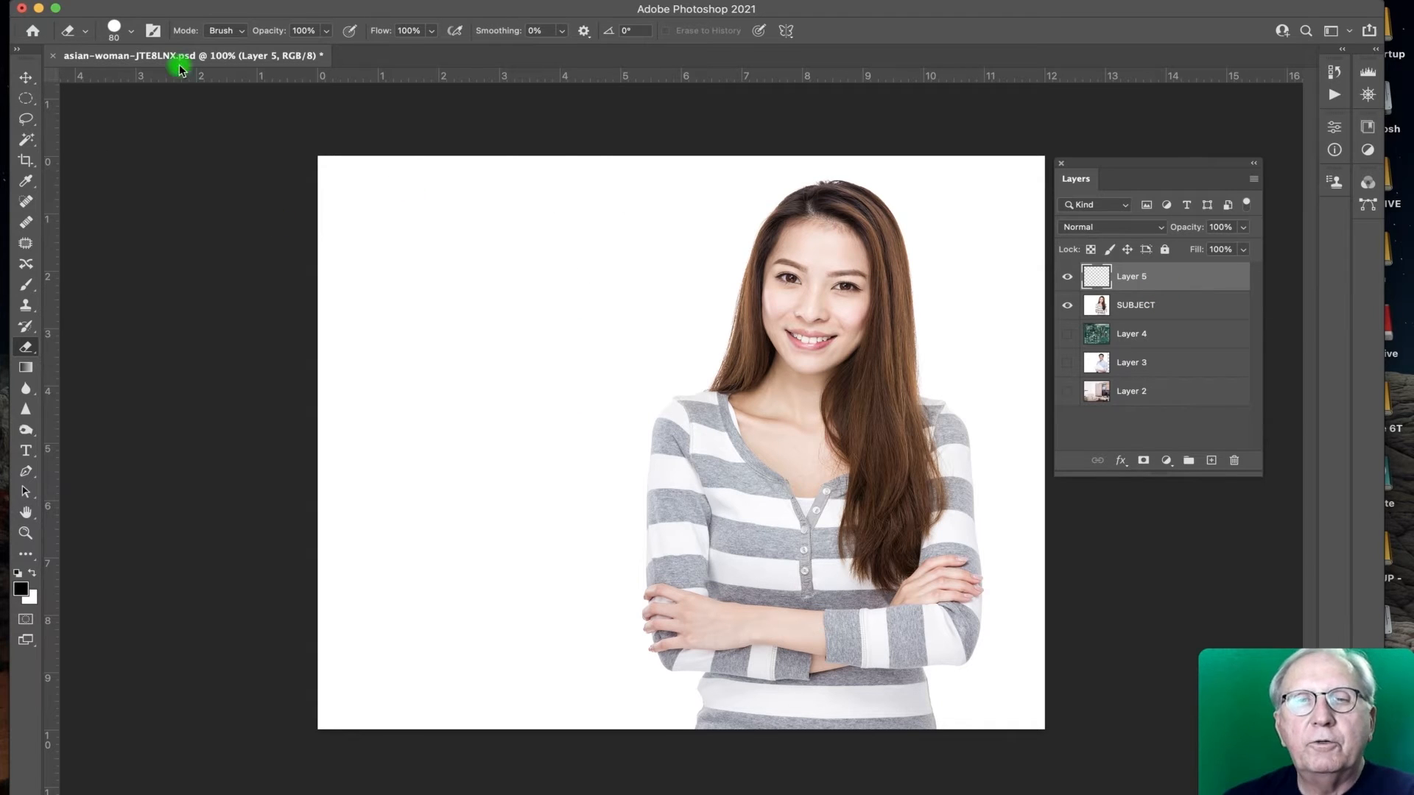
Step: Make a circular selection in the white area beside the woman and rename the new layer Circle
click(27, 100)
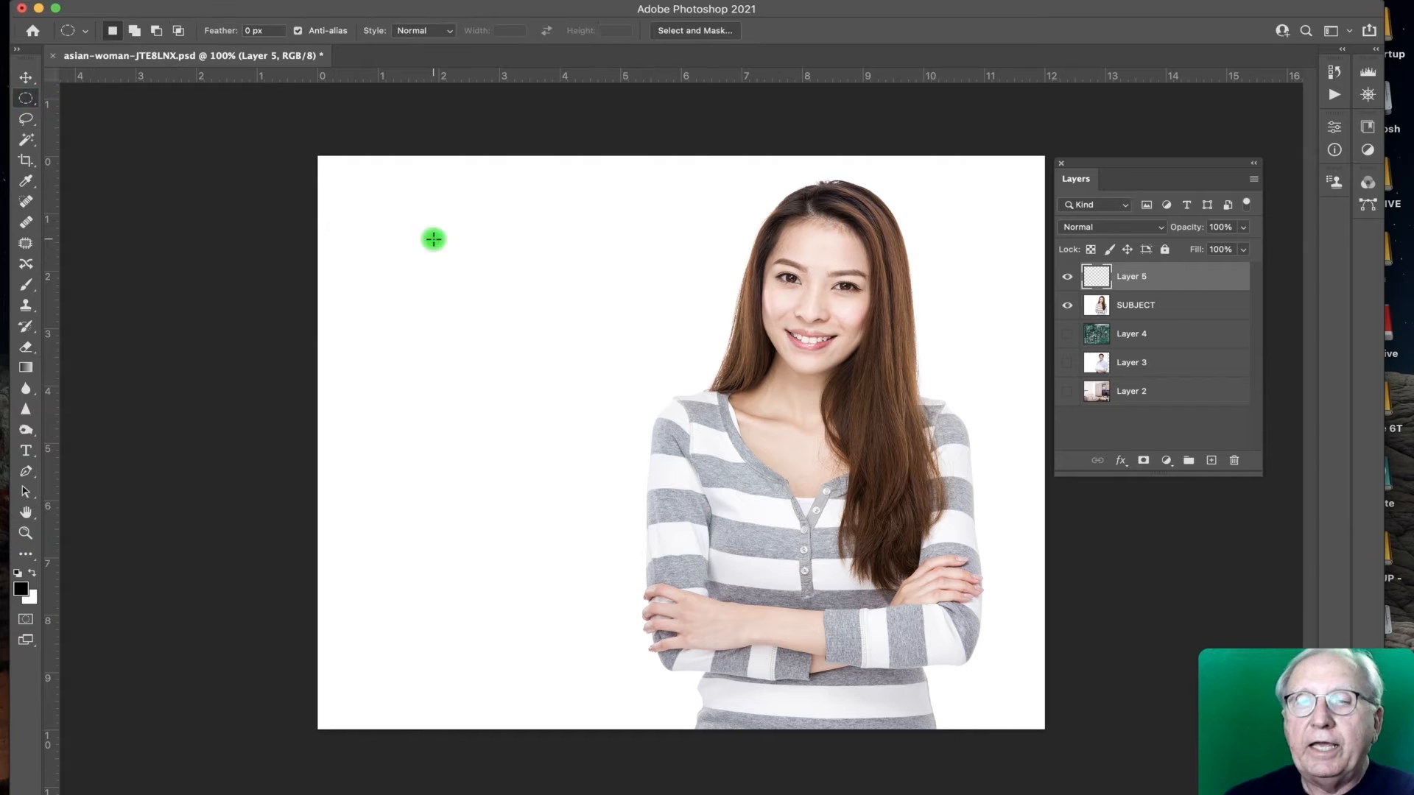
drag(408, 261, 676, 448)
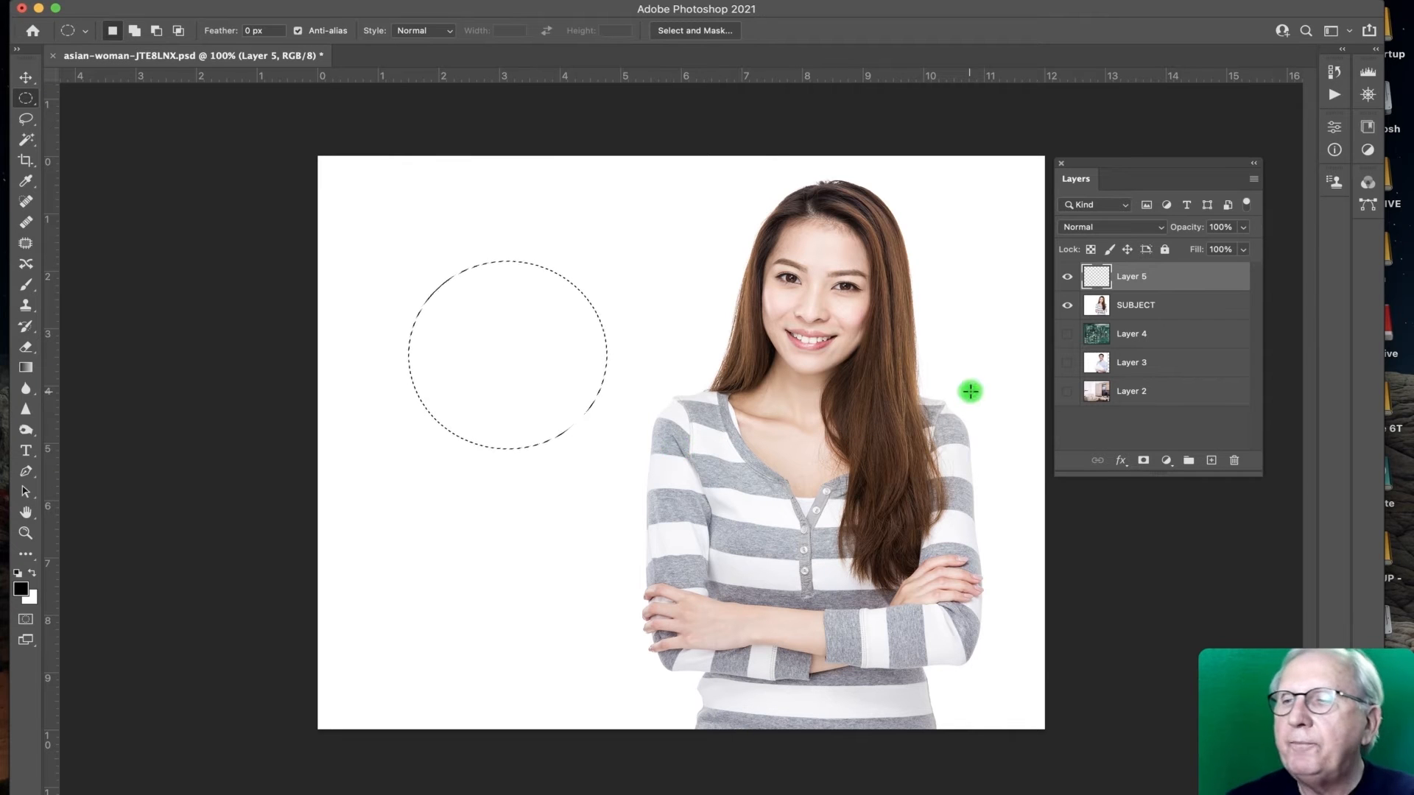
double_click(1130, 278)
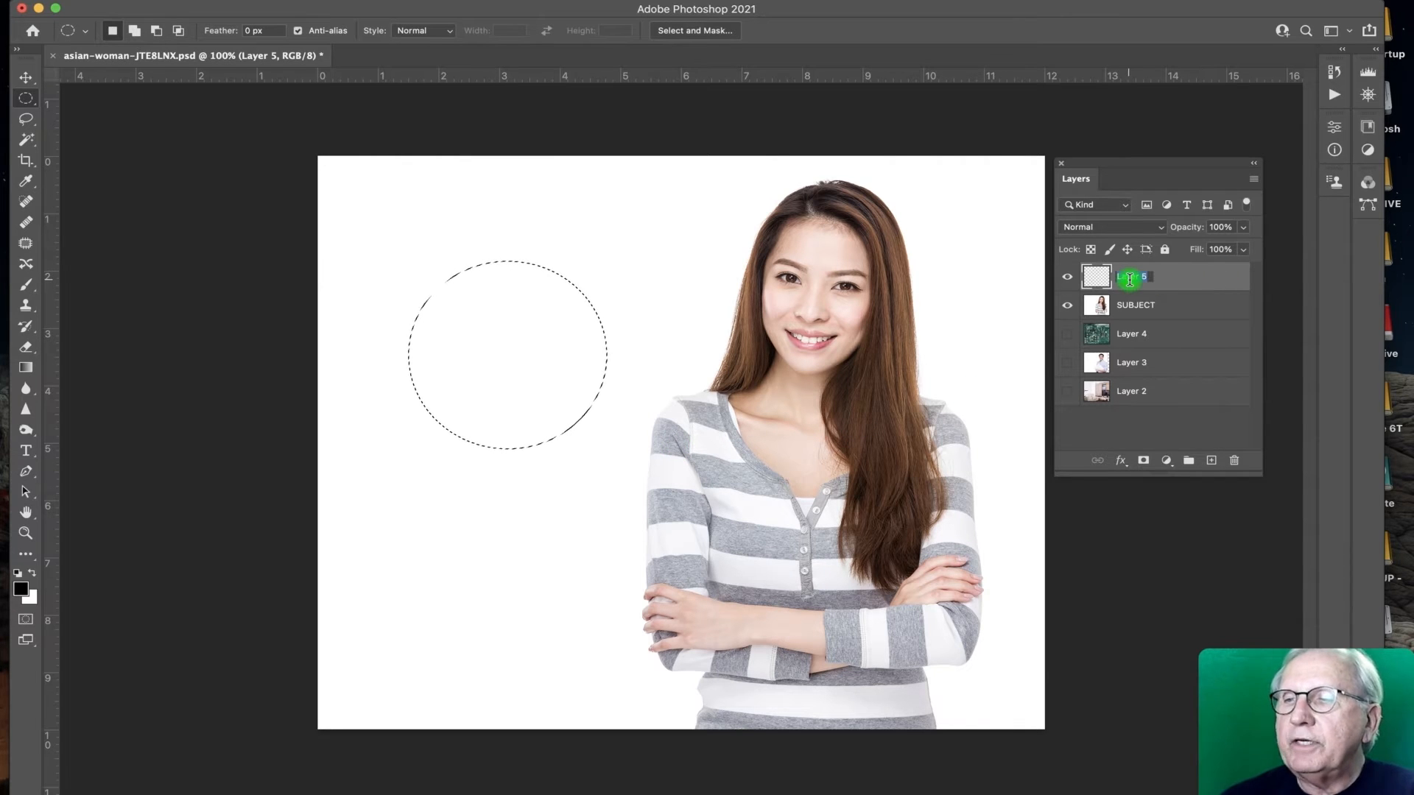
text(Circle)
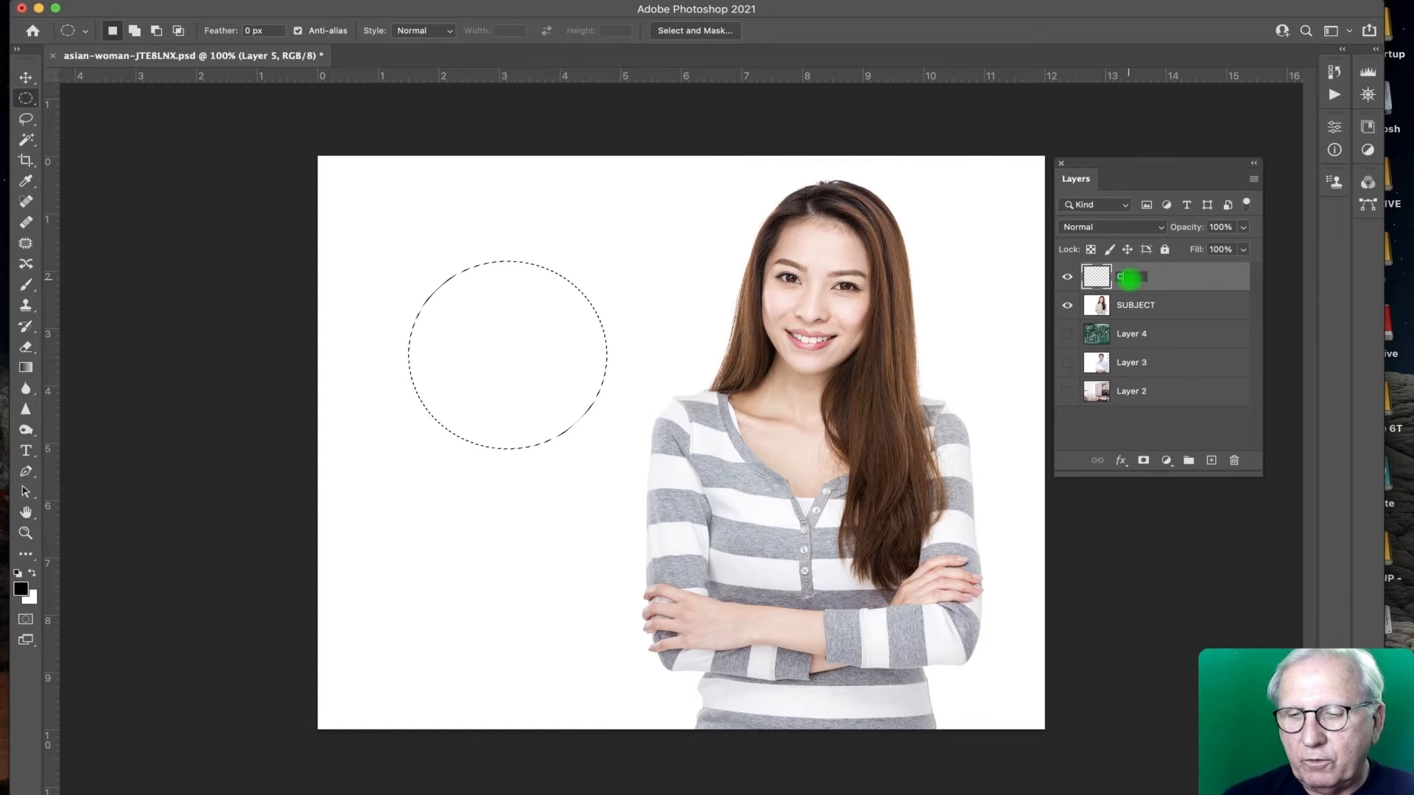
click(1205, 330)
click(1163, 278)
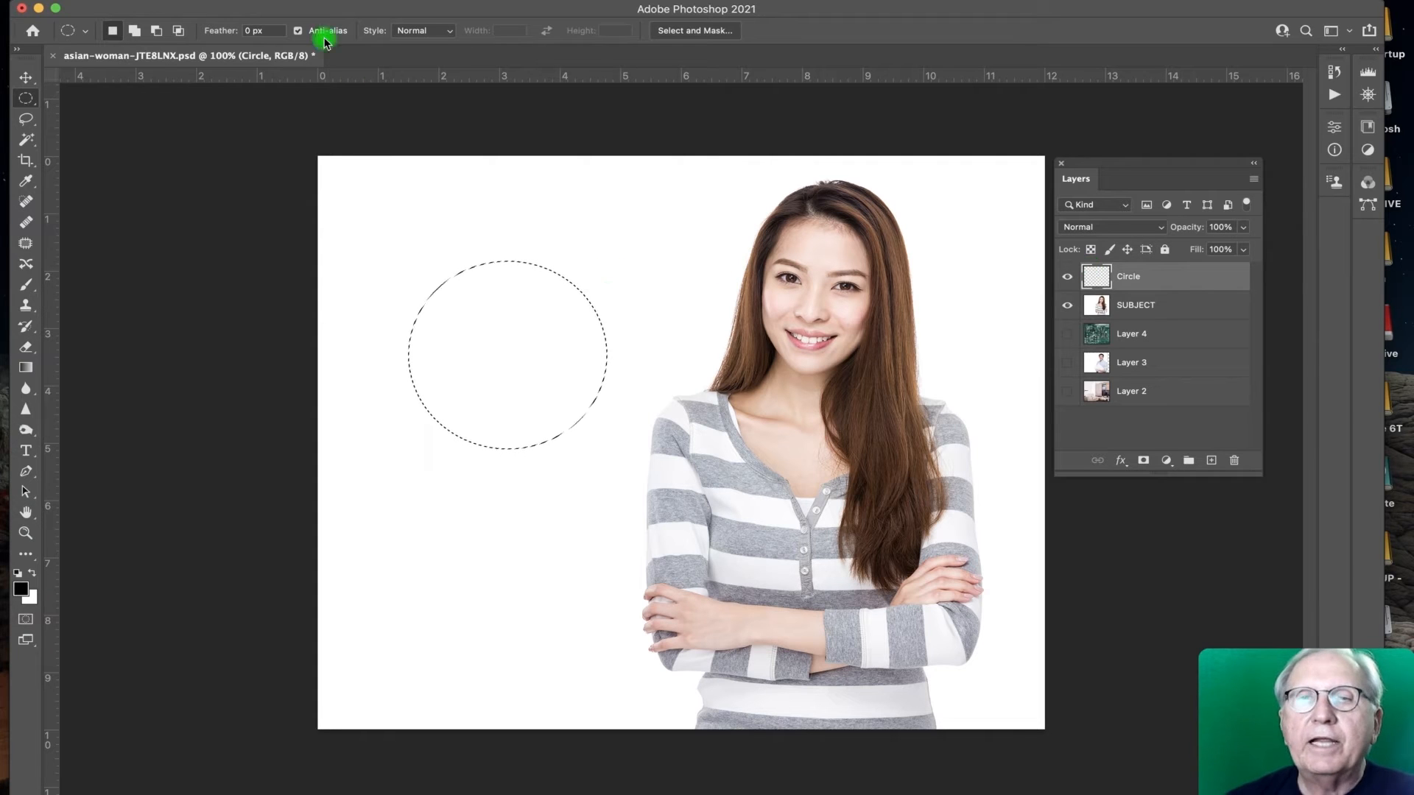
Step: Fill the circular selection on the Circle layer with a yellow-green colour in Normal mode at 100% opacity, and deselect it
click(163, 1)
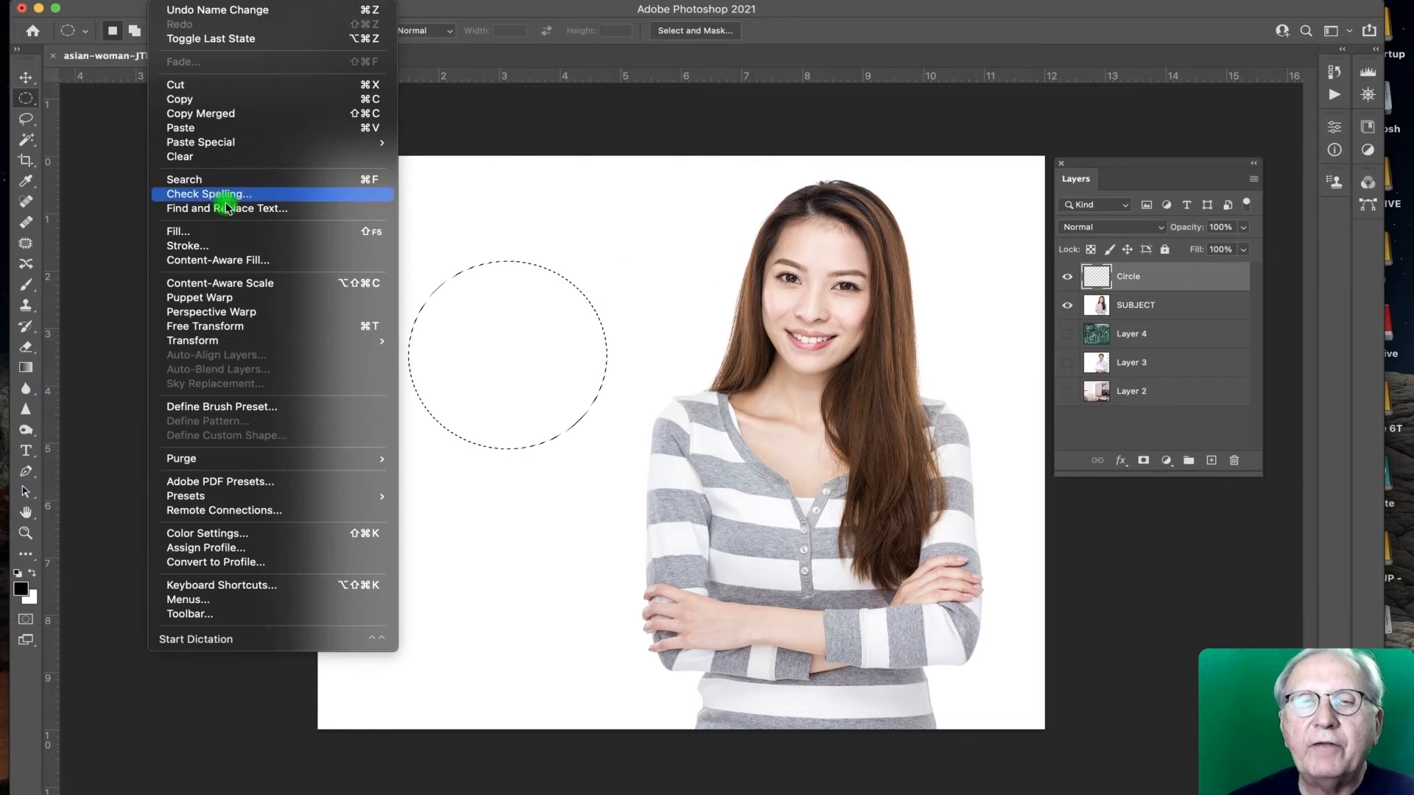
click(231, 231)
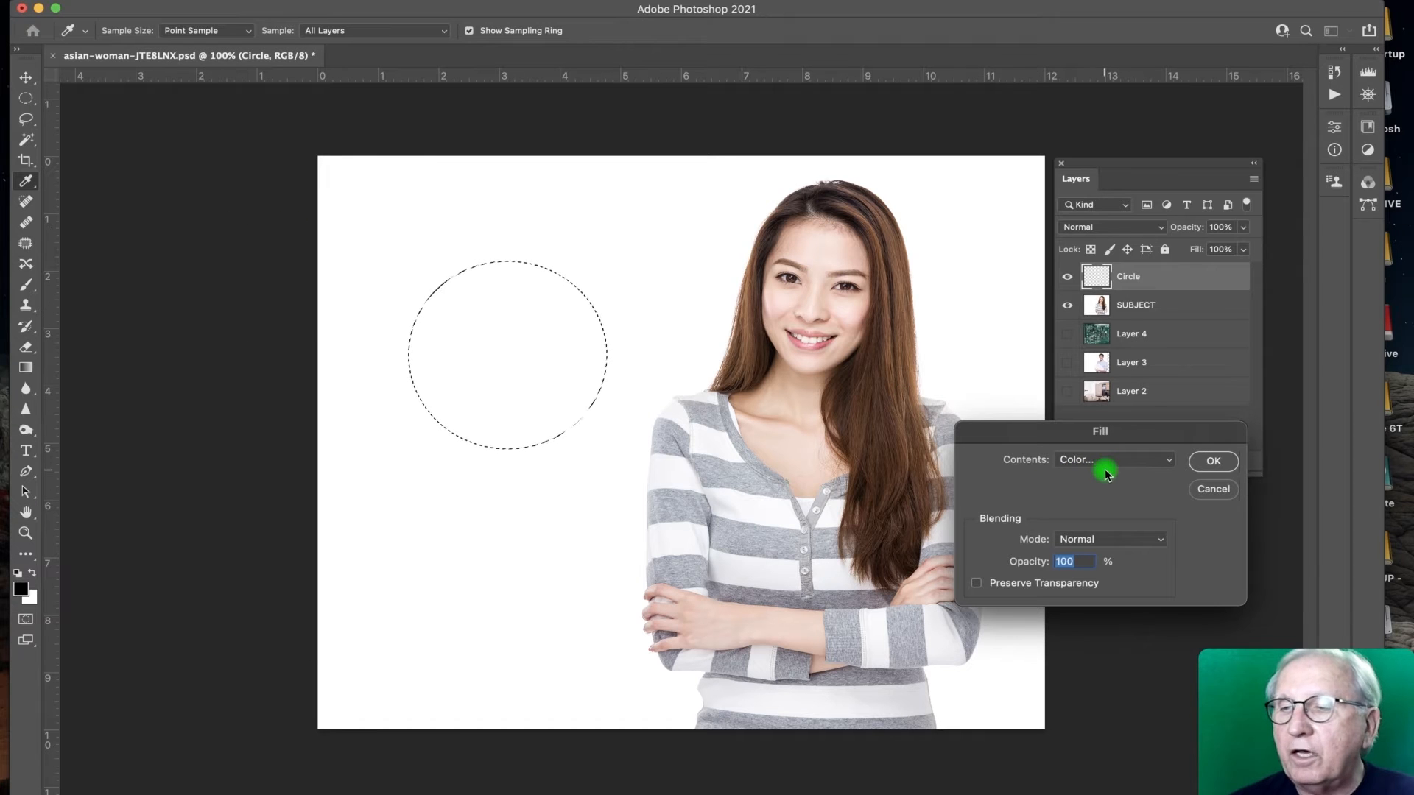
click(1214, 461)
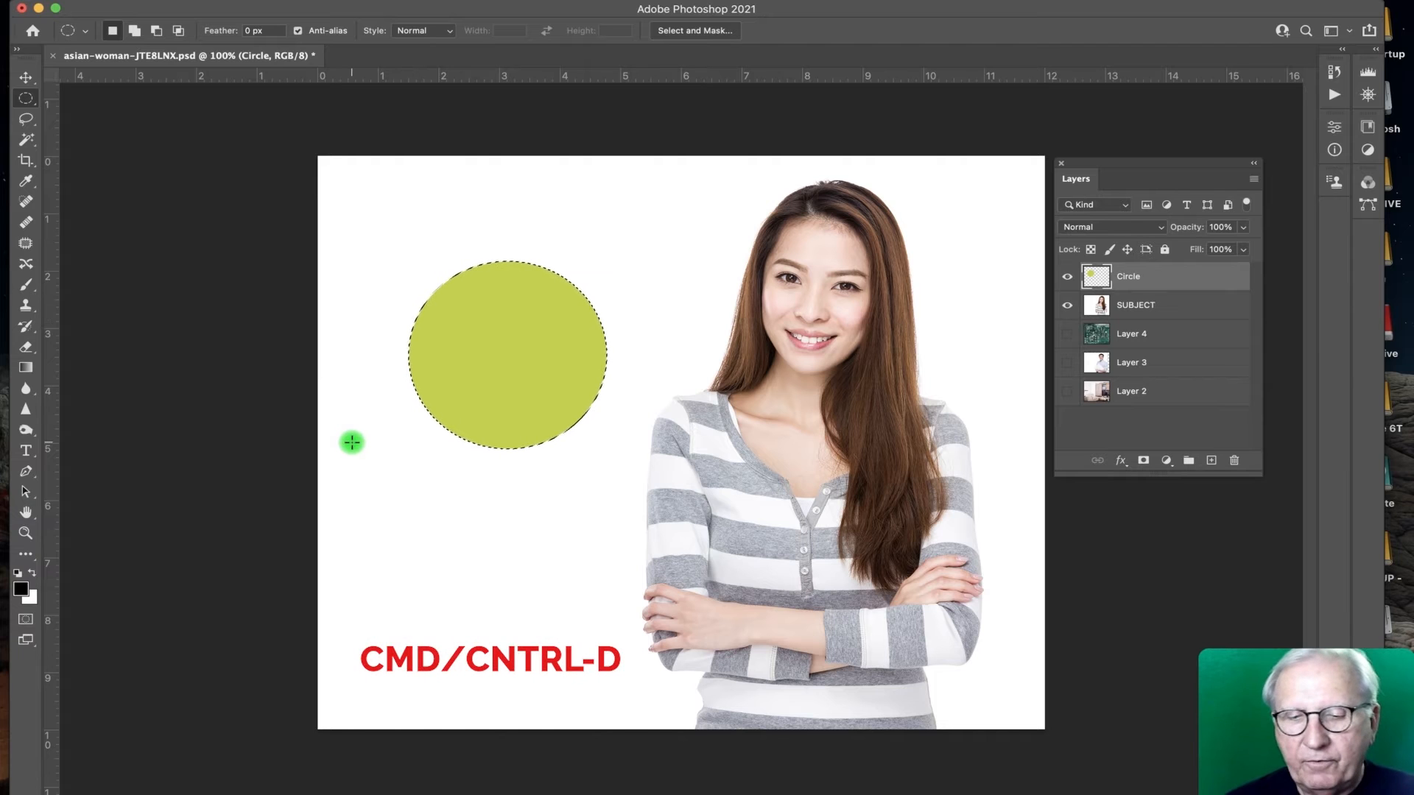
key(super+d)
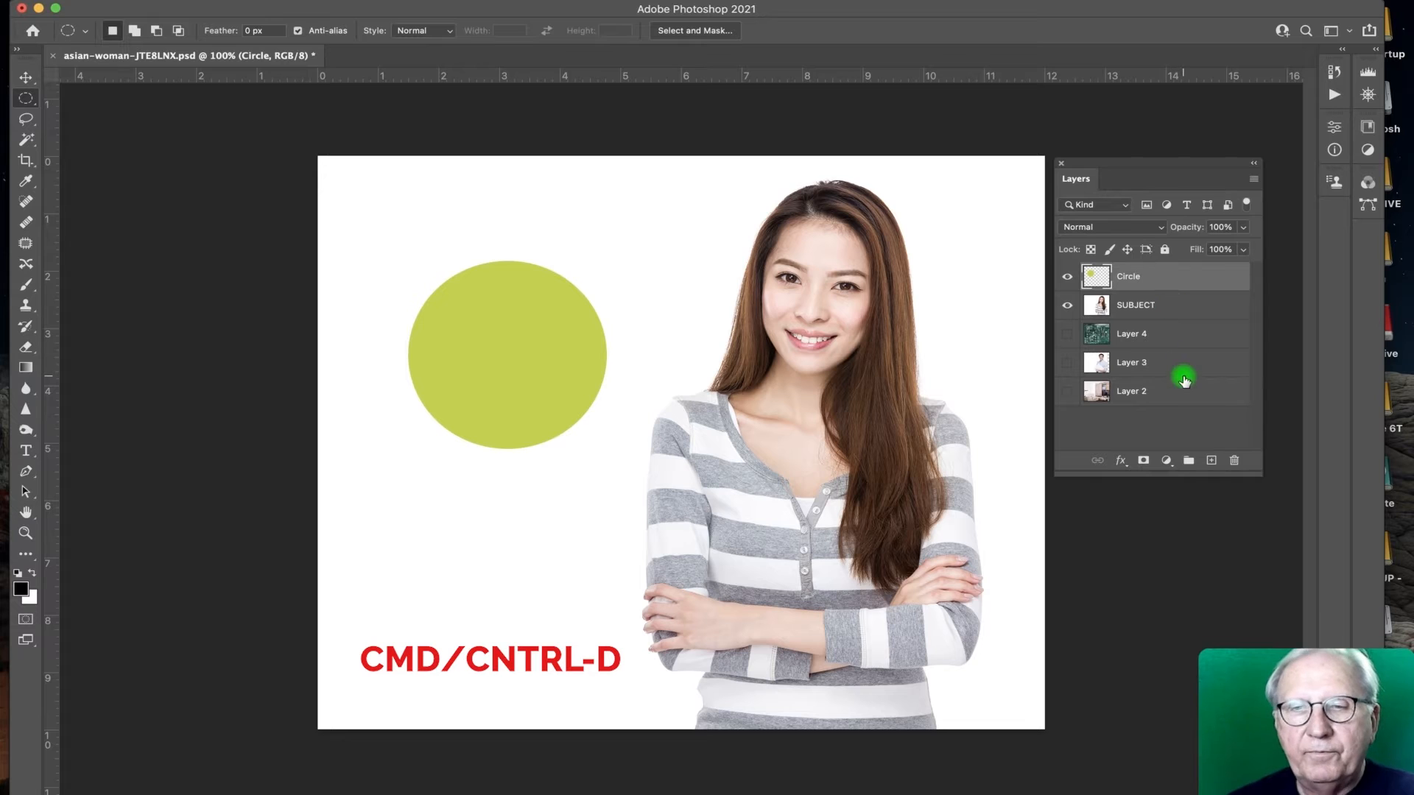
Step: Erase a zigzag stroke inside the green circle with the Eraser tool at size 80, and undo the erasure
click(25, 77)
mouse_move(549, 340)
mouse_down()
mouse_move(530, 252)
mouse_move(505, 316)
mouse_move(527, 379)
mouse_move(684, 365)
mouse_move(893, 310)
mouse_move(824, 290)
mouse_move(833, 341)
mouse_move(855, 270)
mouse_move(673, 331)
mouse_move(518, 351)
mouse_move(495, 296)
mouse_move(541, 305)
mouse_move(564, 346)
mouse_up()
key(e)
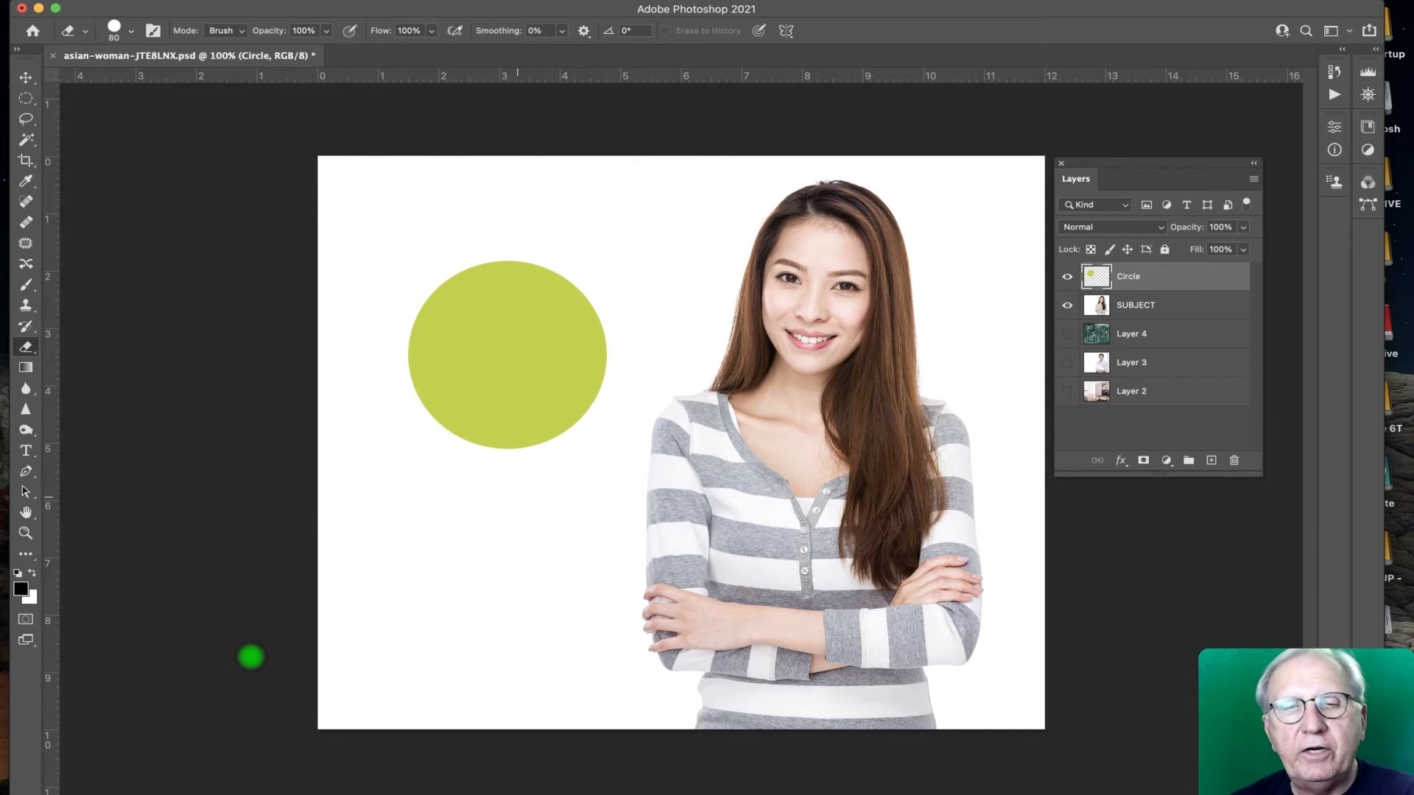
click(27, 349)
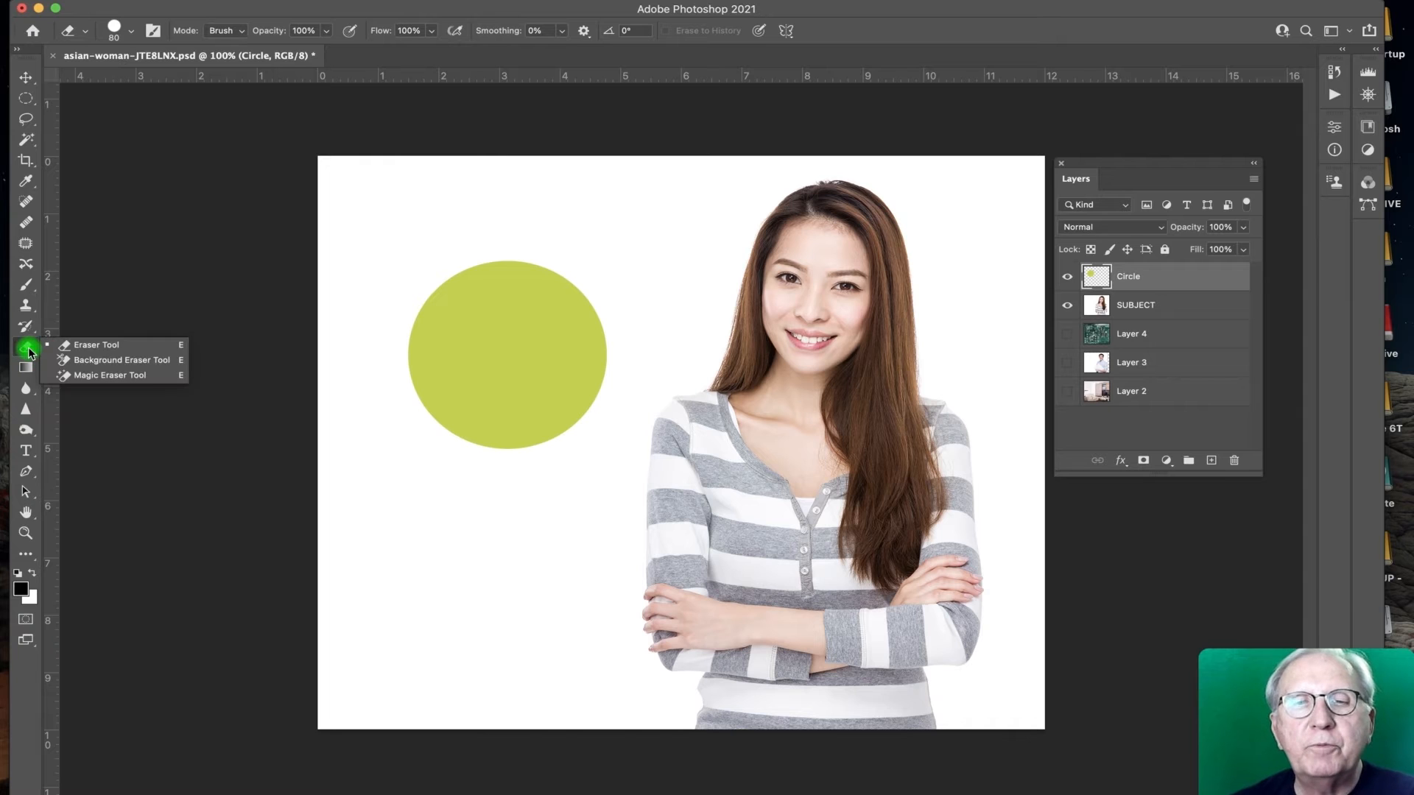
click(115, 345)
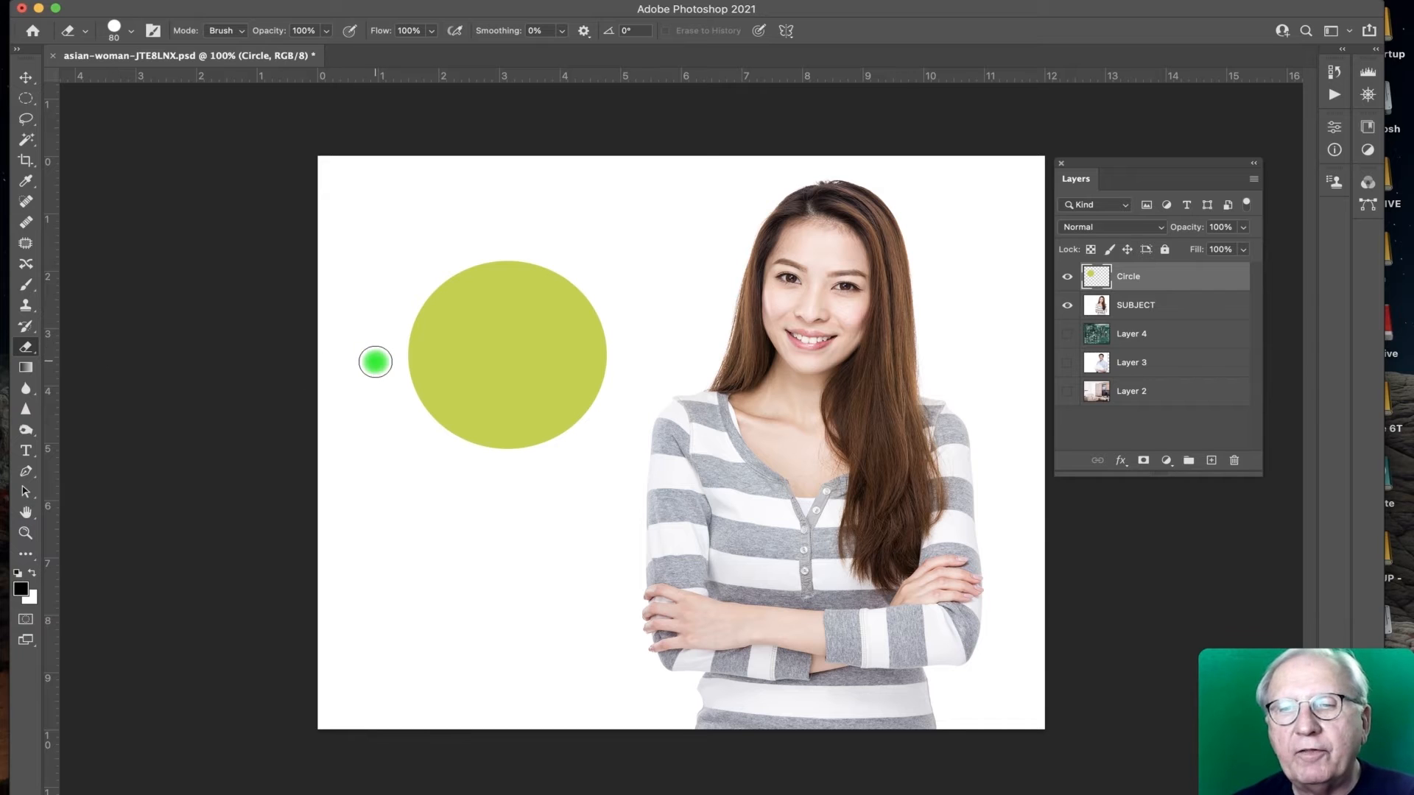
mouse_move(443, 353)
mouse_down()
mouse_move(537, 313)
mouse_move(490, 411)
mouse_move(564, 372)
mouse_up()
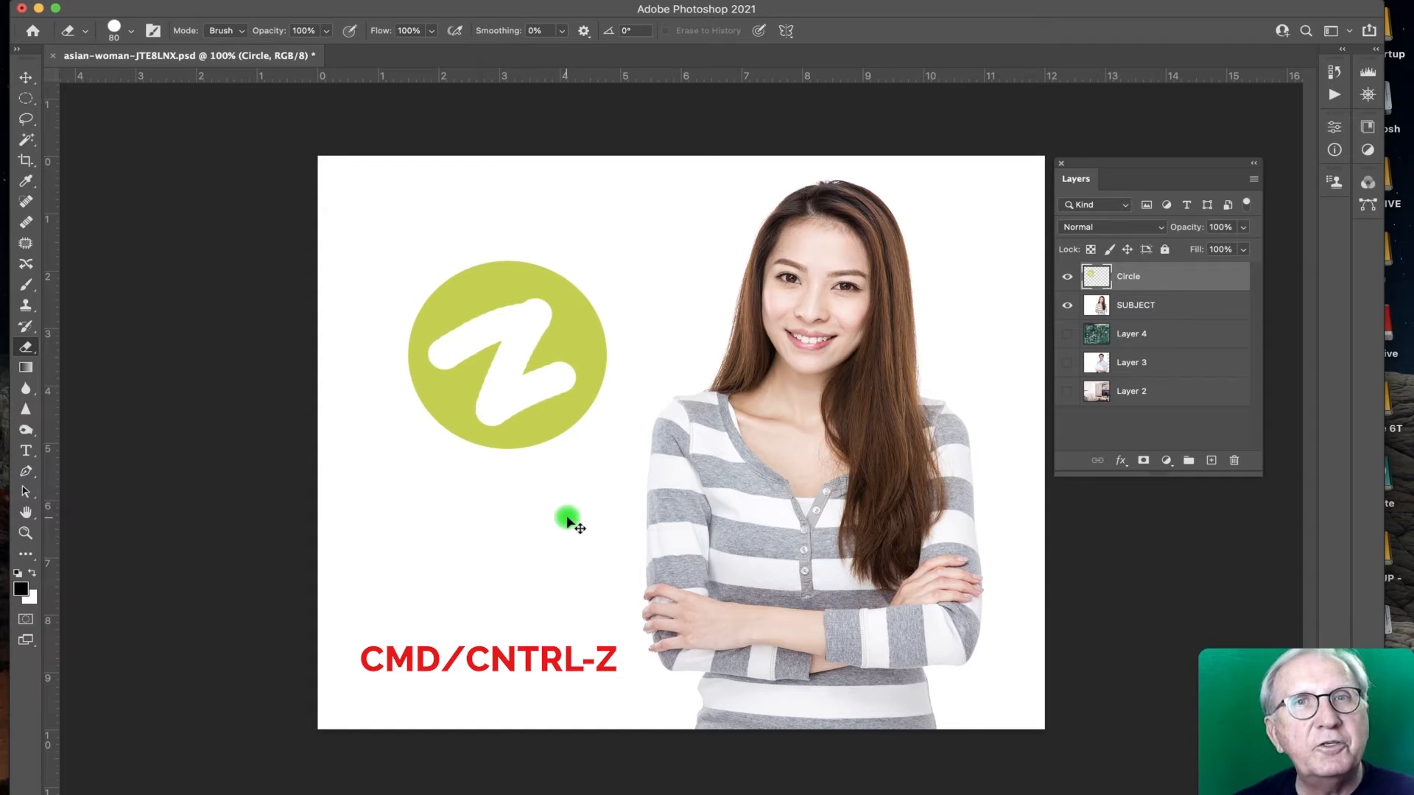
key(super+z)
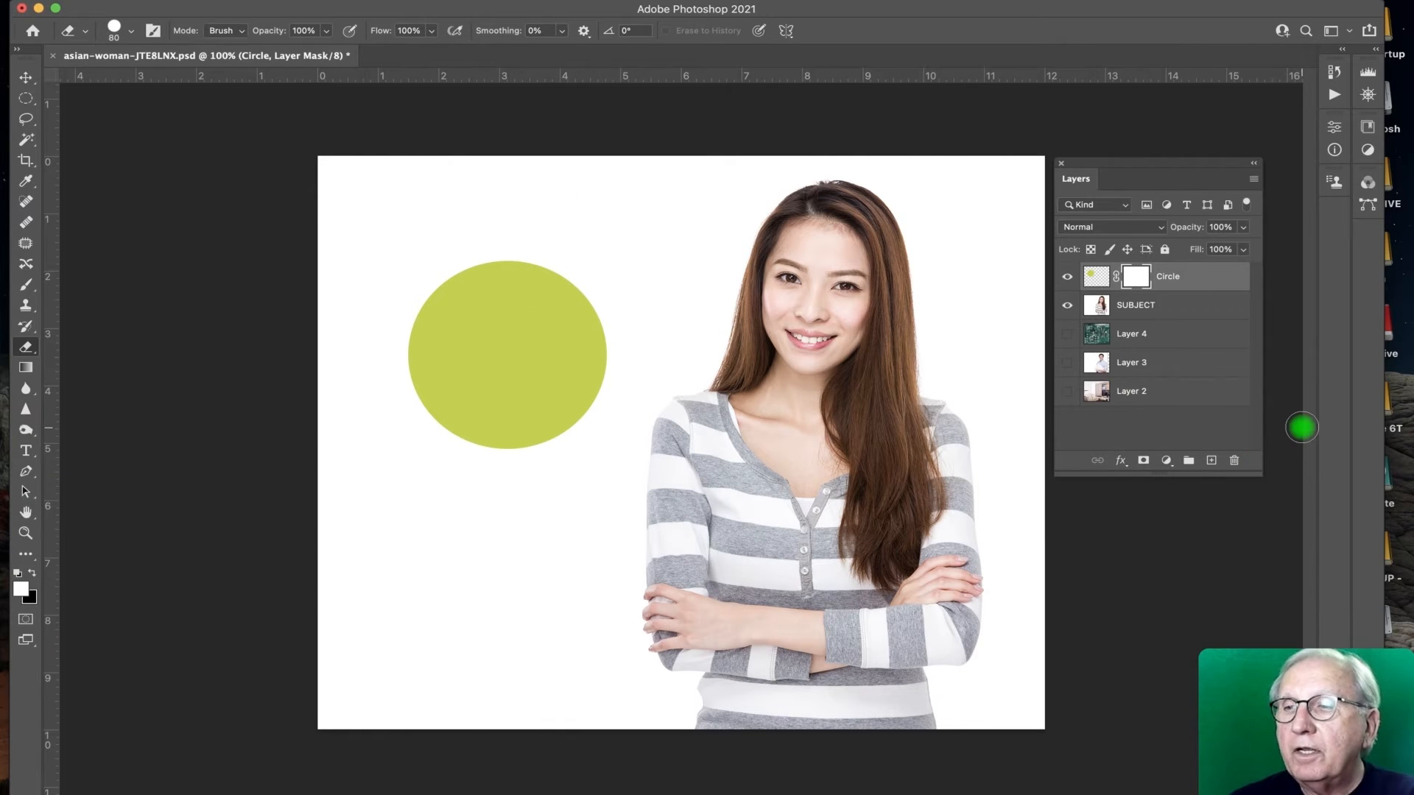
Step: Choose the Brush tool with black as the foreground colour for painting on the Circle layer's mask
mouse_move(61, 227)
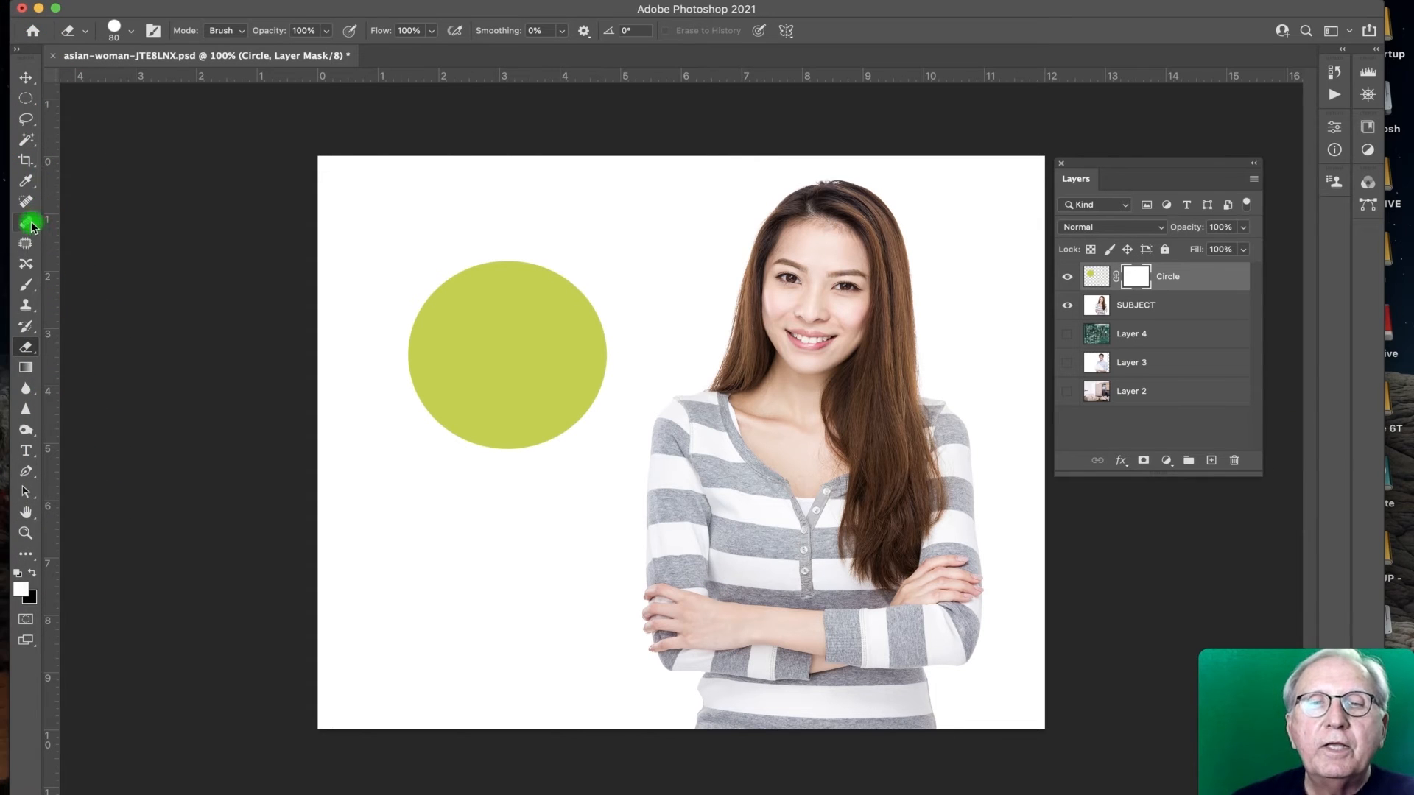
click(26, 284)
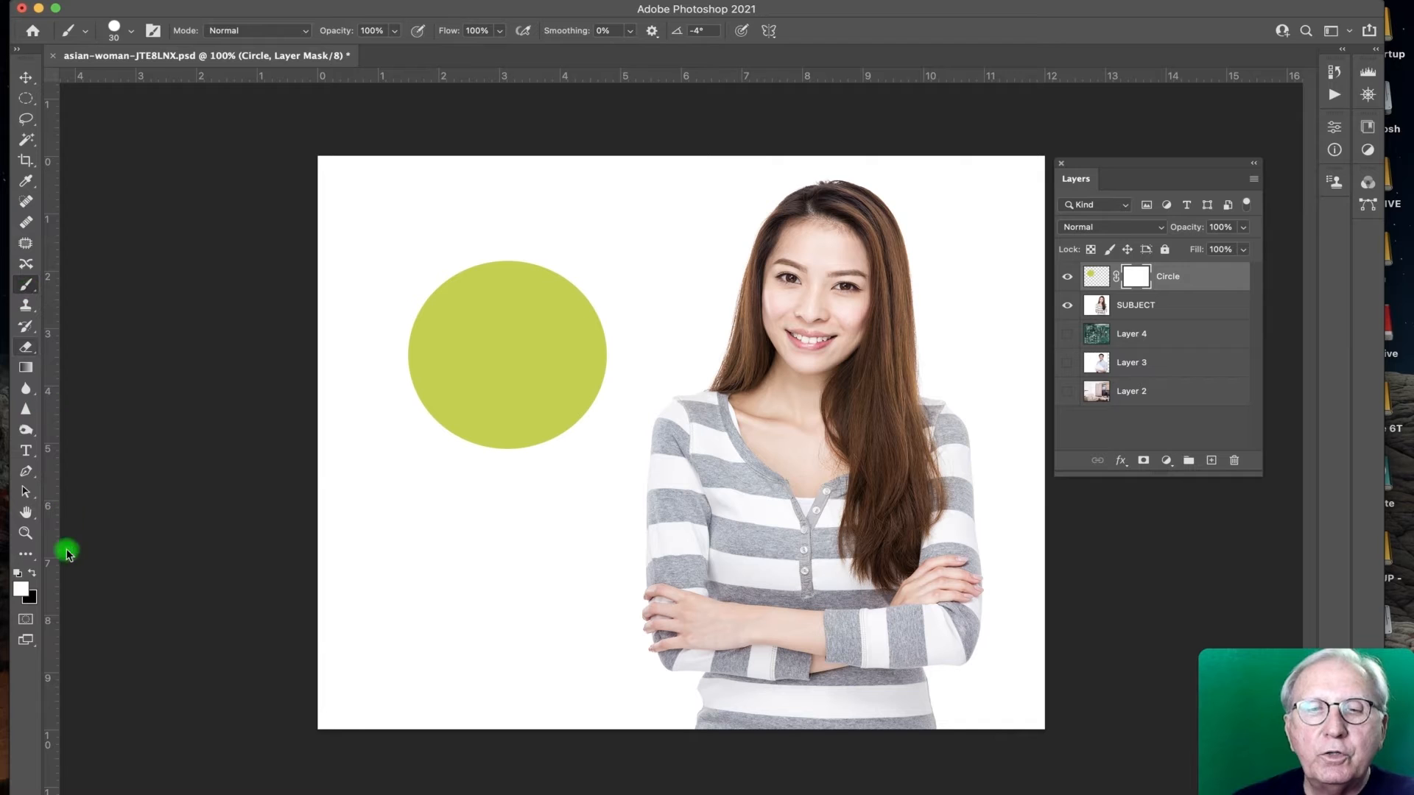
click(27, 592)
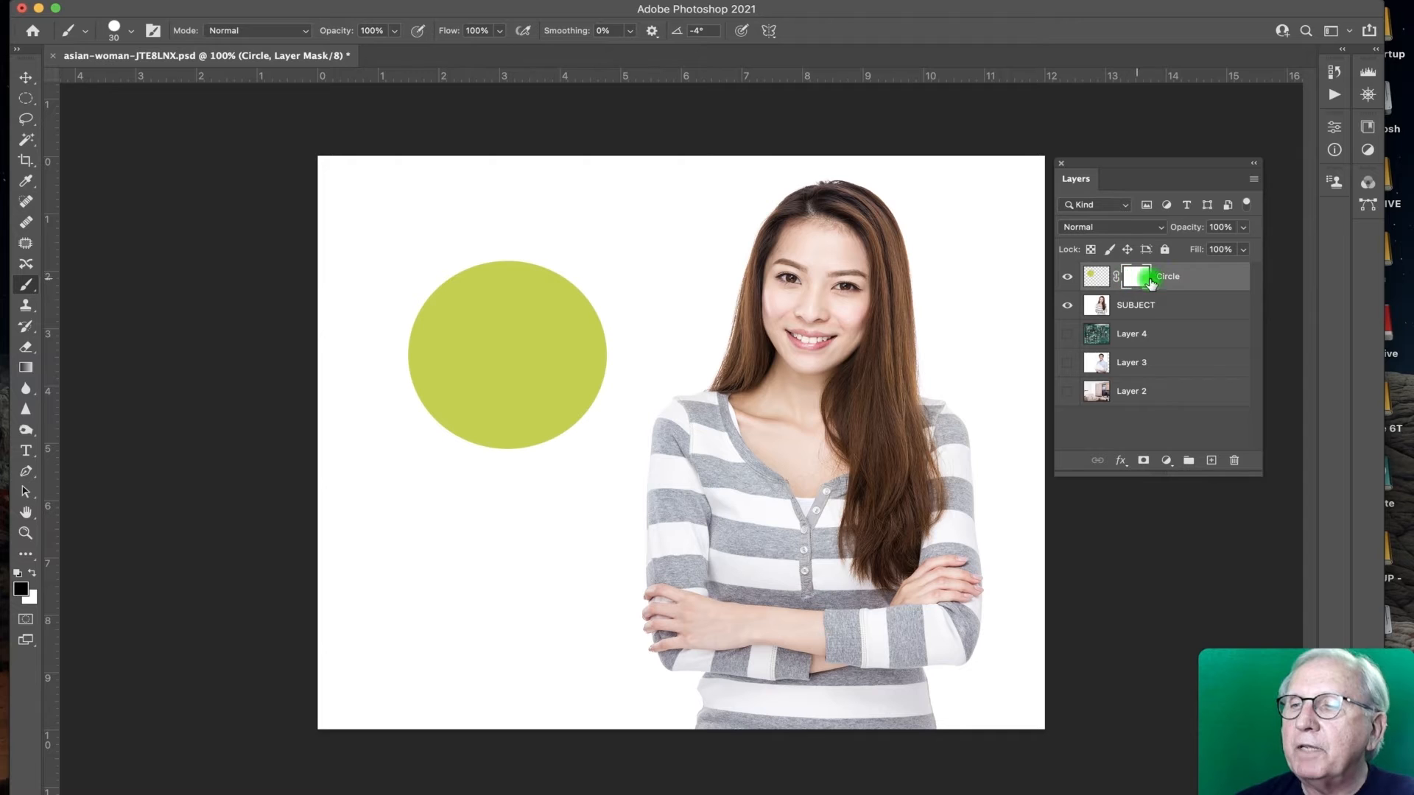
Step: Paint a black zigzag across the circle on the layer's image instead of its mask, and undo the stroke
click(1097, 278)
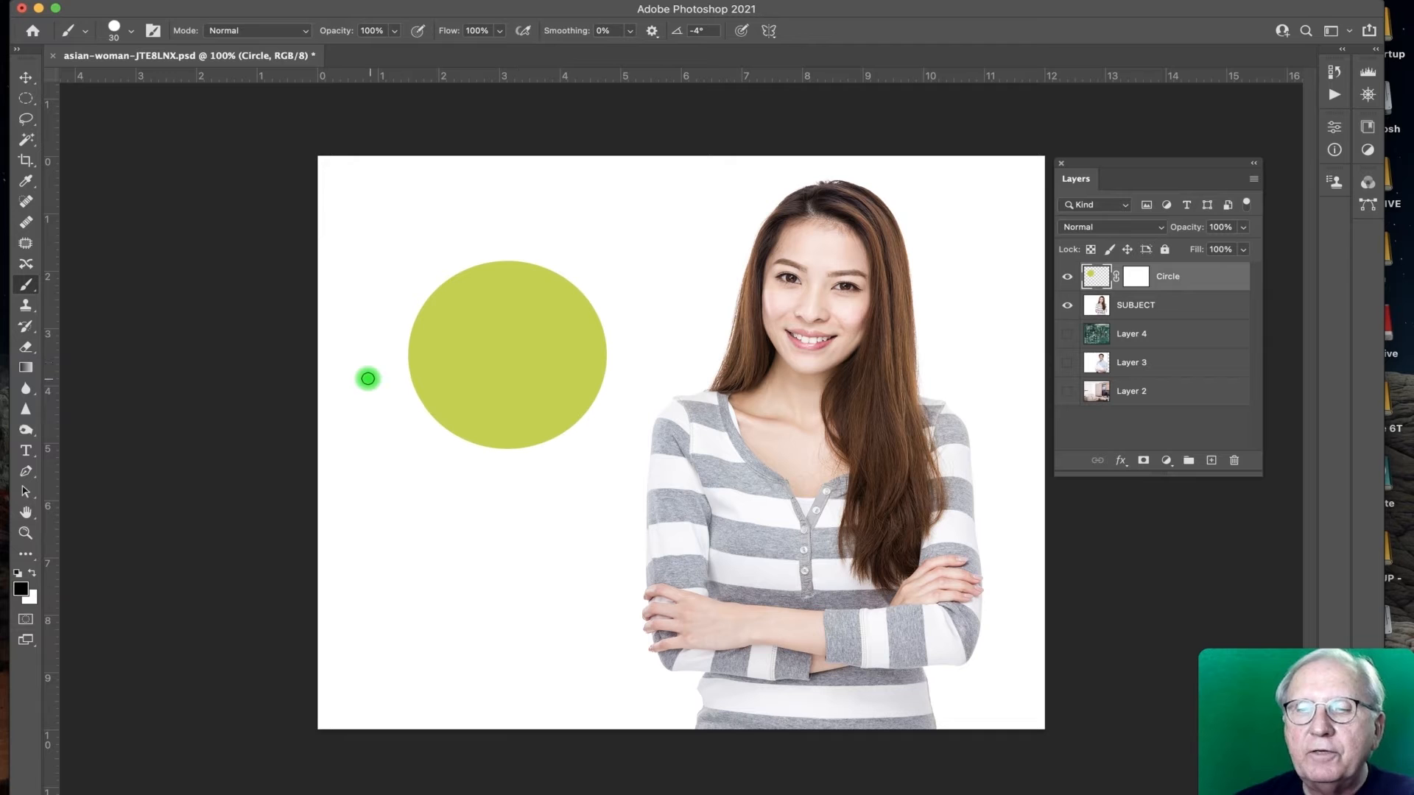
mouse_move(401, 371)
mouse_down()
mouse_move(561, 316)
mouse_move(505, 439)
mouse_move(579, 472)
mouse_up()
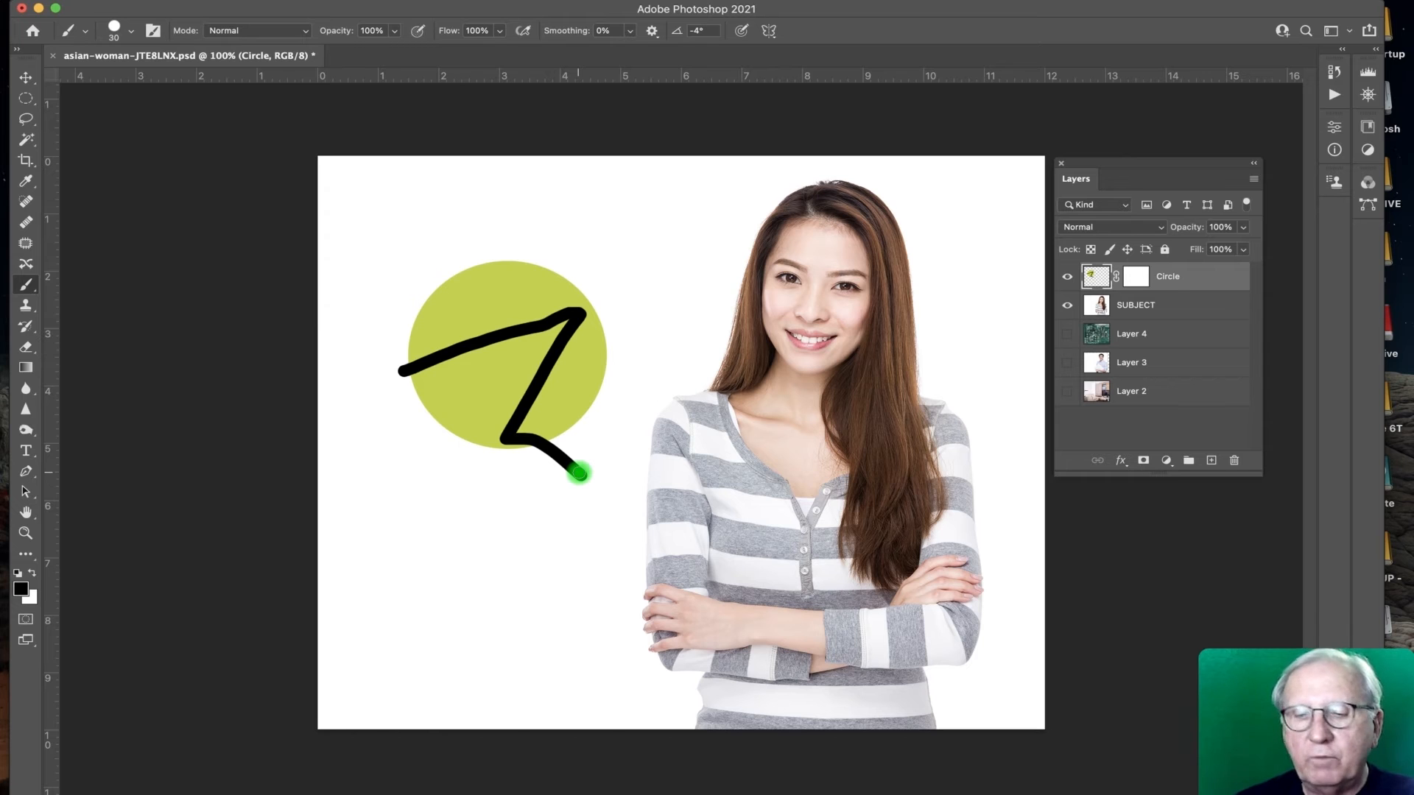
key(super+z)
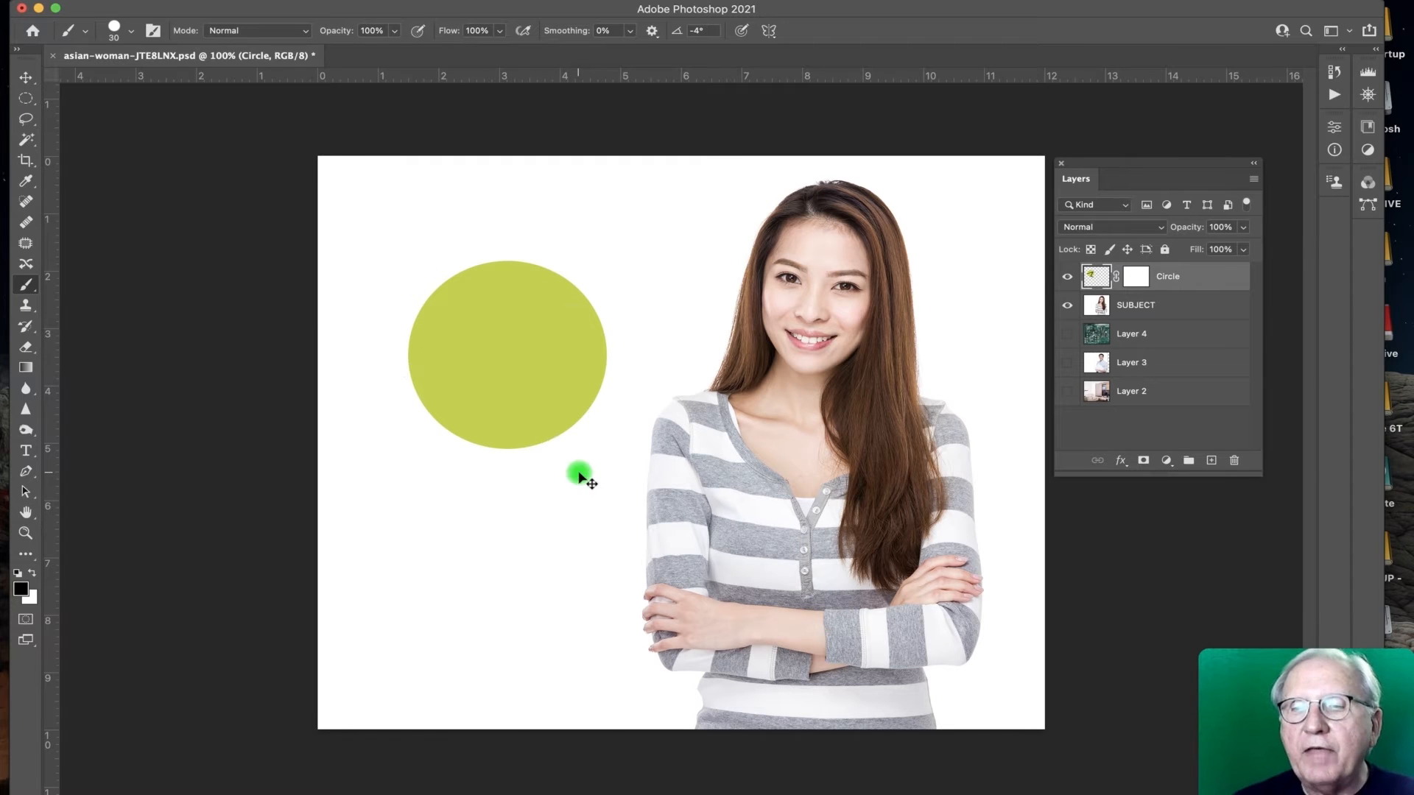
Step: Paint black zigzag strokes on the Circle layer's mask to hide parts of the circle, and check by toggling the layer's visibility
click(1136, 277)
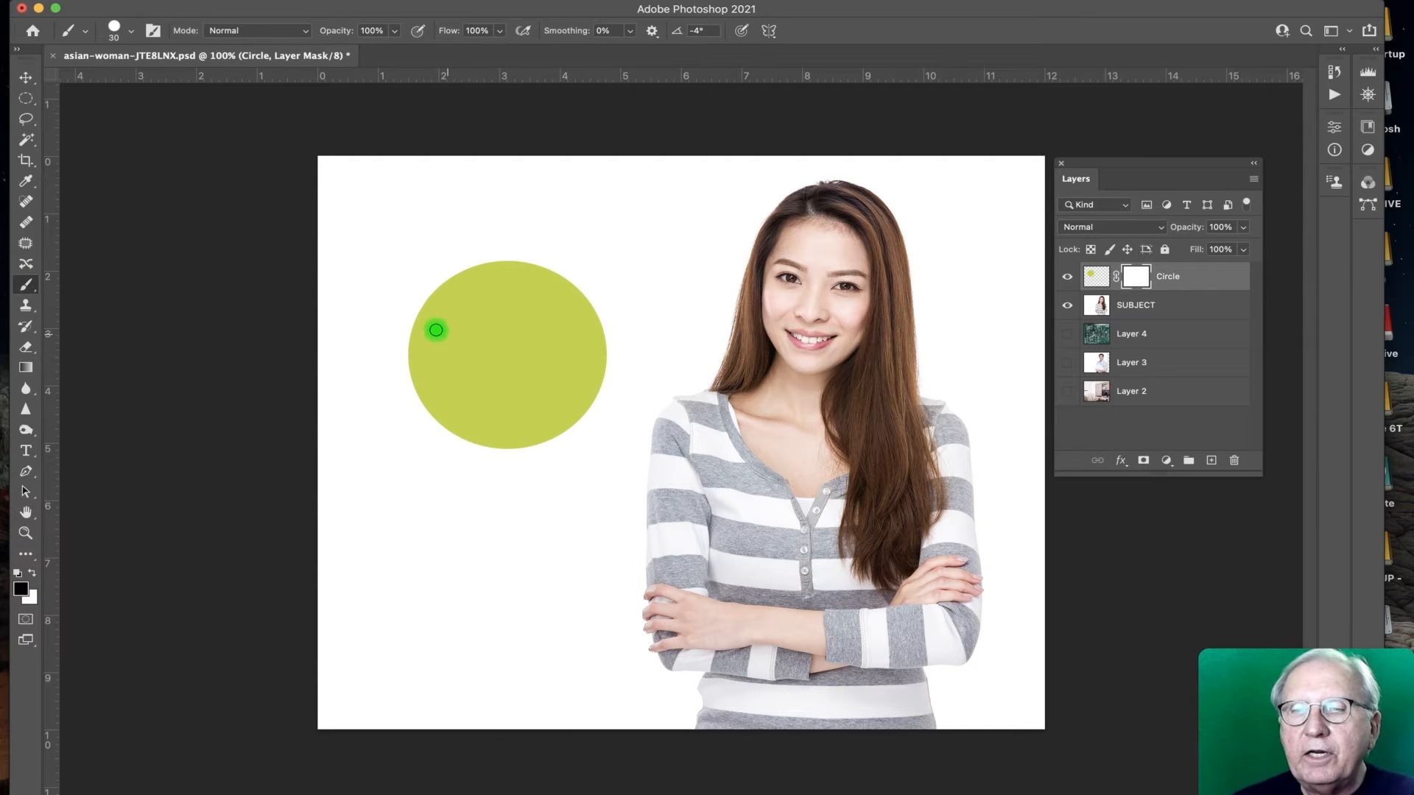
mouse_move(413, 344)
mouse_down()
mouse_move(575, 276)
mouse_move(440, 426)
mouse_up()
drag(513, 358, 609, 429)
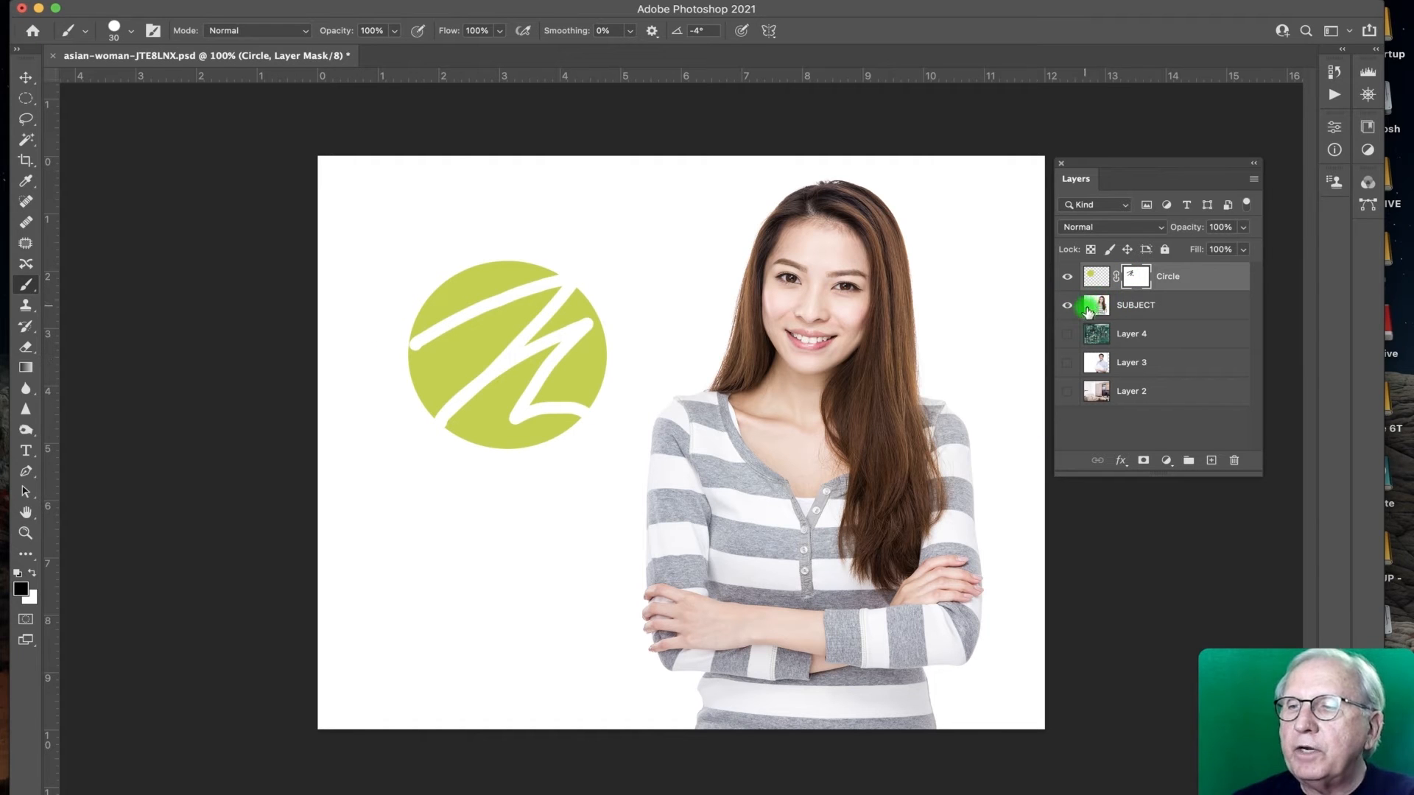
click(1067, 277)
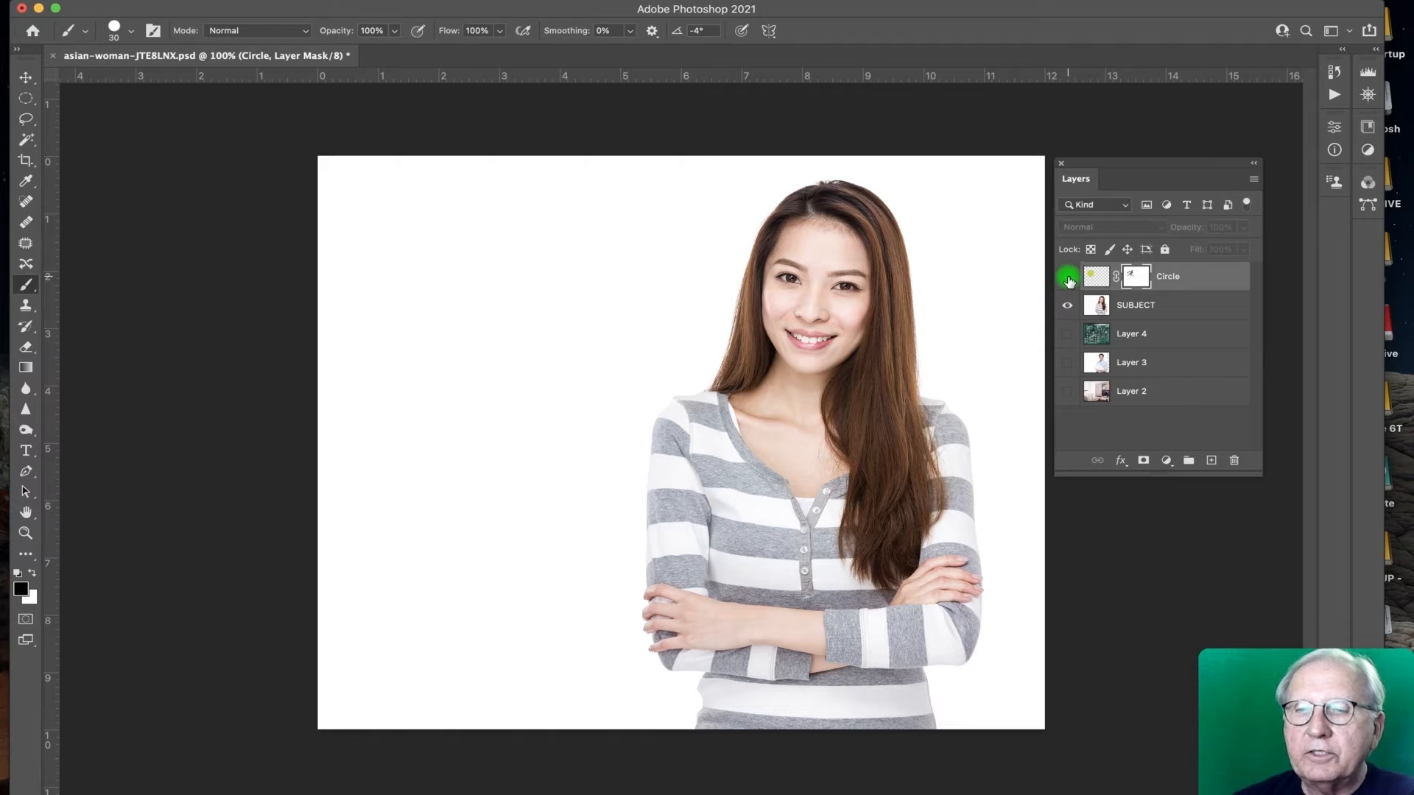
click(1068, 277)
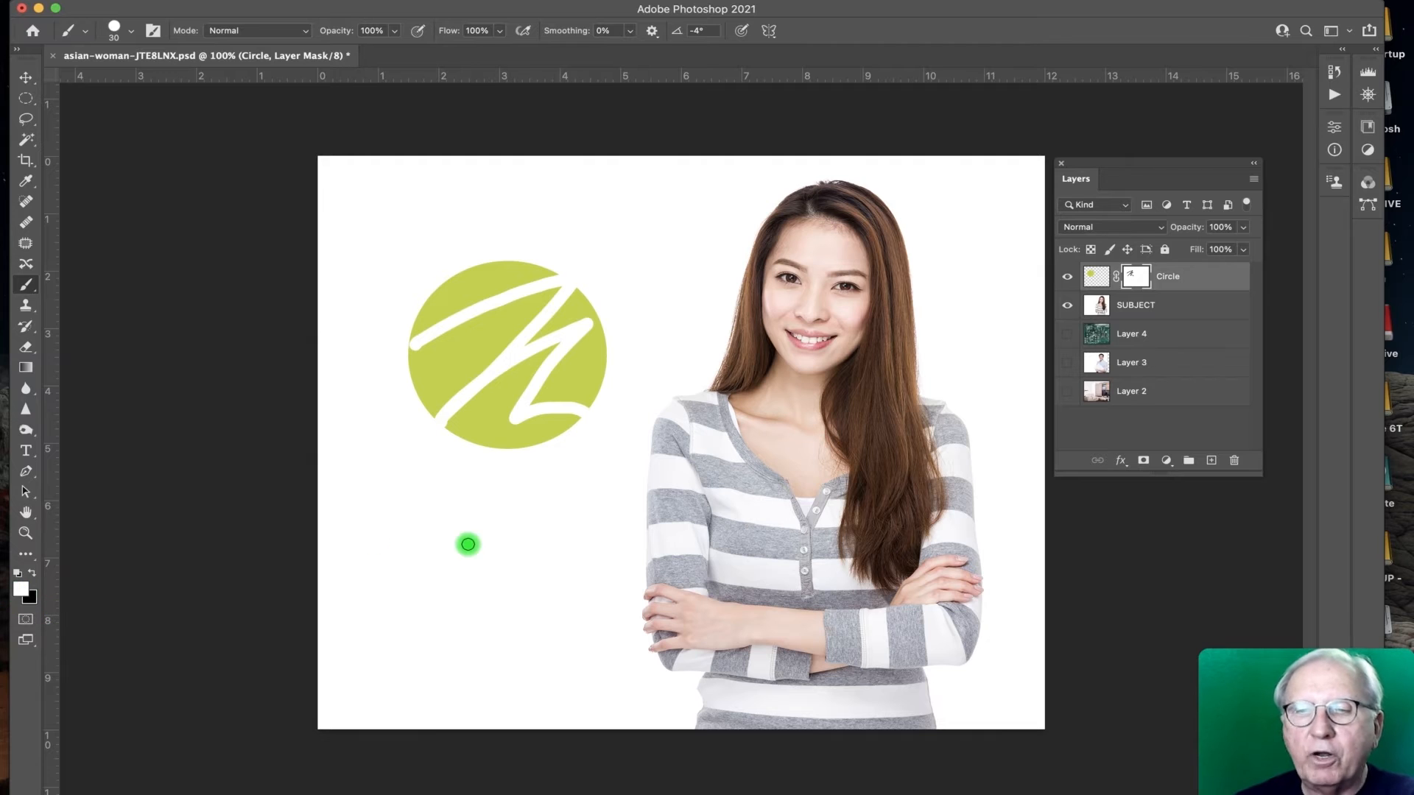
Step: Restore parts of the hidden strokes by painting white on the Circle layer's mask with the size 30 brush
drag(515, 421, 570, 407)
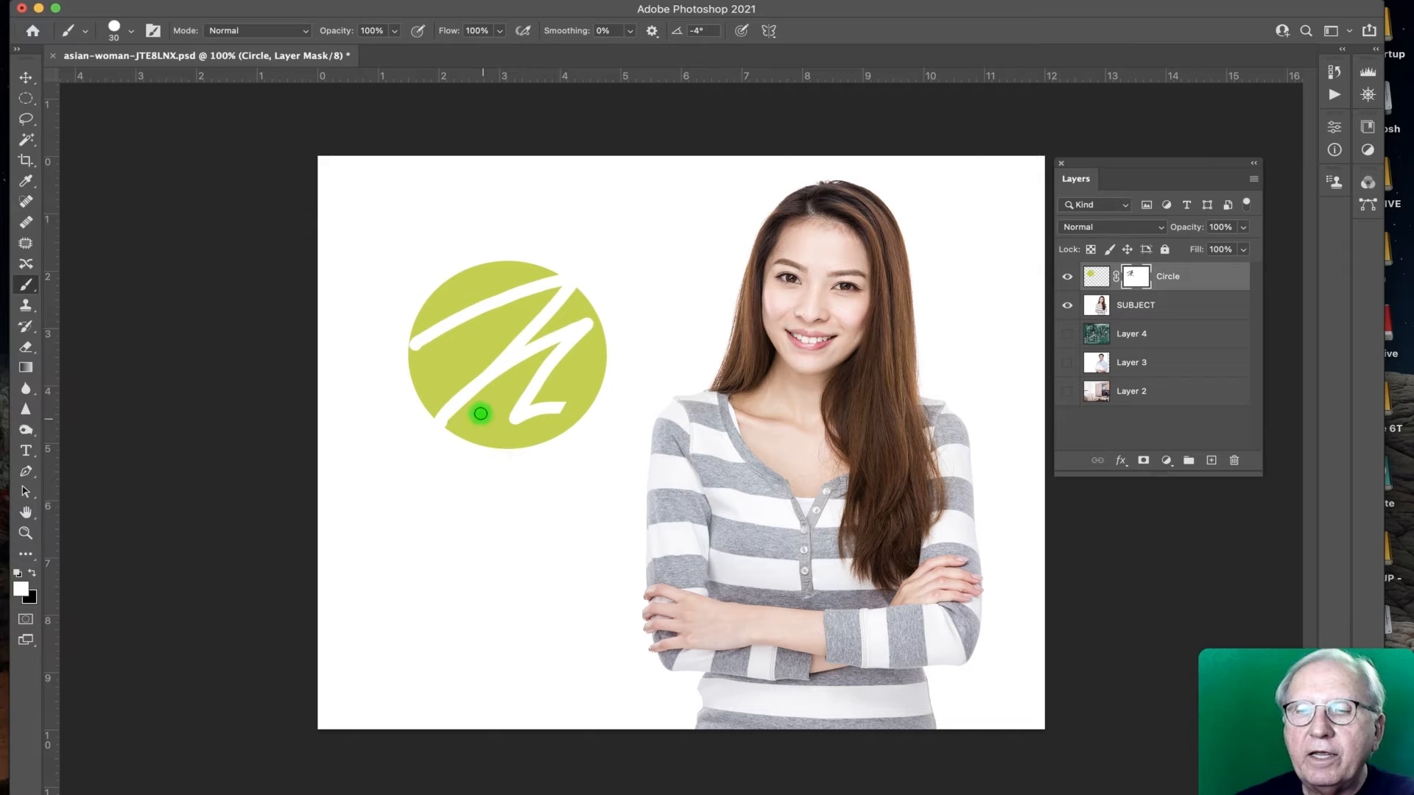
drag(443, 405, 453, 427)
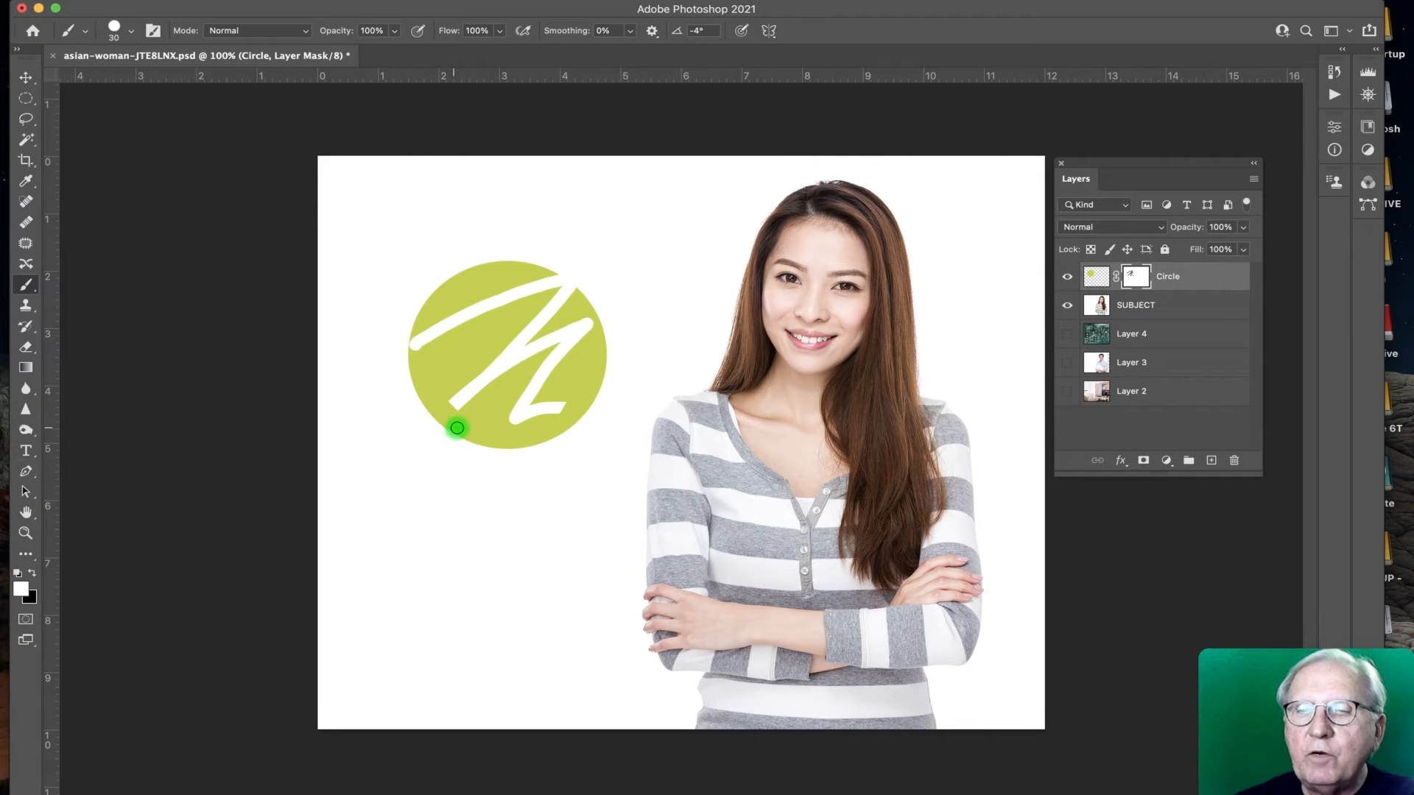
mouse_move(572, 288)
mouse_down()
mouse_move(550, 280)
mouse_move(574, 281)
mouse_up()
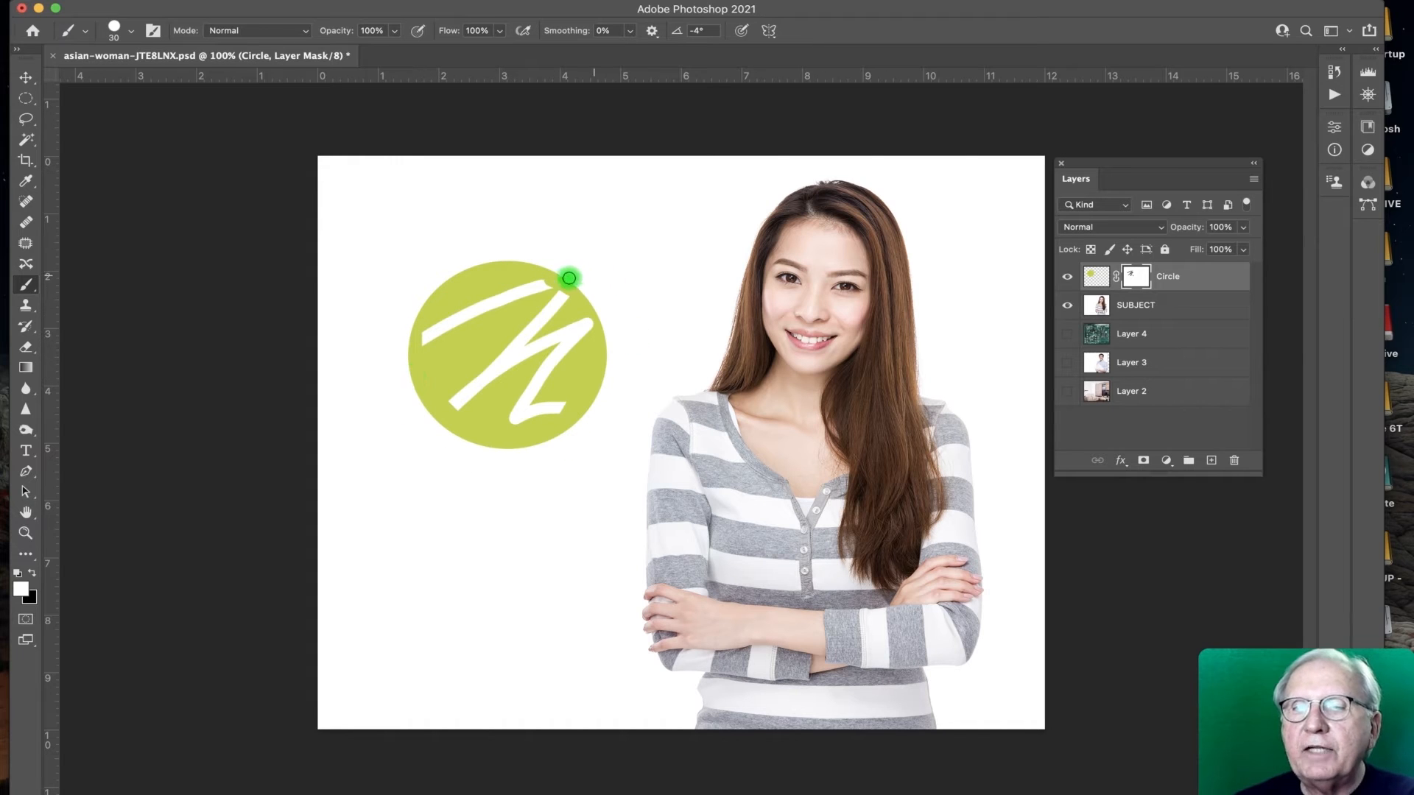
mouse_move(549, 278)
mouse_down()
mouse_move(458, 404)
mouse_move(483, 361)
mouse_move(463, 406)
mouse_move(449, 402)
mouse_move(499, 413)
mouse_move(571, 399)
mouse_move(506, 420)
mouse_move(521, 423)
mouse_move(556, 415)
mouse_up()
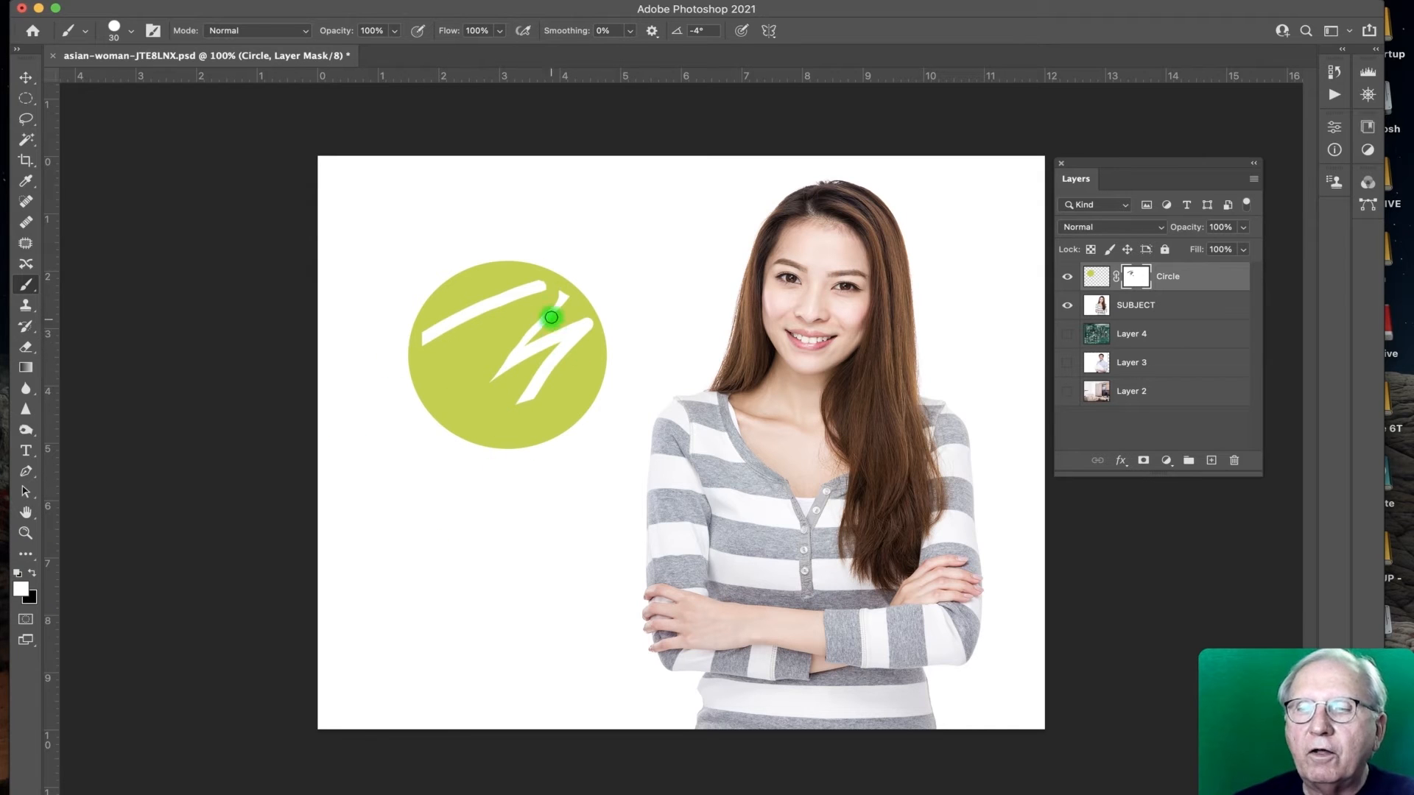
mouse_move(561, 294)
mouse_down()
mouse_move(489, 379)
mouse_move(578, 323)
mouse_move(552, 306)
mouse_up()
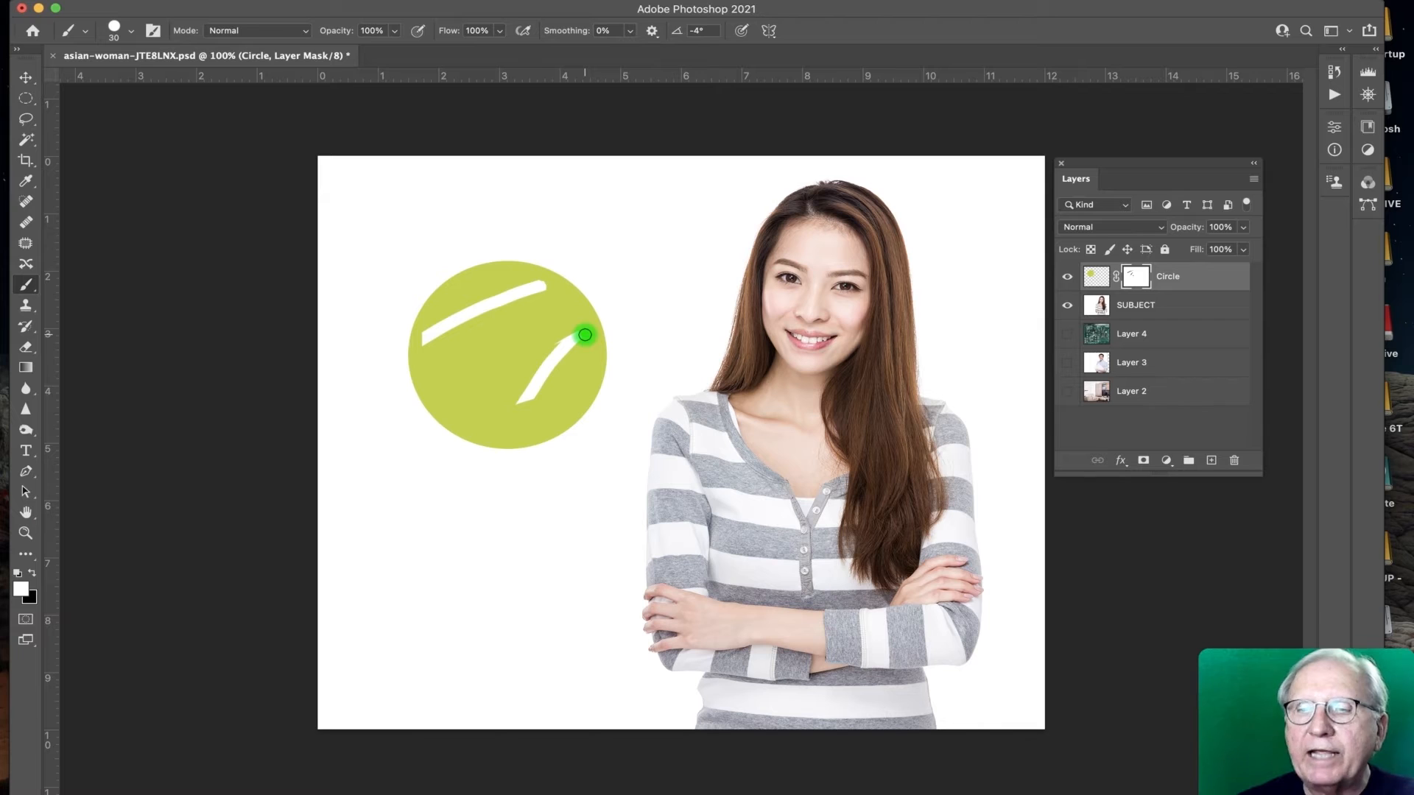
Step: Enlarge the brush to size 90 and paint white over the remaining strokes on the mask to restore the whole circle
key(bracketright)
key(bracketright)
key(bracketright)
key(bracketright)
key(bracketright)
mouse_move(584, 335)
mouse_down()
mouse_move(541, 368)
mouse_move(517, 431)
mouse_move(526, 298)
mouse_move(548, 288)
mouse_move(420, 347)
mouse_up()
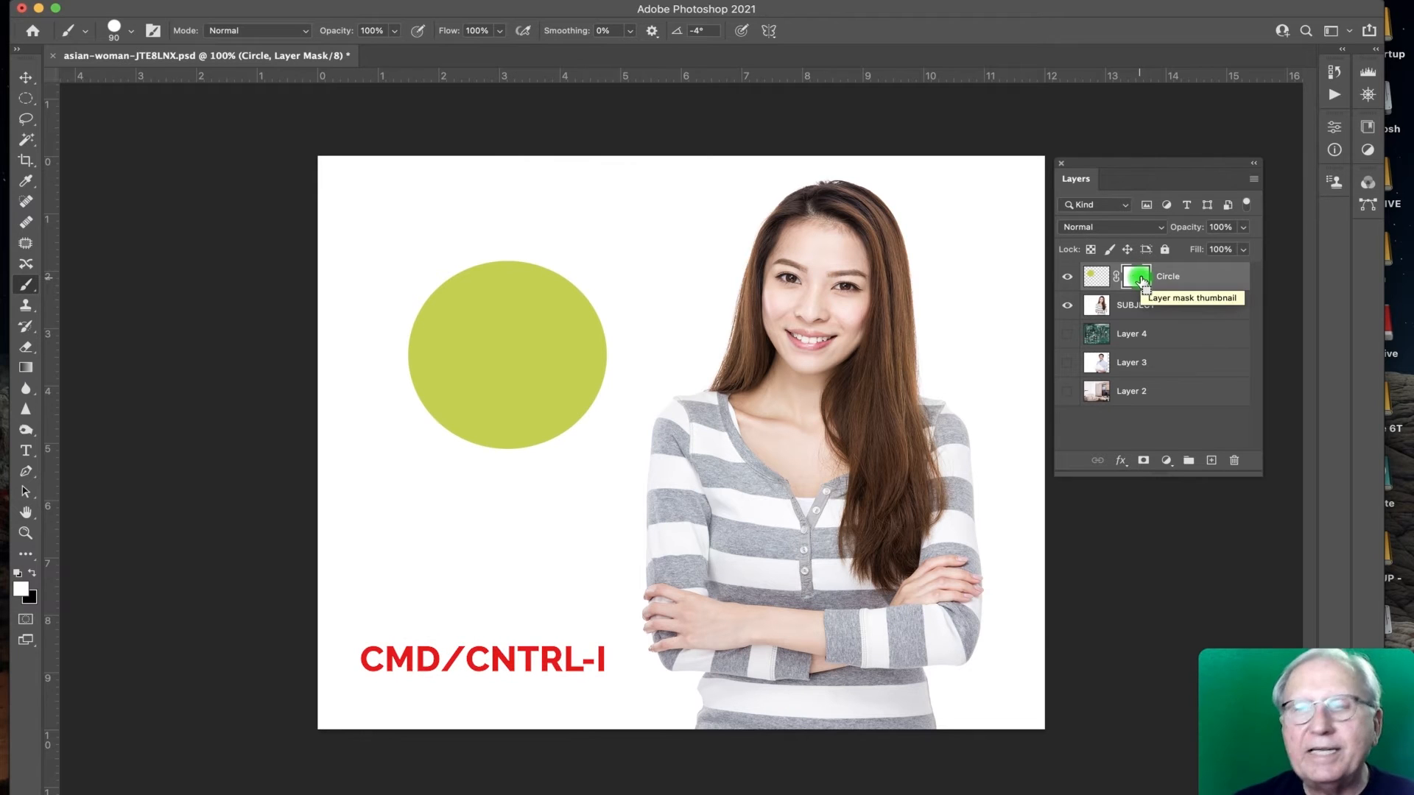
Step: Invert the Circle layer's mask, paint white strokes on it to reveal parts of the circle, and hide the Circle layer
key(super+i)
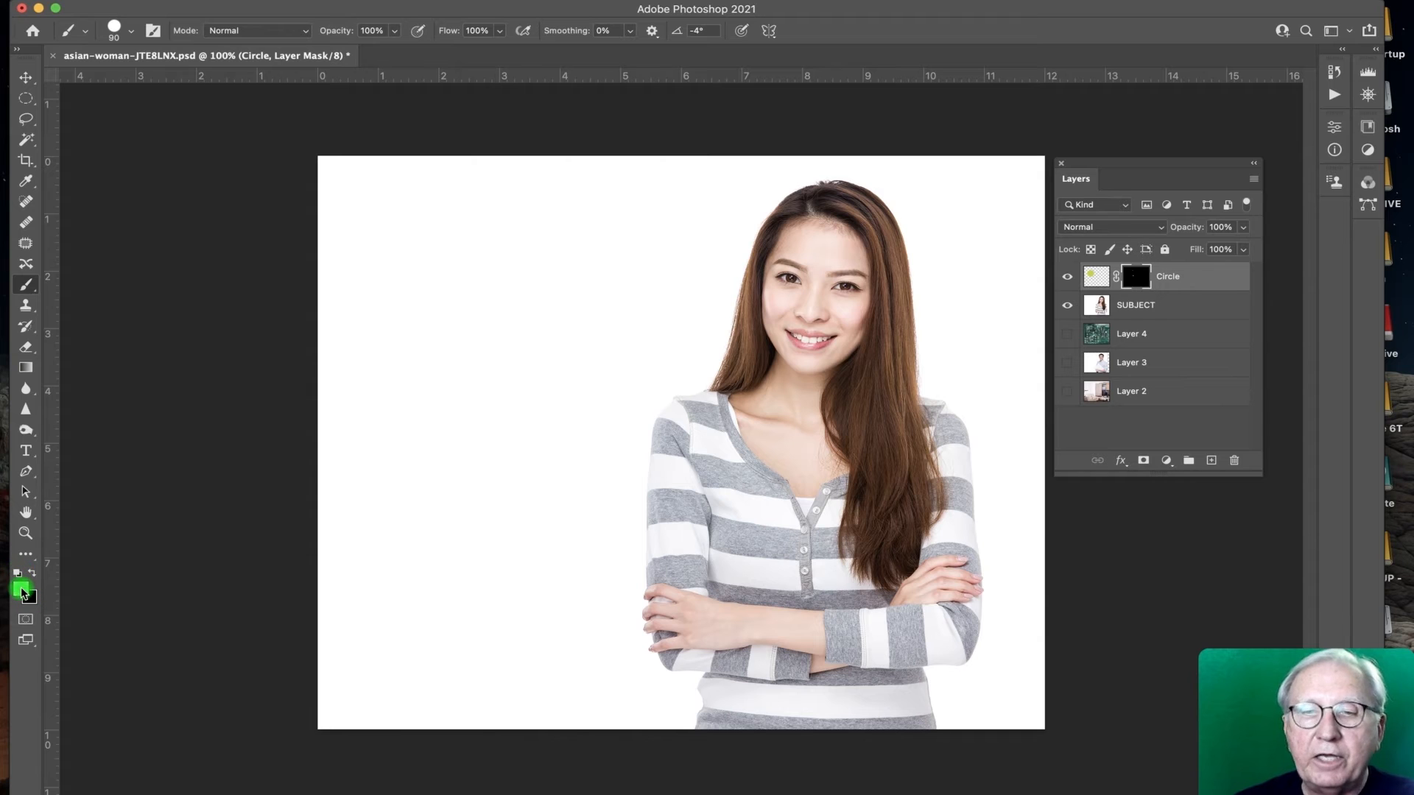
mouse_move(410, 338)
mouse_down()
mouse_move(600, 254)
mouse_move(606, 315)
mouse_move(408, 515)
mouse_move(437, 407)
mouse_move(488, 350)
mouse_up()
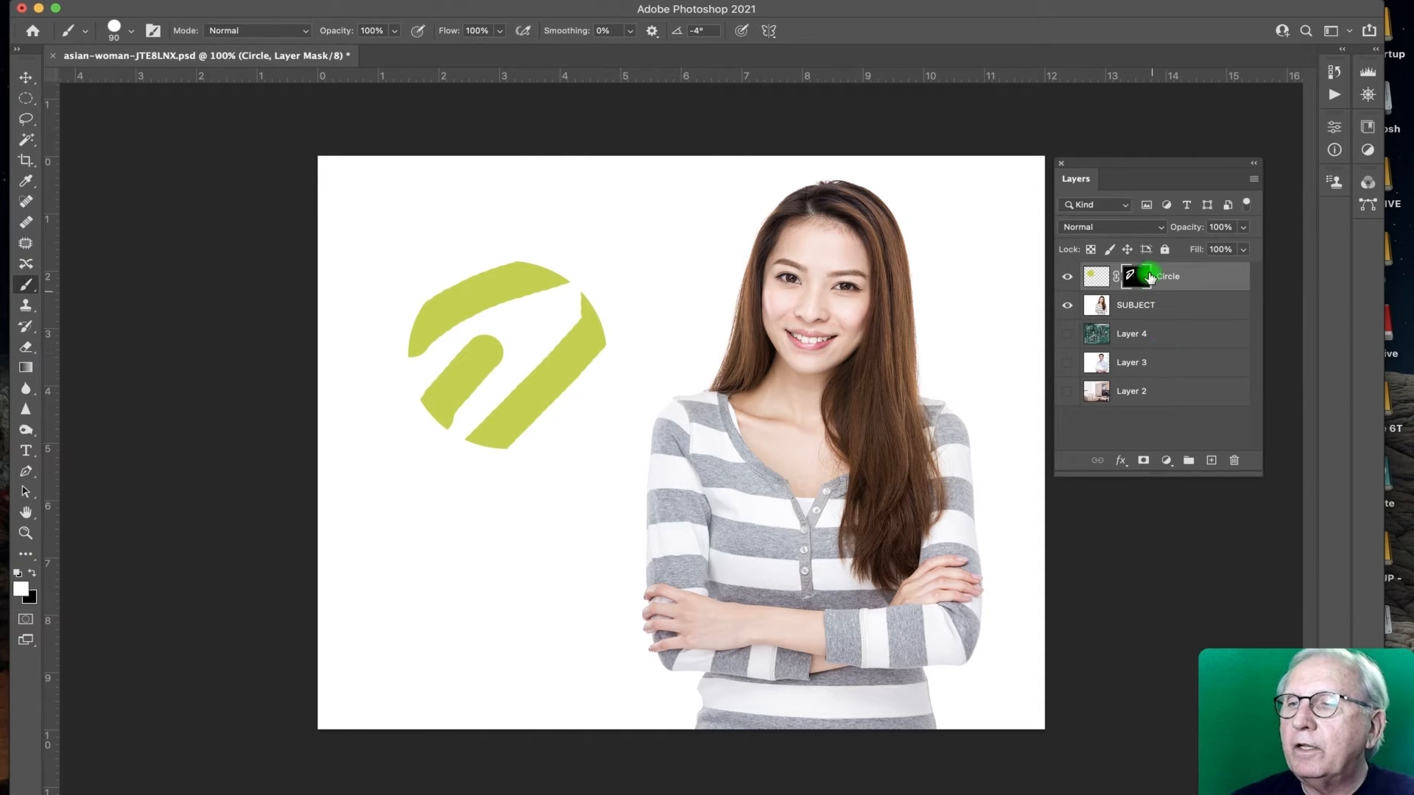
click(1068, 276)
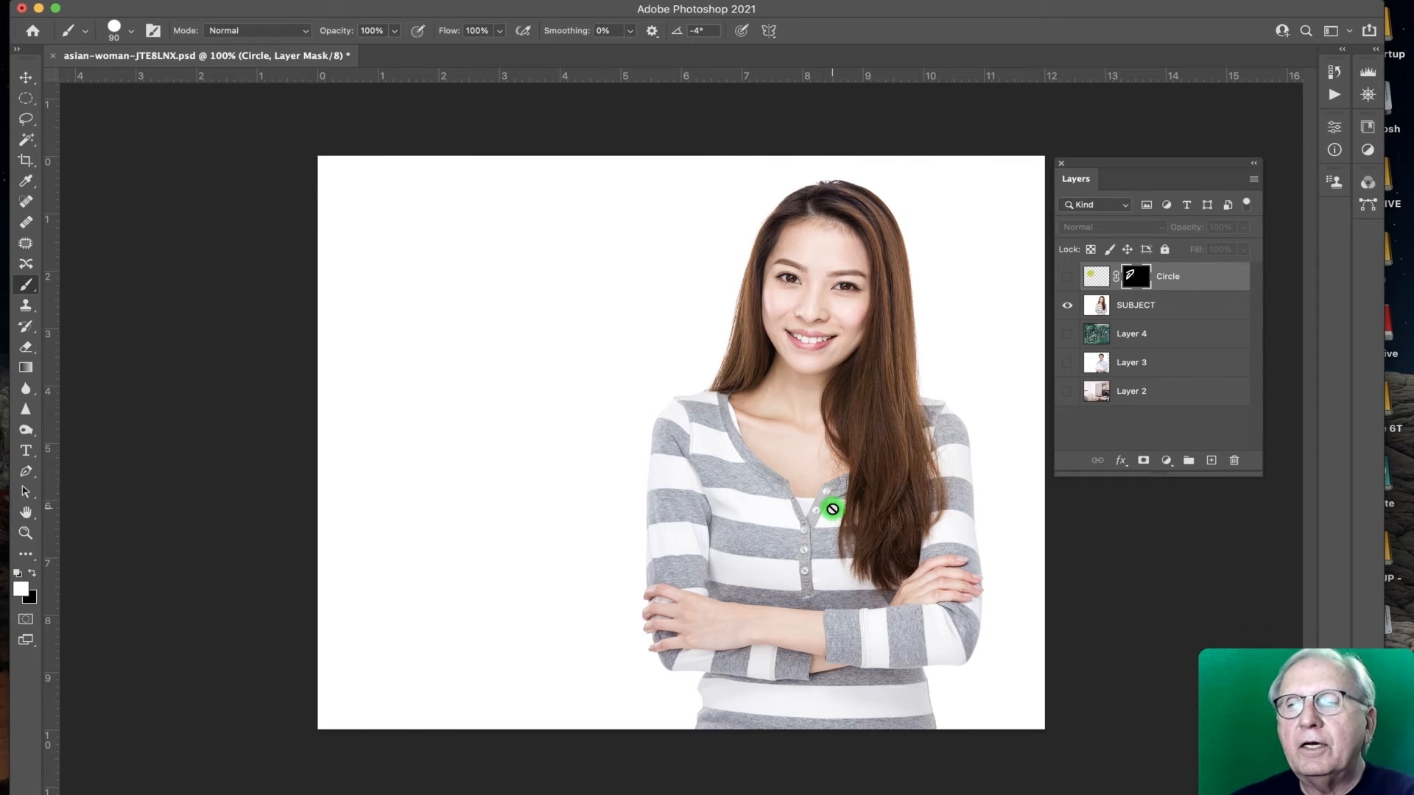
click(28, 139)
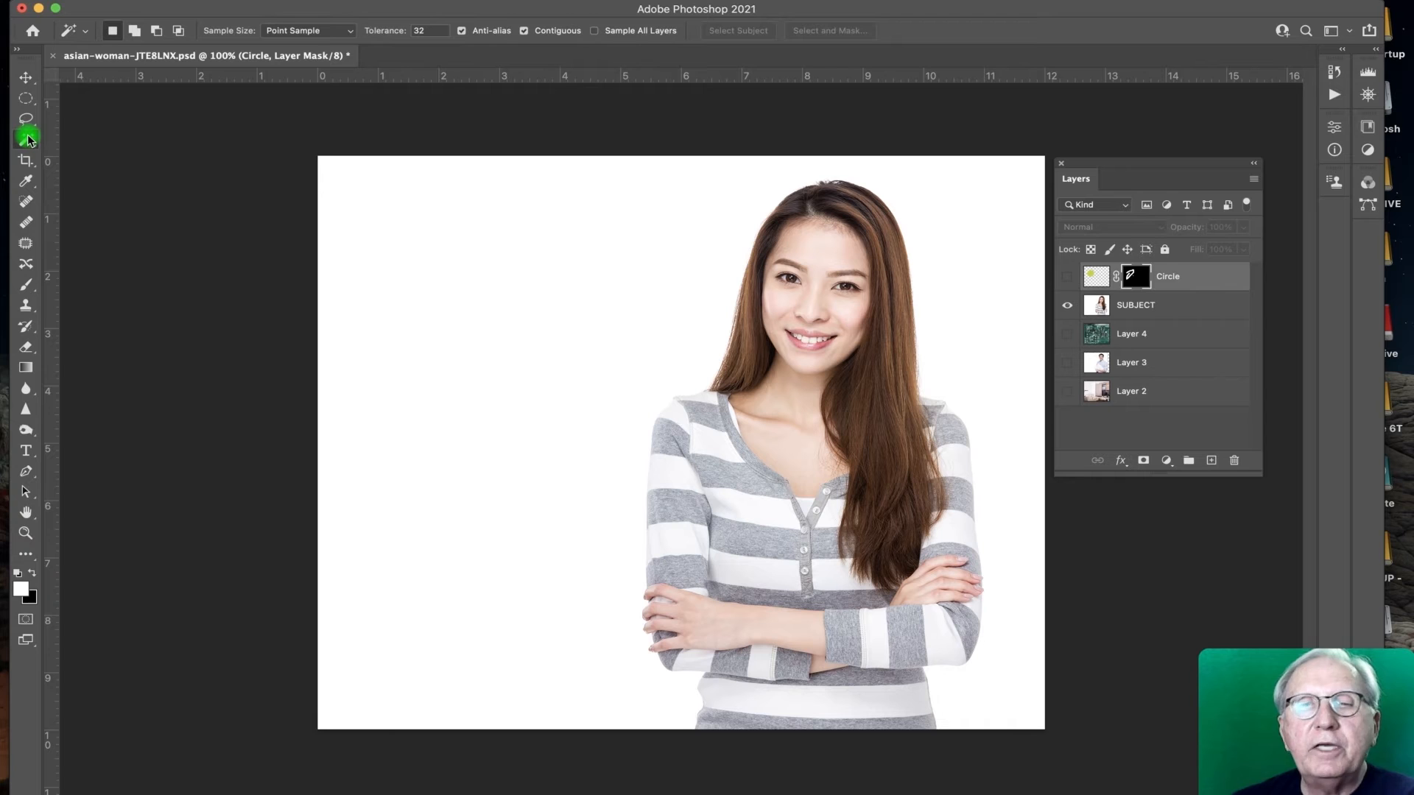
click(511, 280)
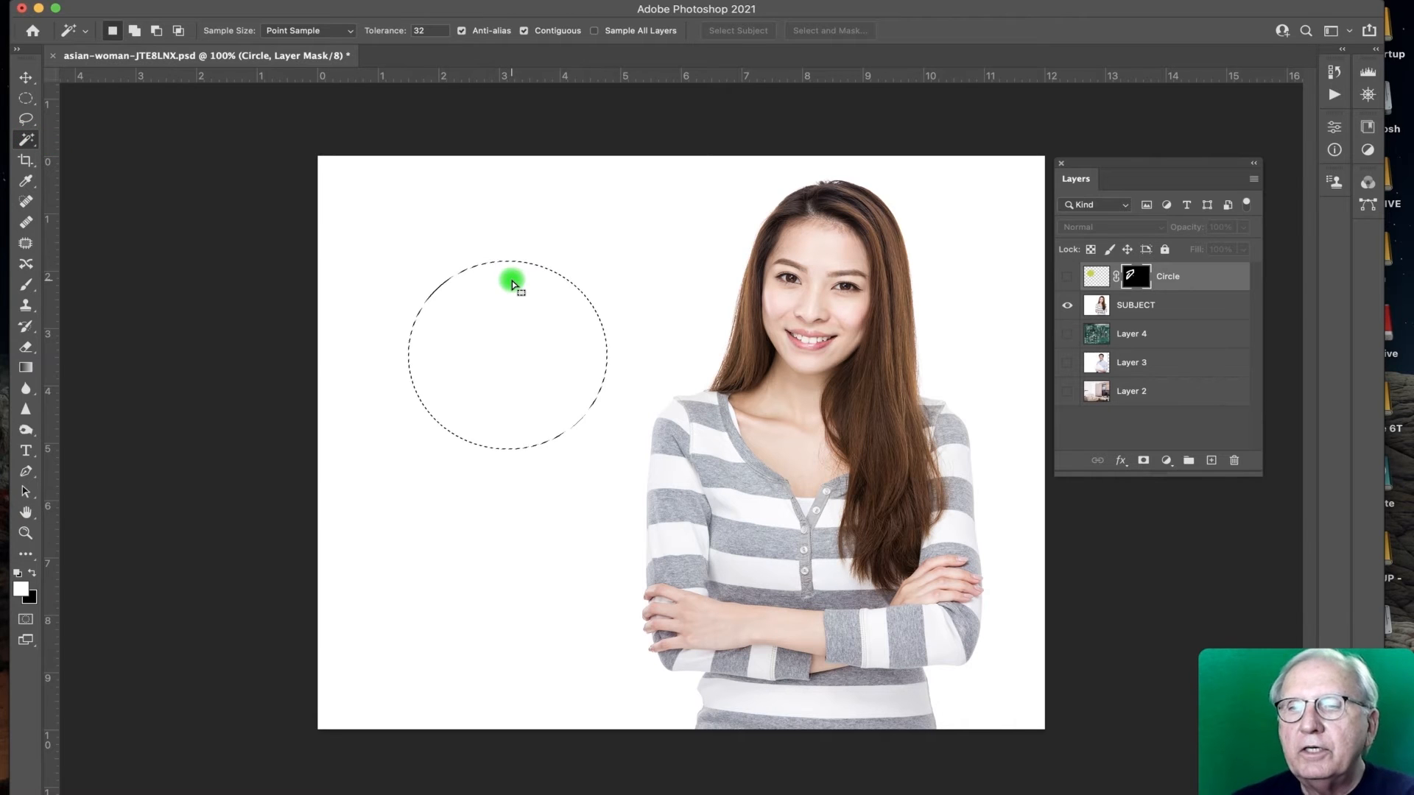
key(super+d)
Step: Try selecting the white background of the SUBJECT layer with the Magic Wand, and clear the selection
click(1183, 307)
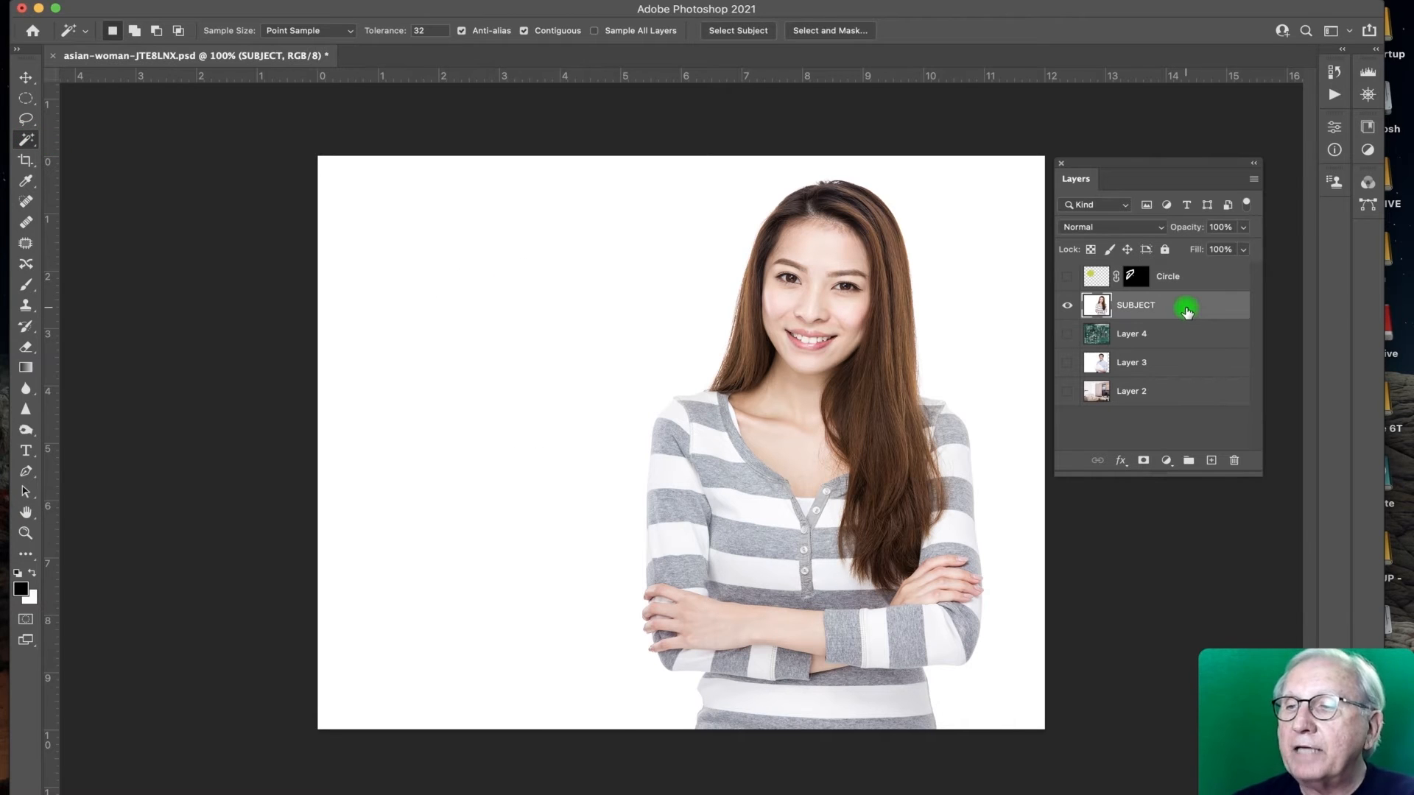
click(473, 344)
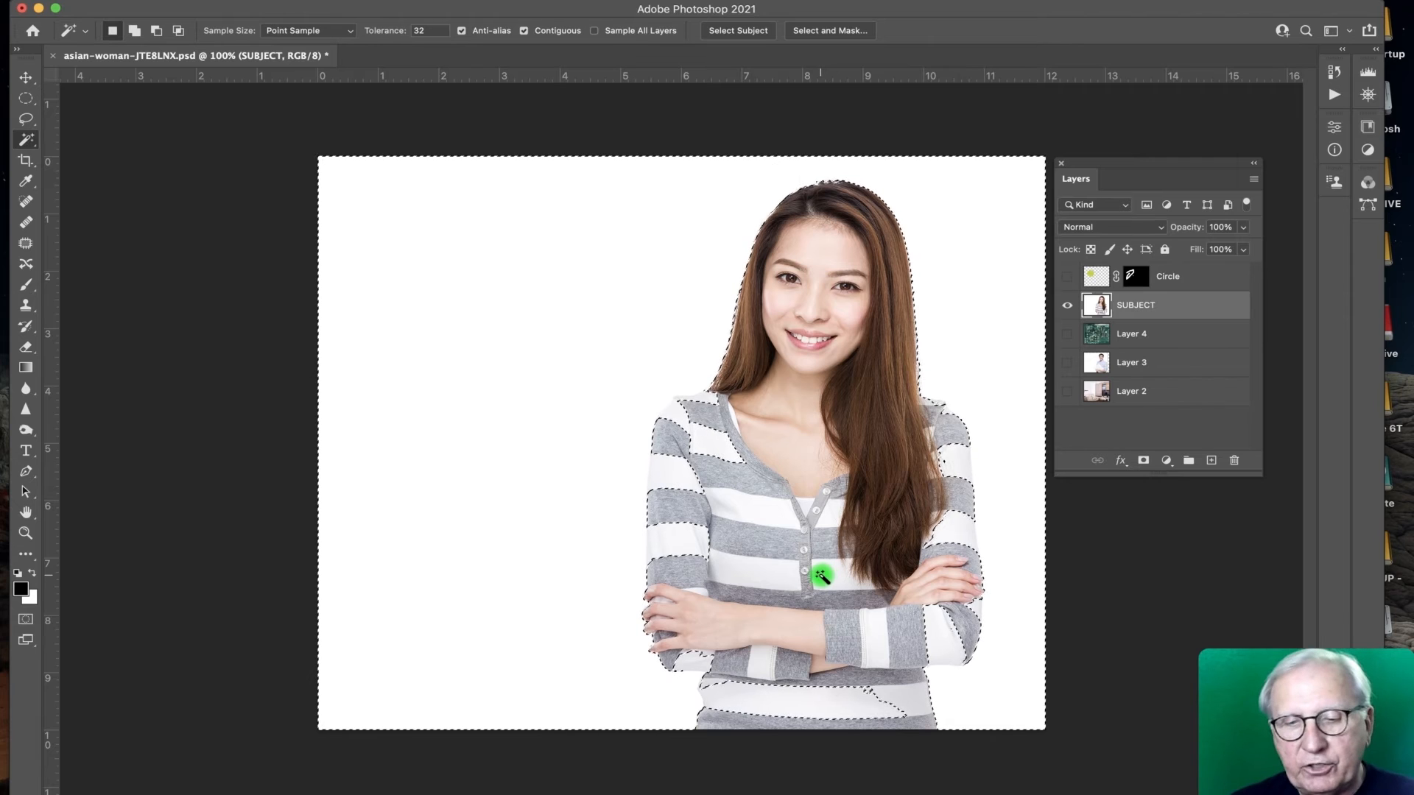
key(super+d)
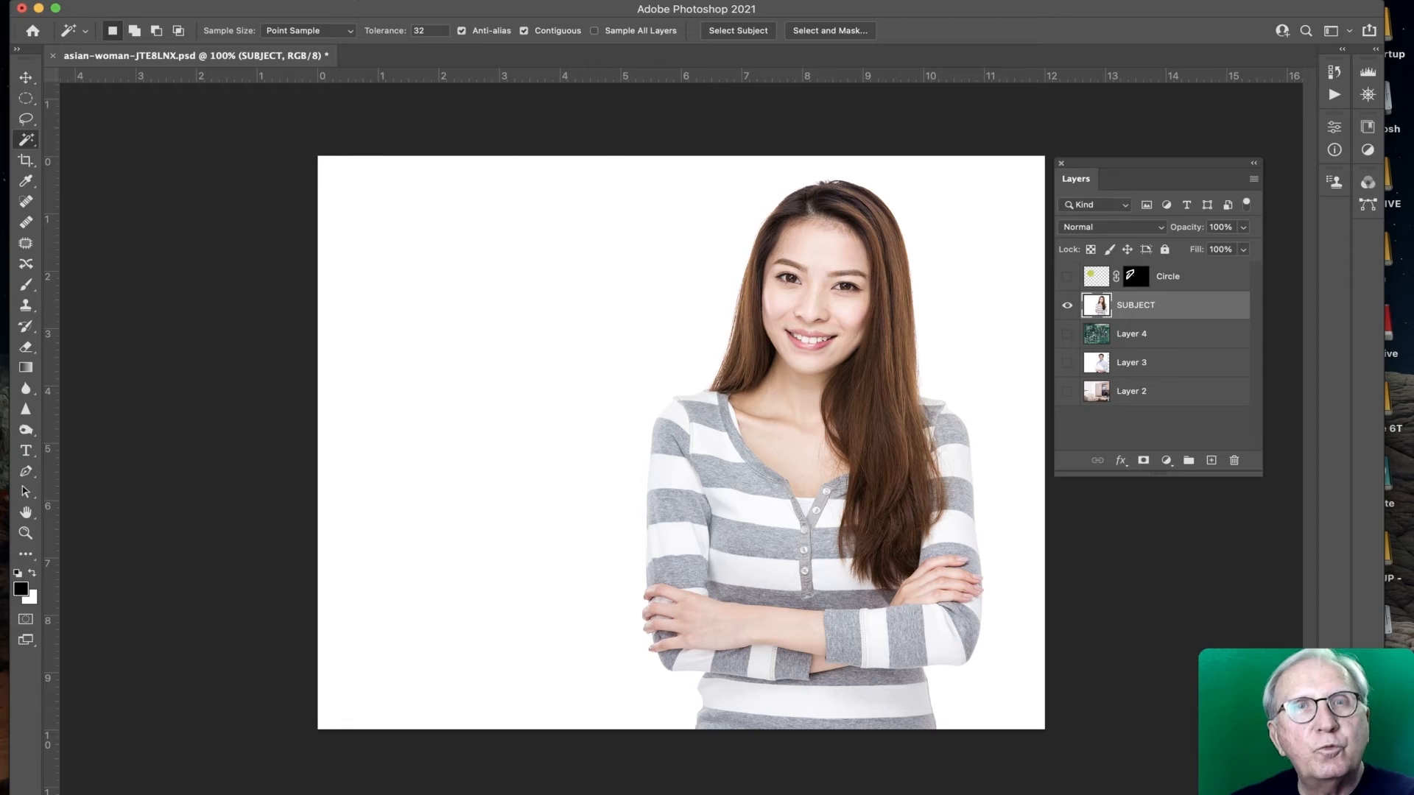
Step: Select the woman on the SUBJECT layer with the Subject command and add a layer mask from that selection
click(347, 2)
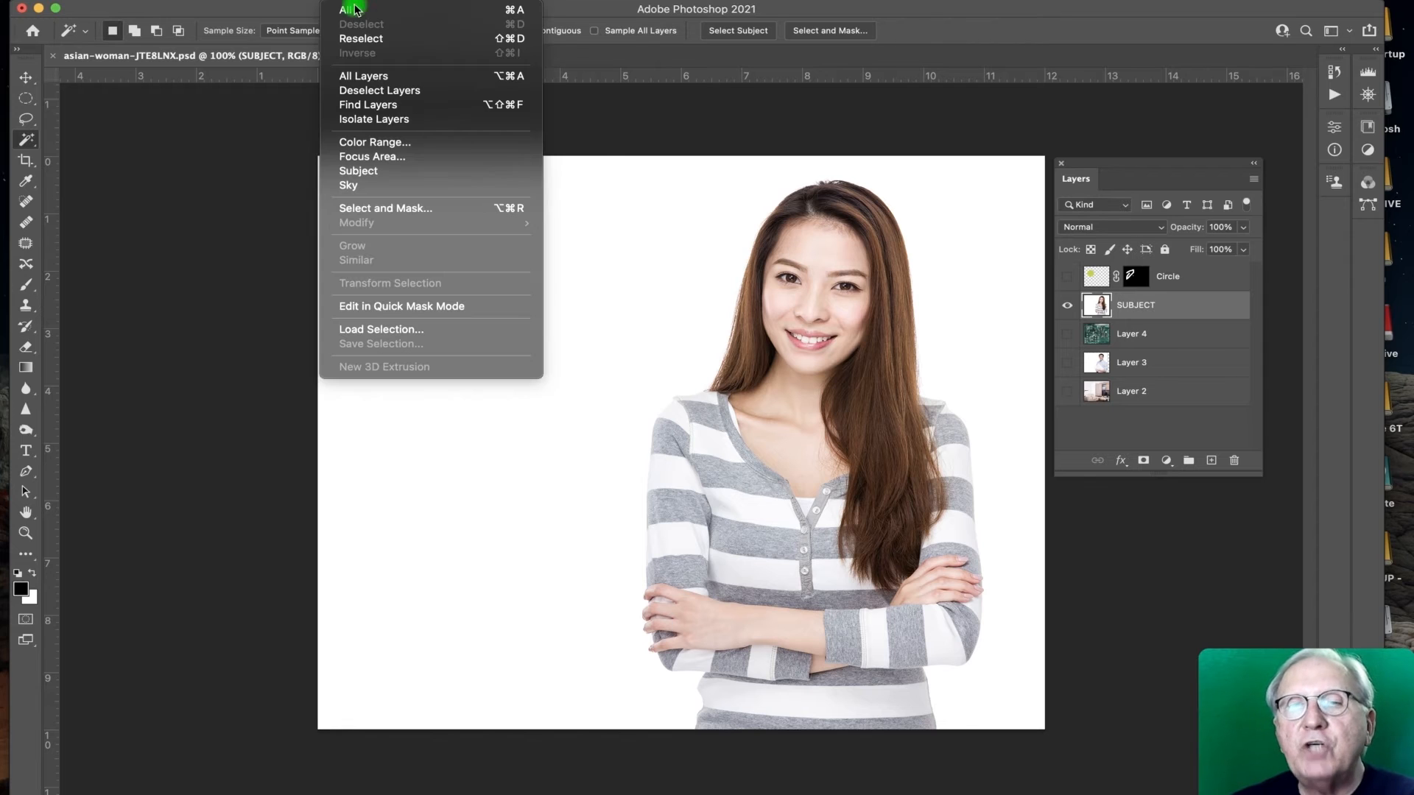
click(372, 171)
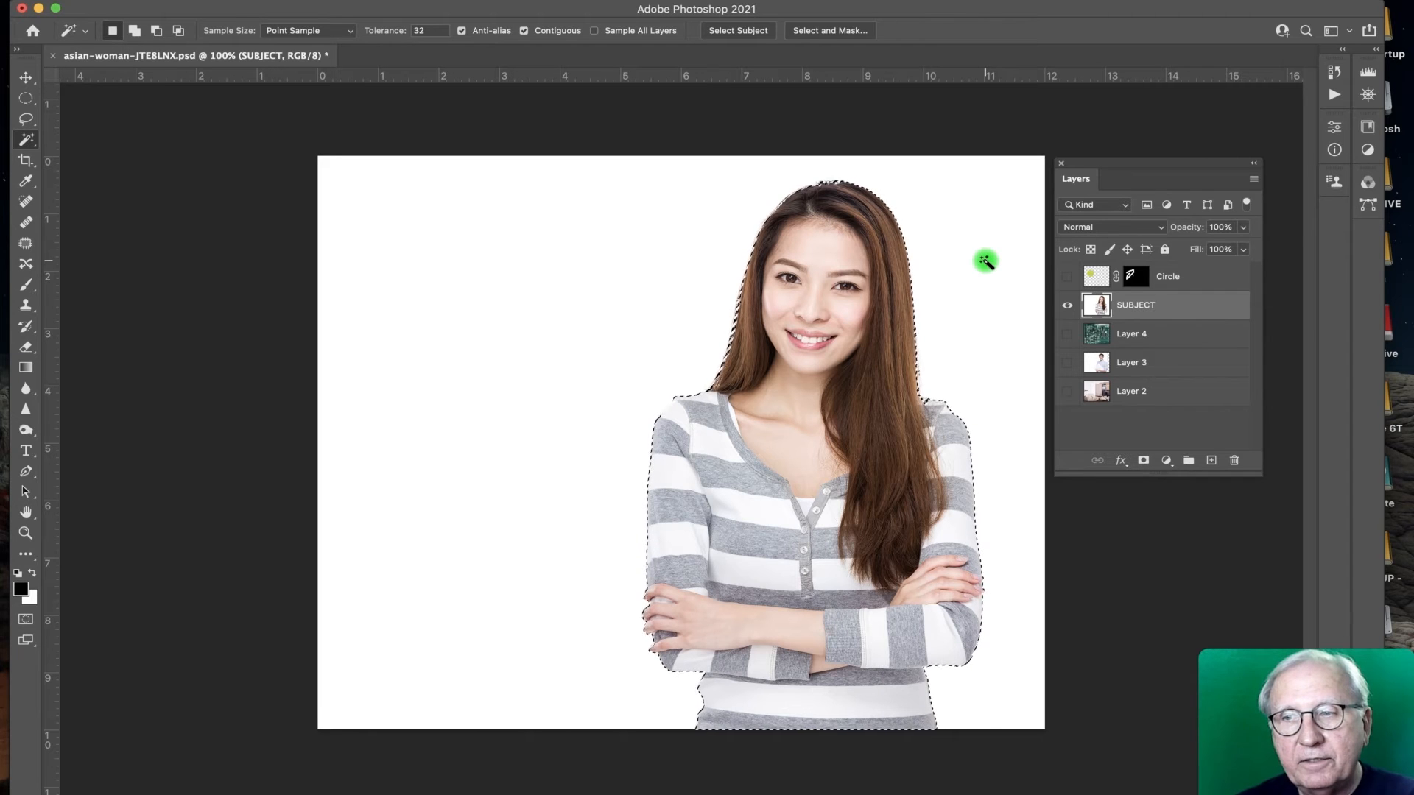
click(1143, 462)
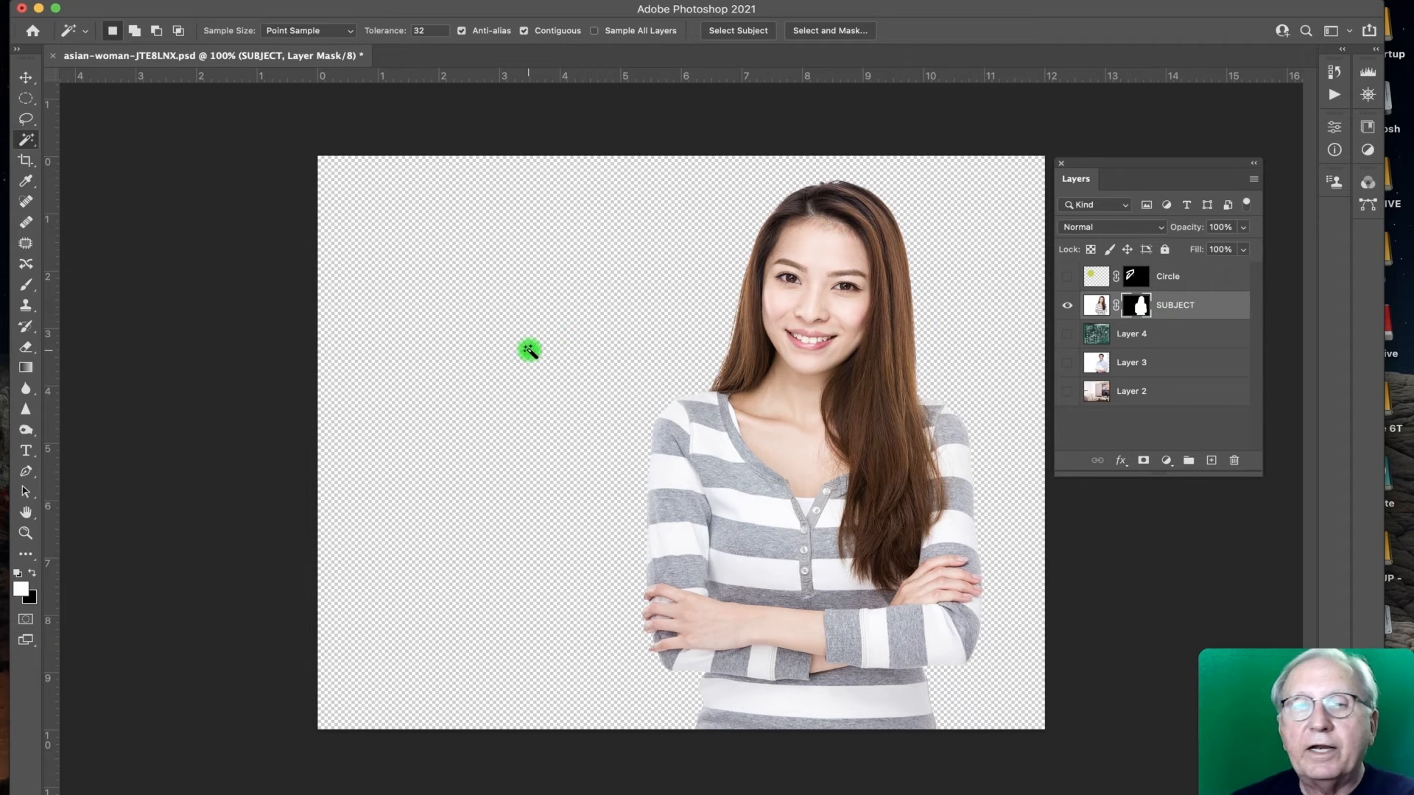
Step: Move the masked woman across the canvas to the left and back to the right with the Move tool
click(26, 77)
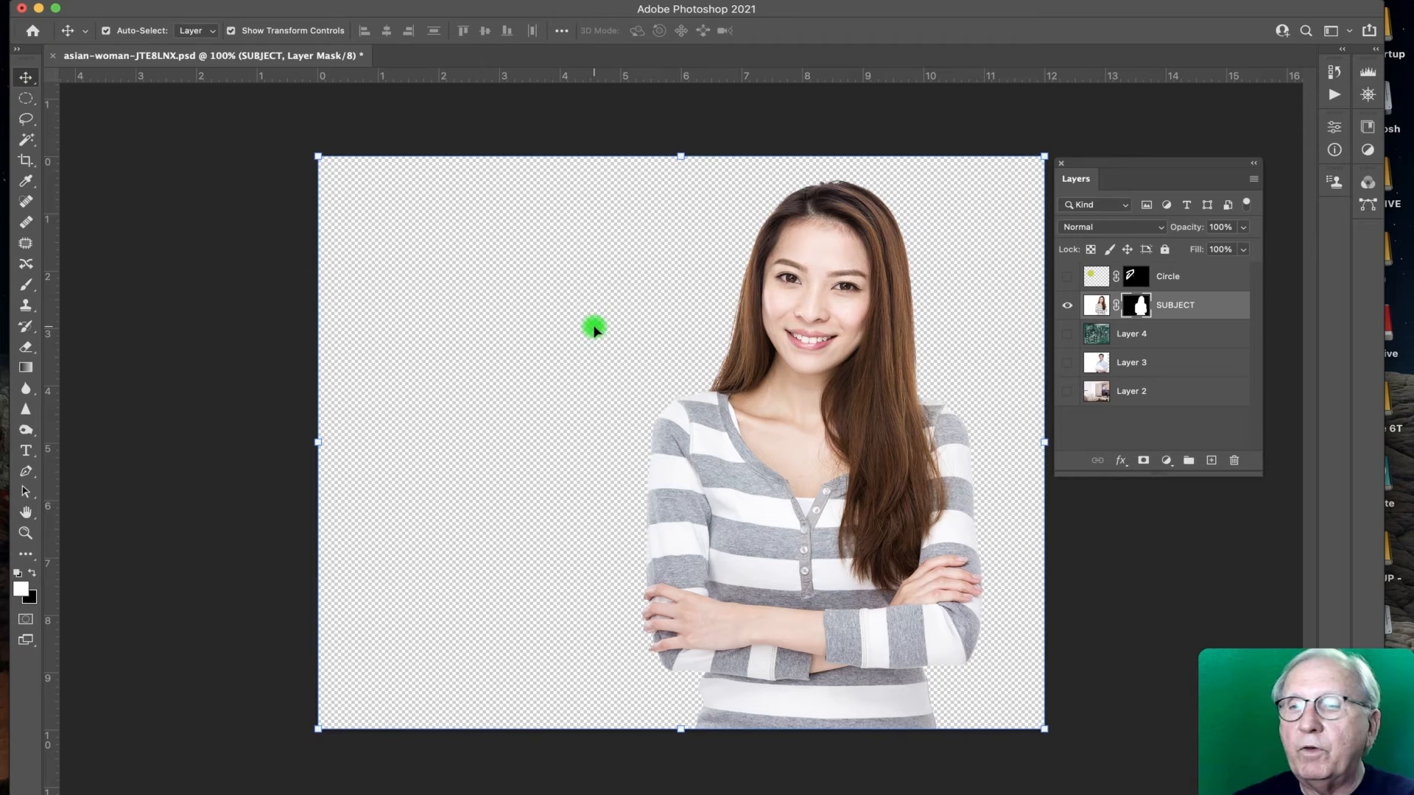
drag(827, 473, 629, 527)
drag(711, 434, 862, 473)
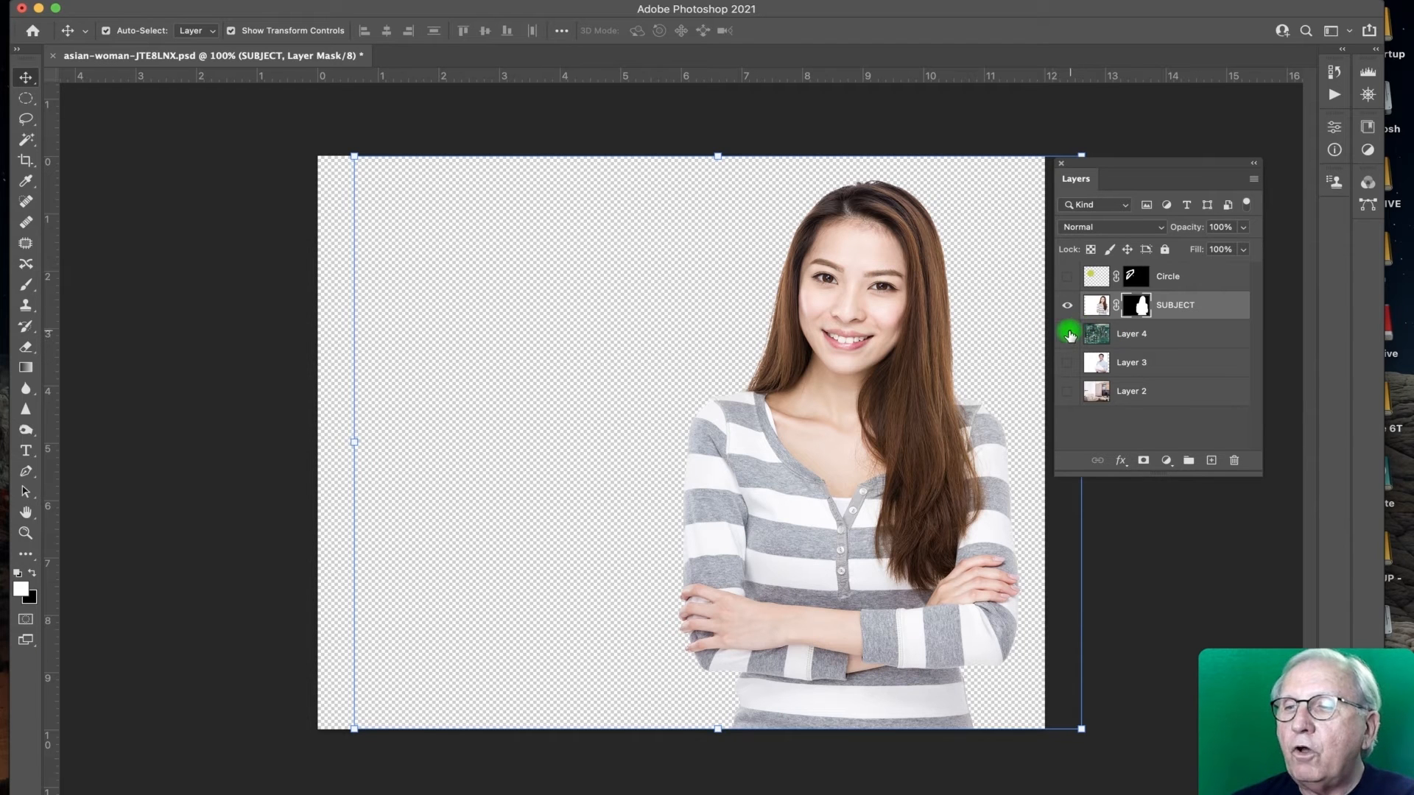
Step: Show the office background on Layer 2, and reposition the woman at the image's left side and back at the right
click(1069, 390)
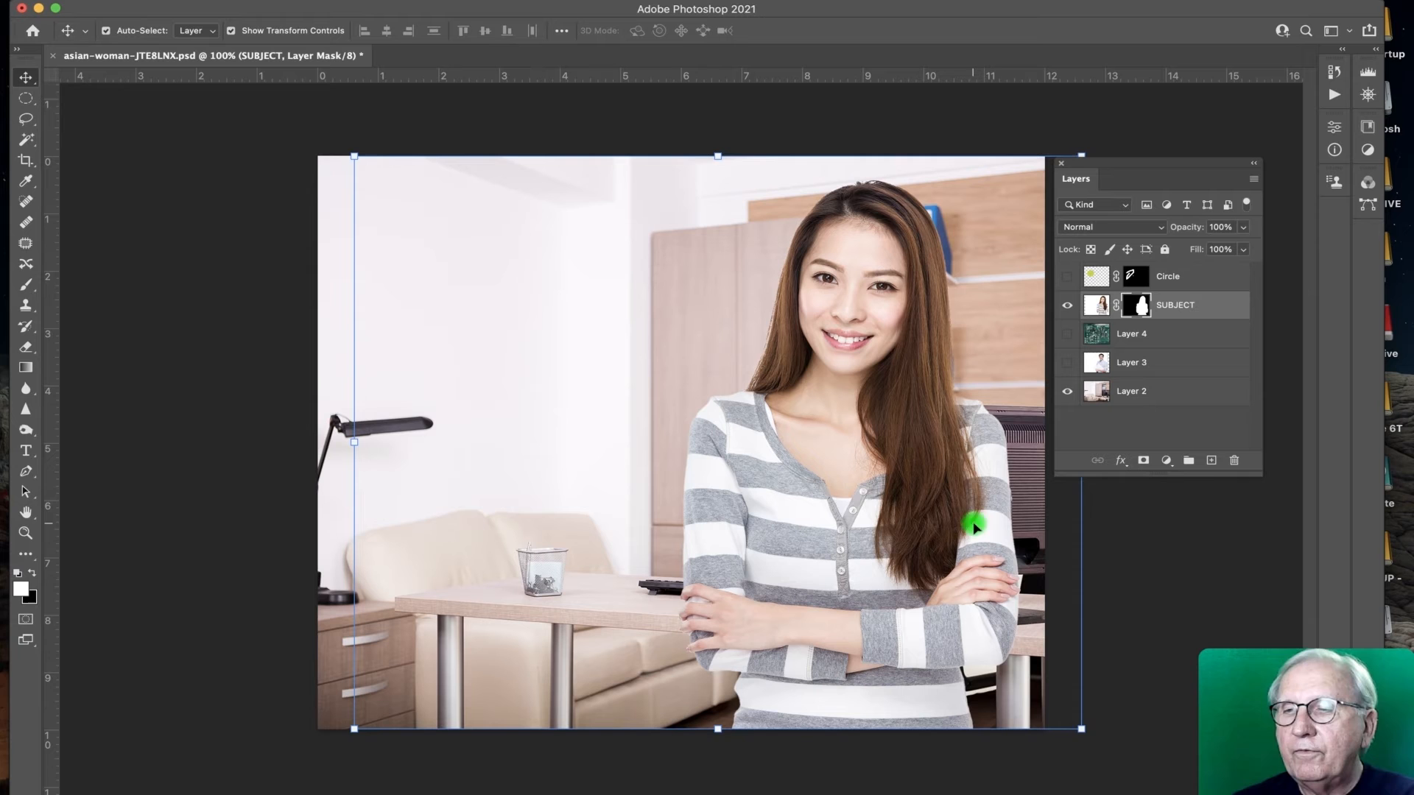
drag(956, 498, 532, 522)
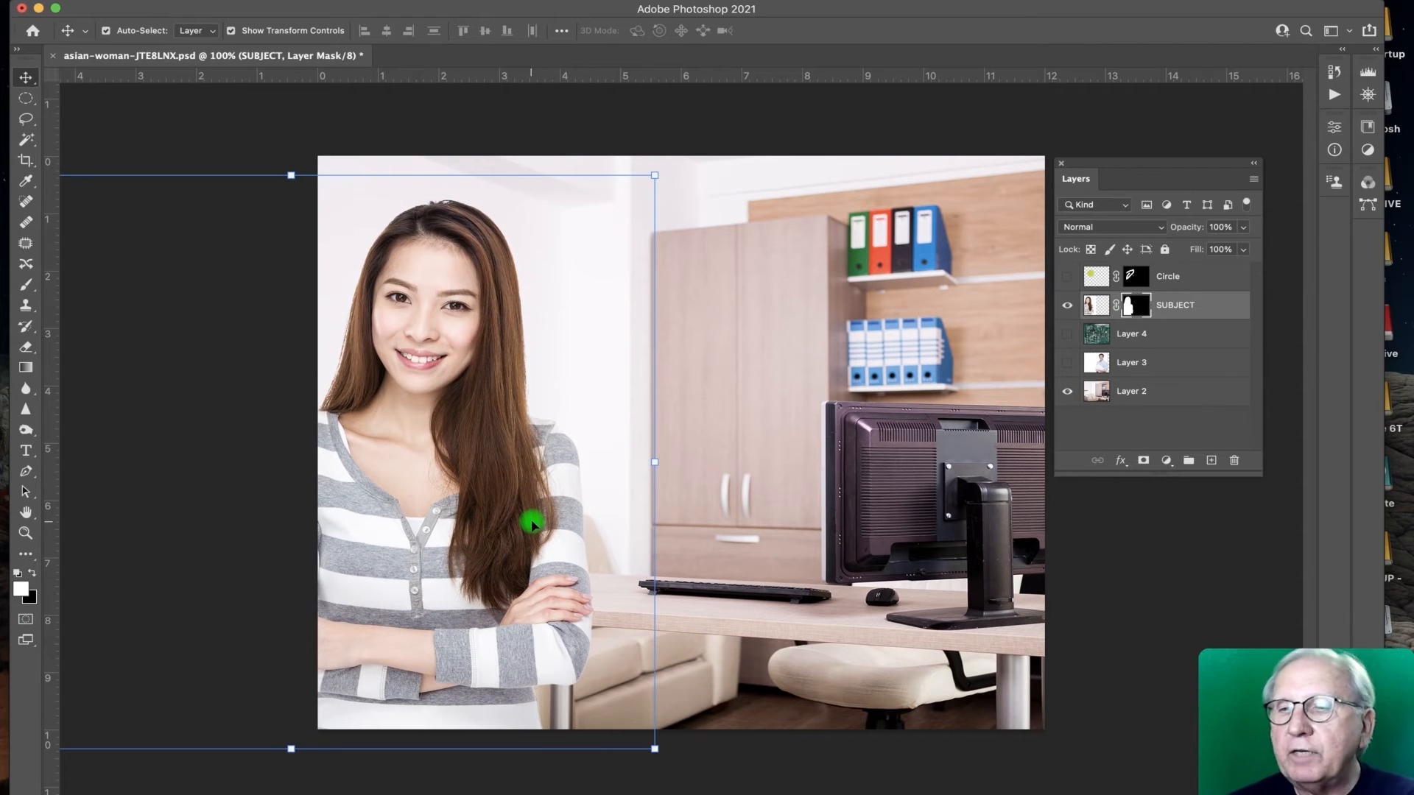
drag(544, 543, 537, 528)
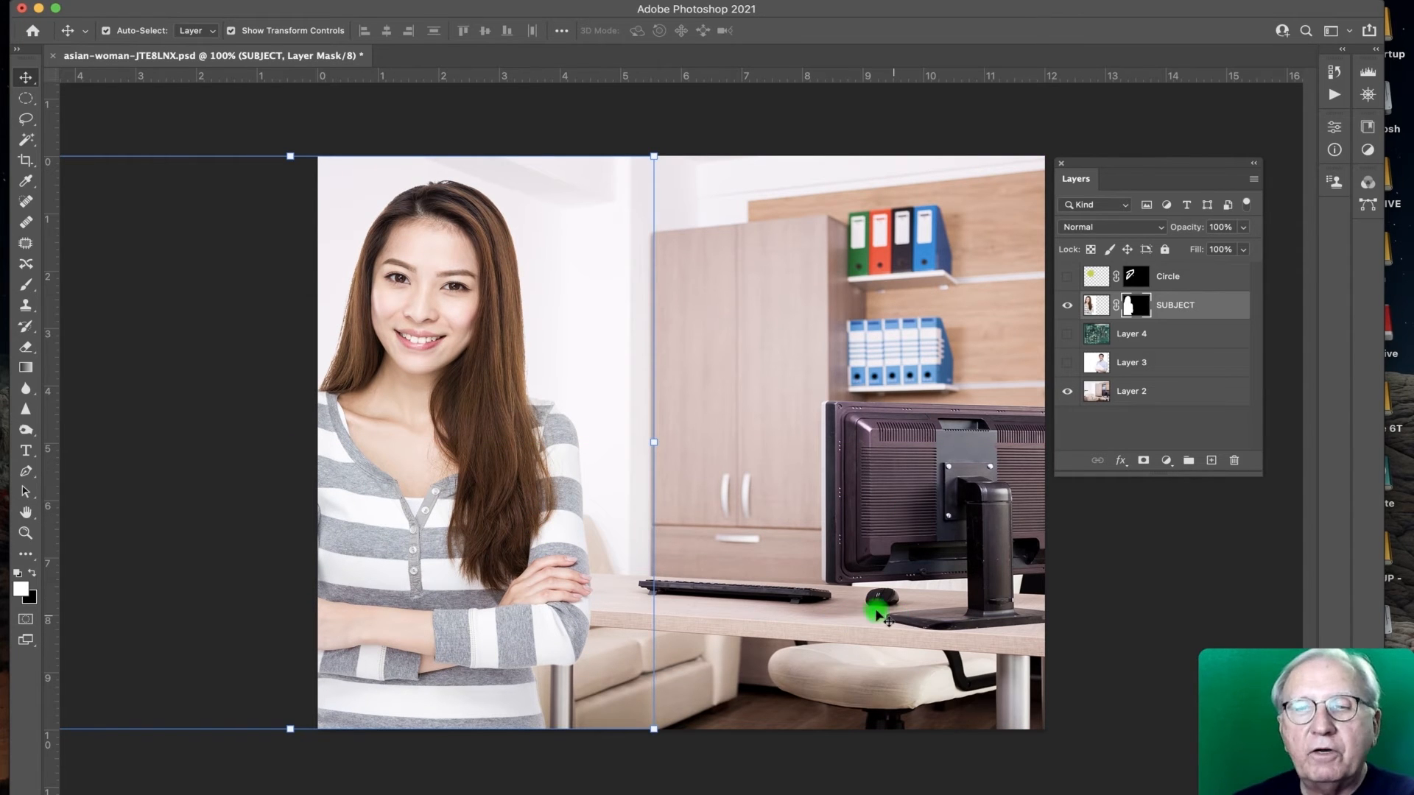
drag(431, 561, 849, 568)
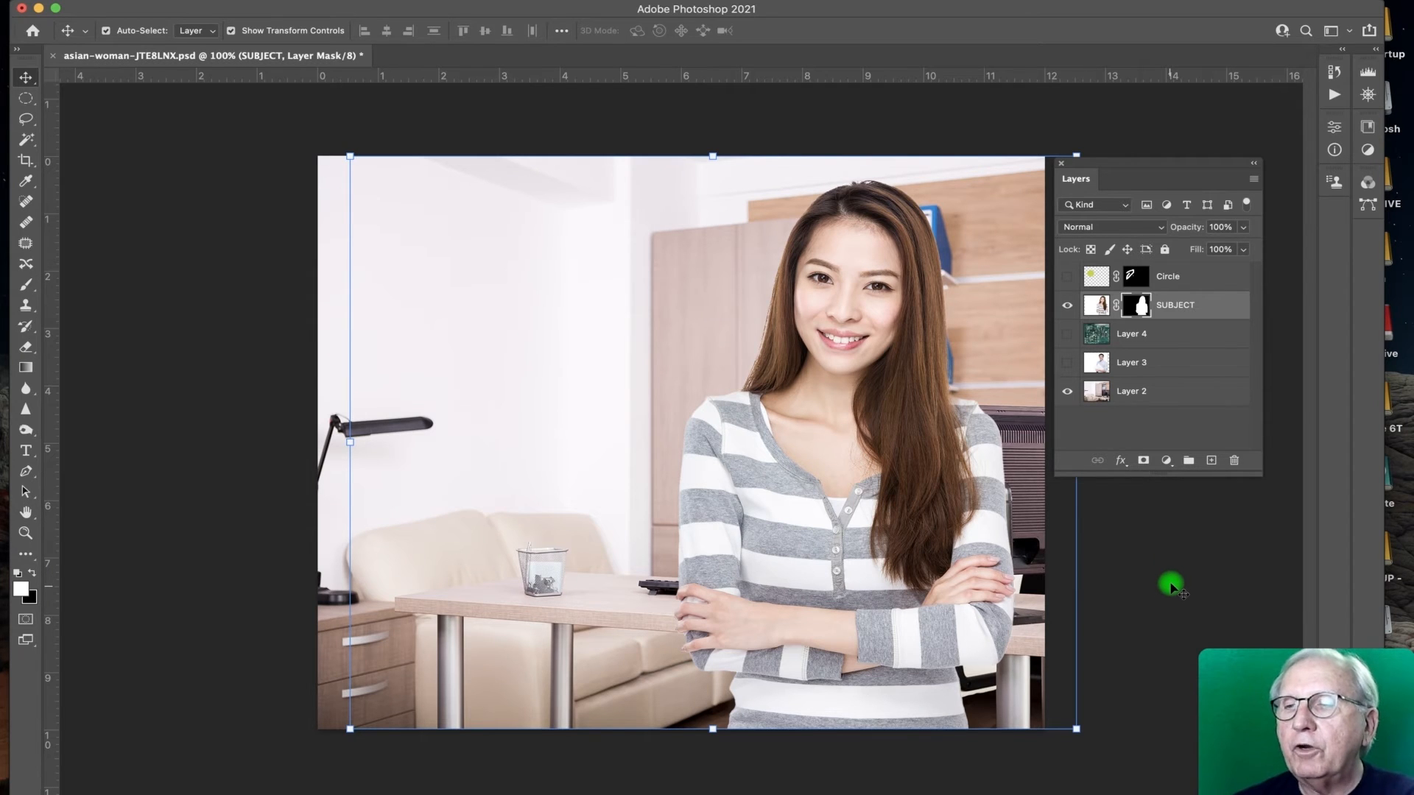
Step: Display the SUBJECT layer's mask on its own and examine its edges closely around the hair and both shoulders
alt+click(1132, 313)
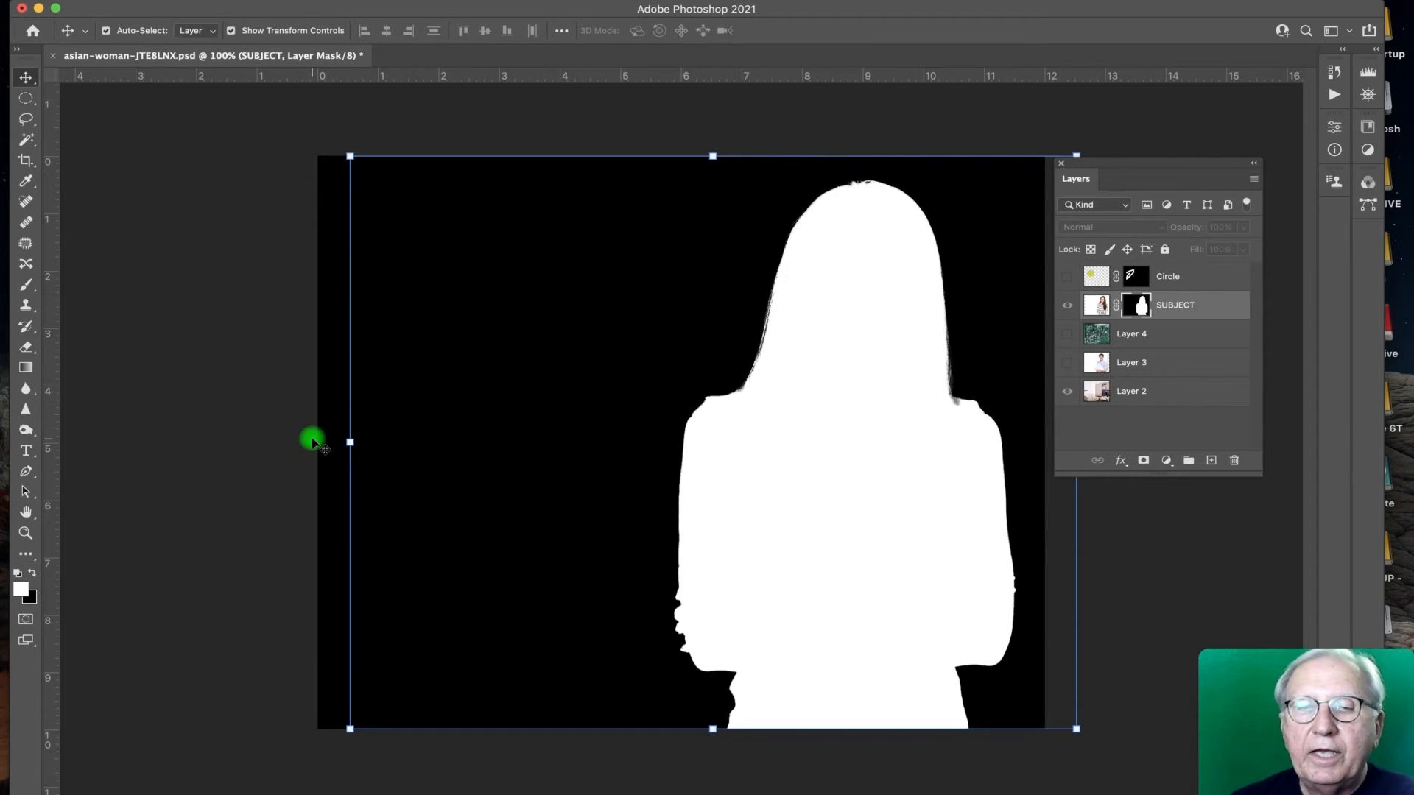
click(26, 532)
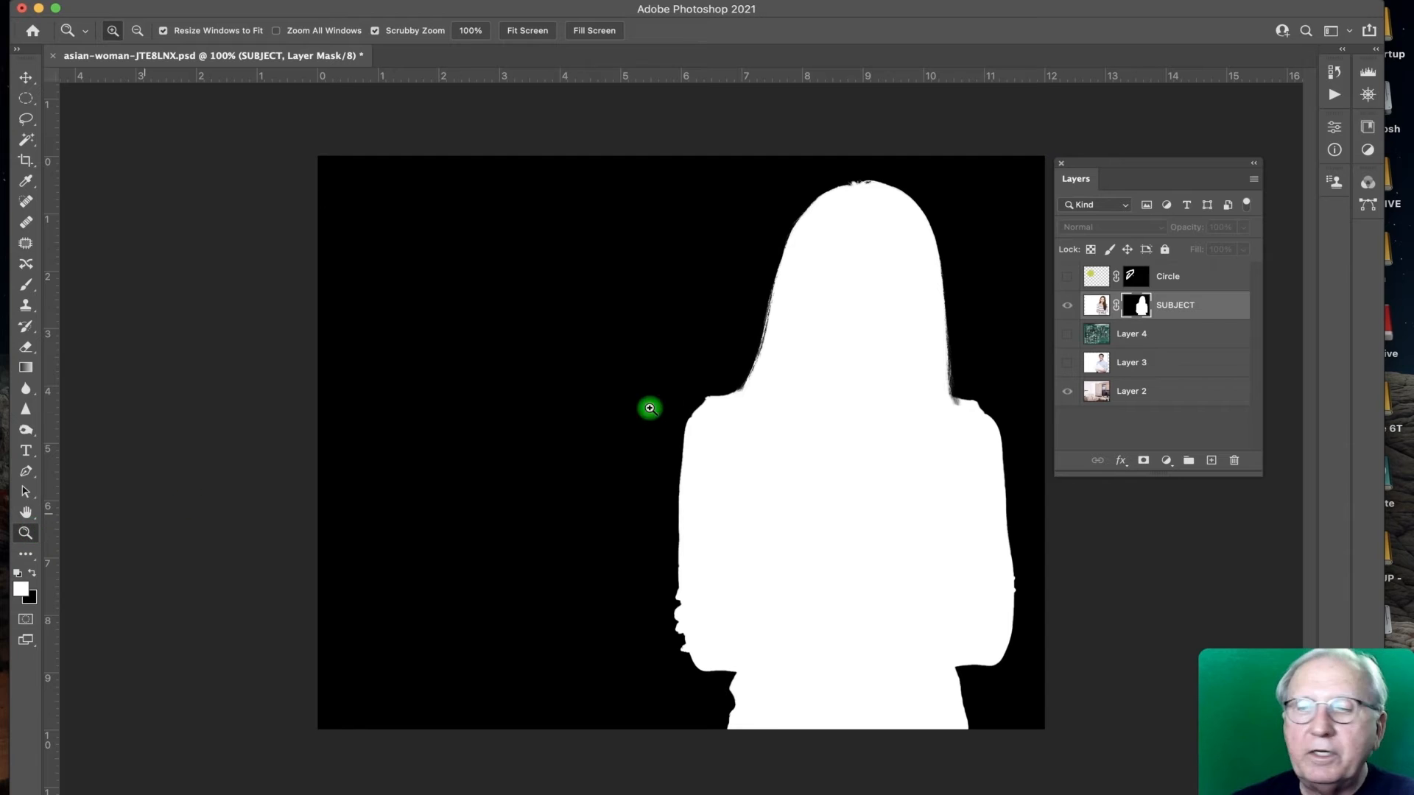
click(739, 383)
click(741, 383)
click(741, 383)
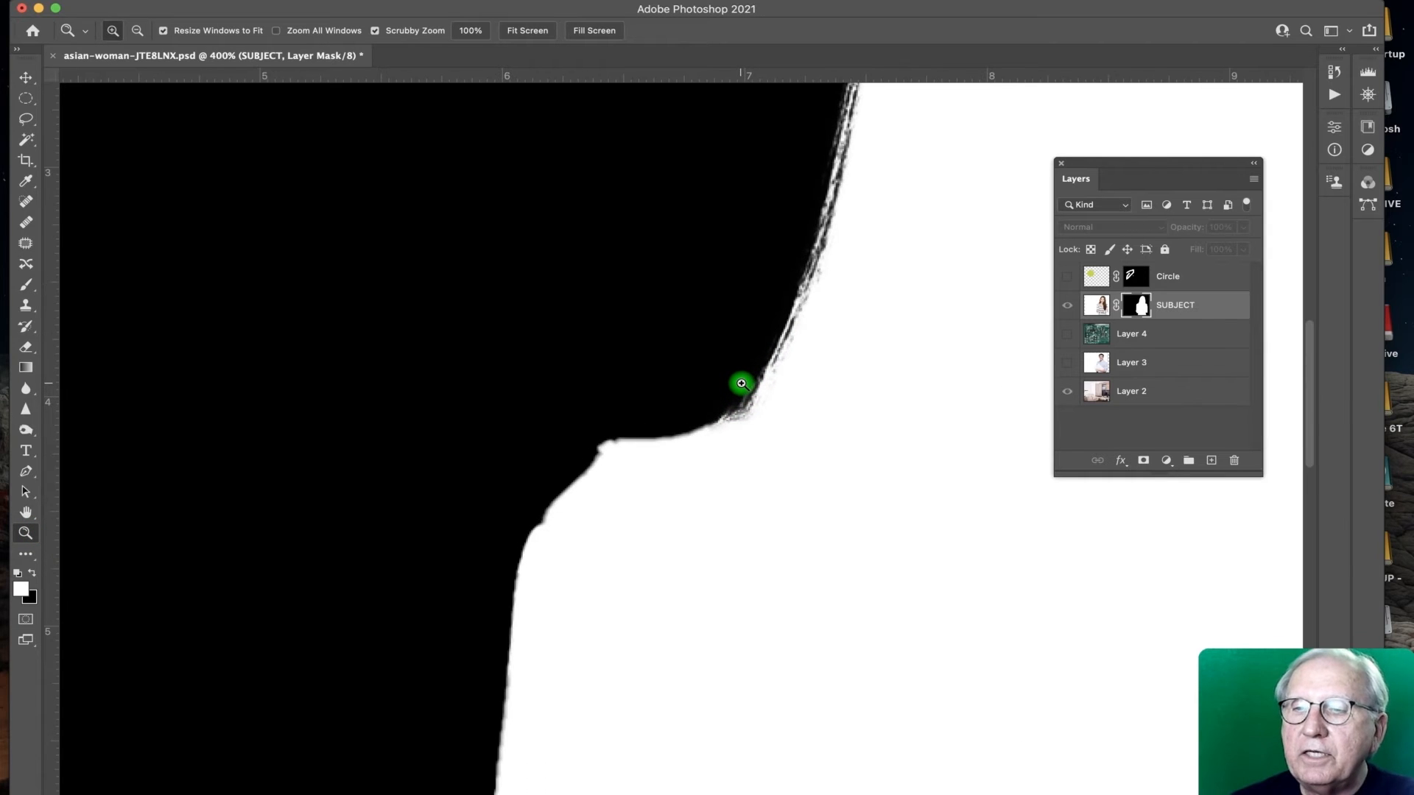
click(742, 385)
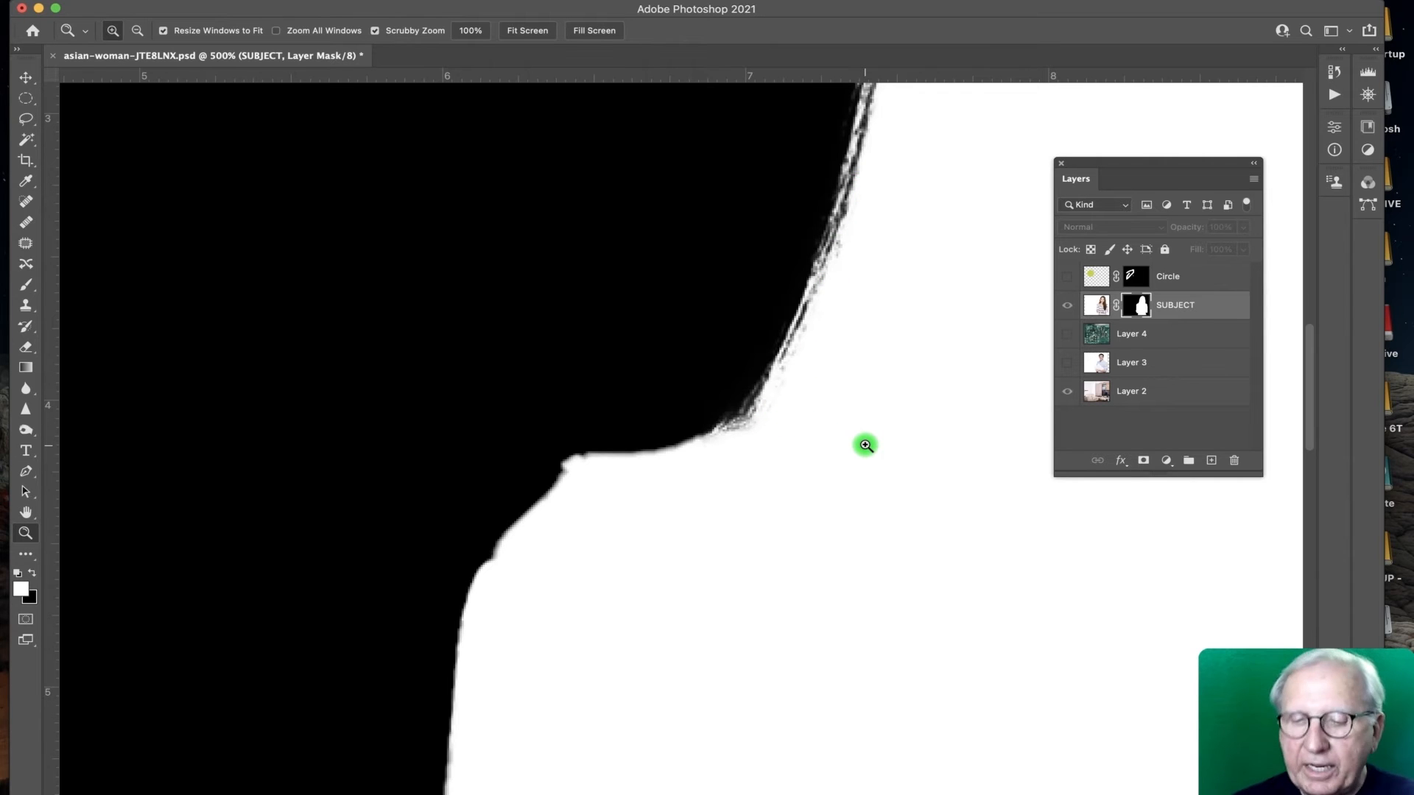
scroll(893, 502, down, 2)
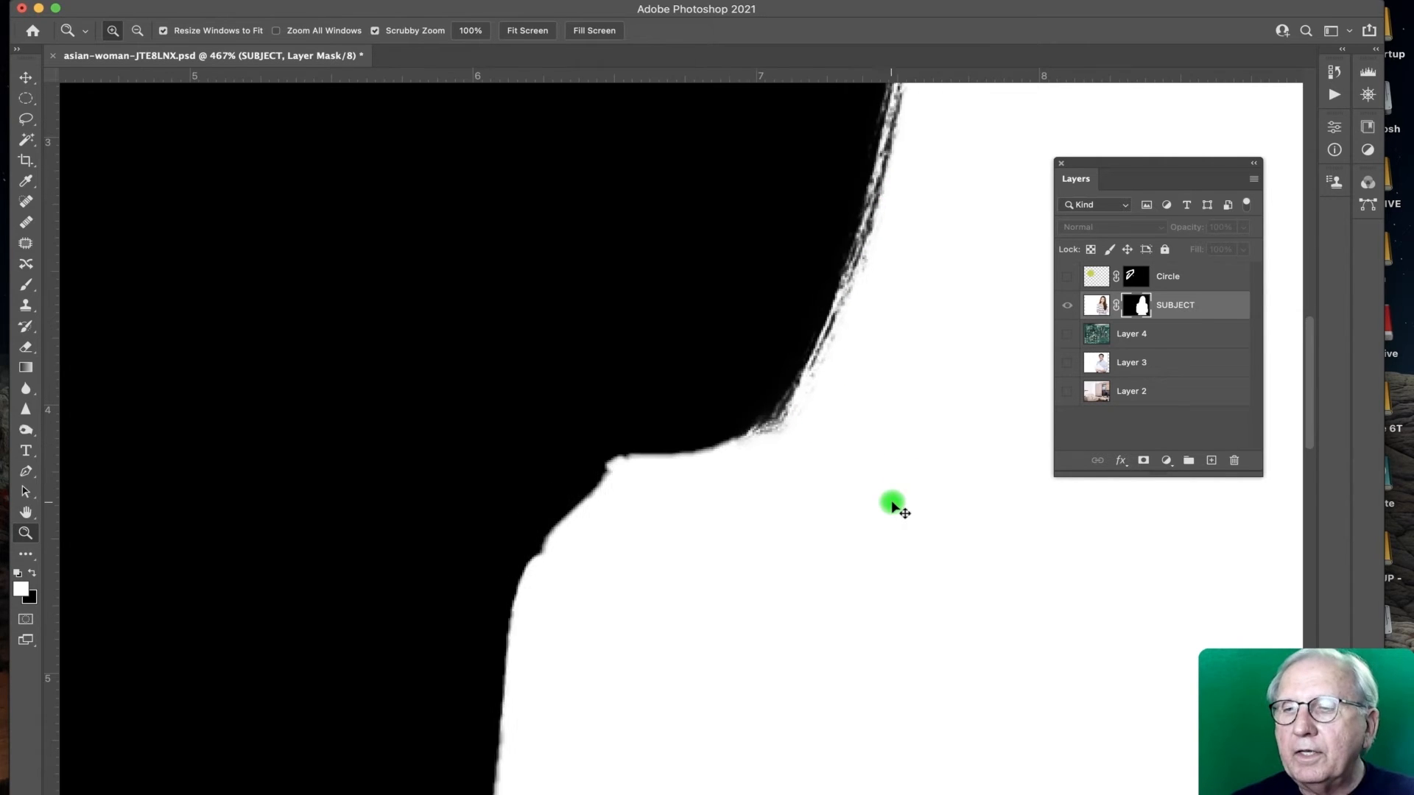
scroll(893, 507, down, 5)
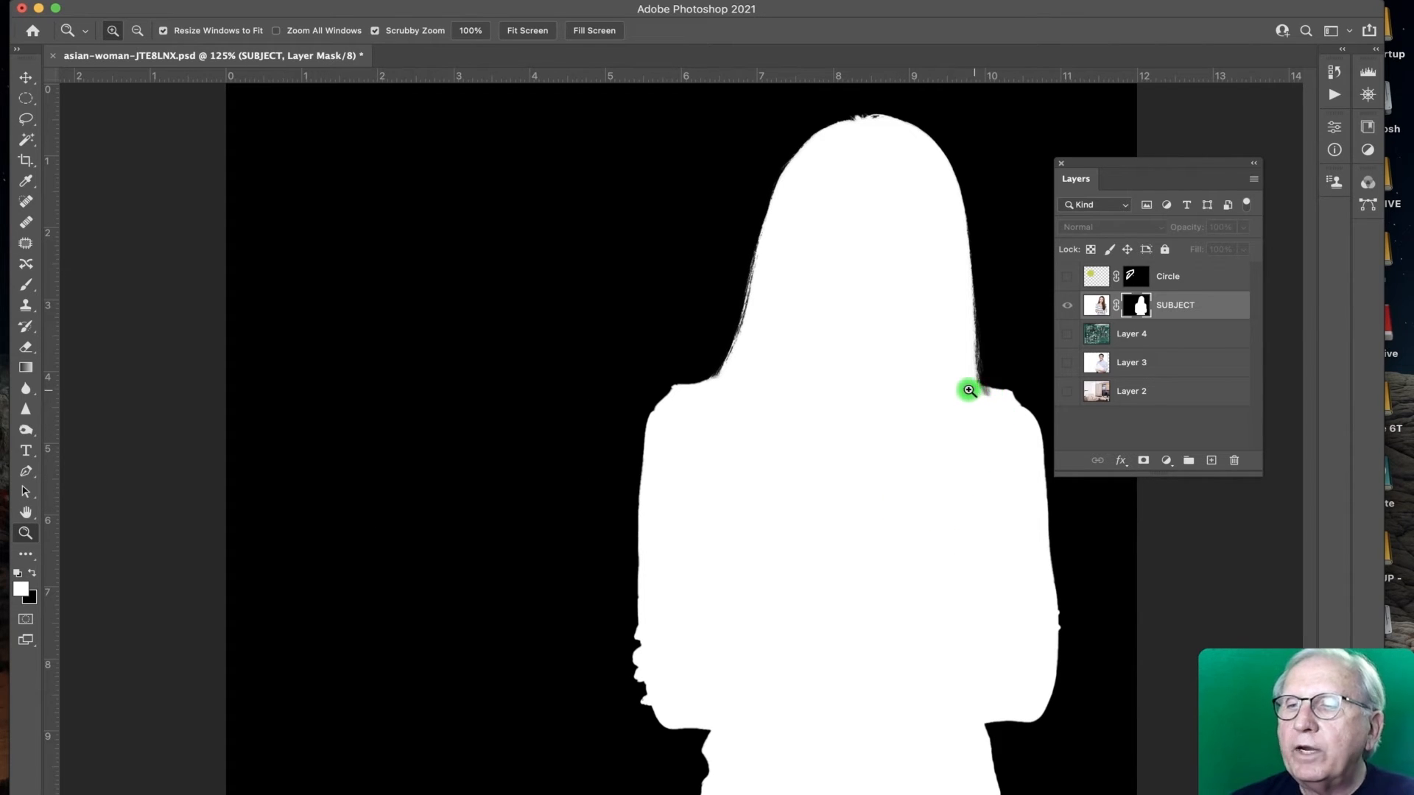
scroll(994, 393, up, 1)
scroll(994, 402, up, 3)
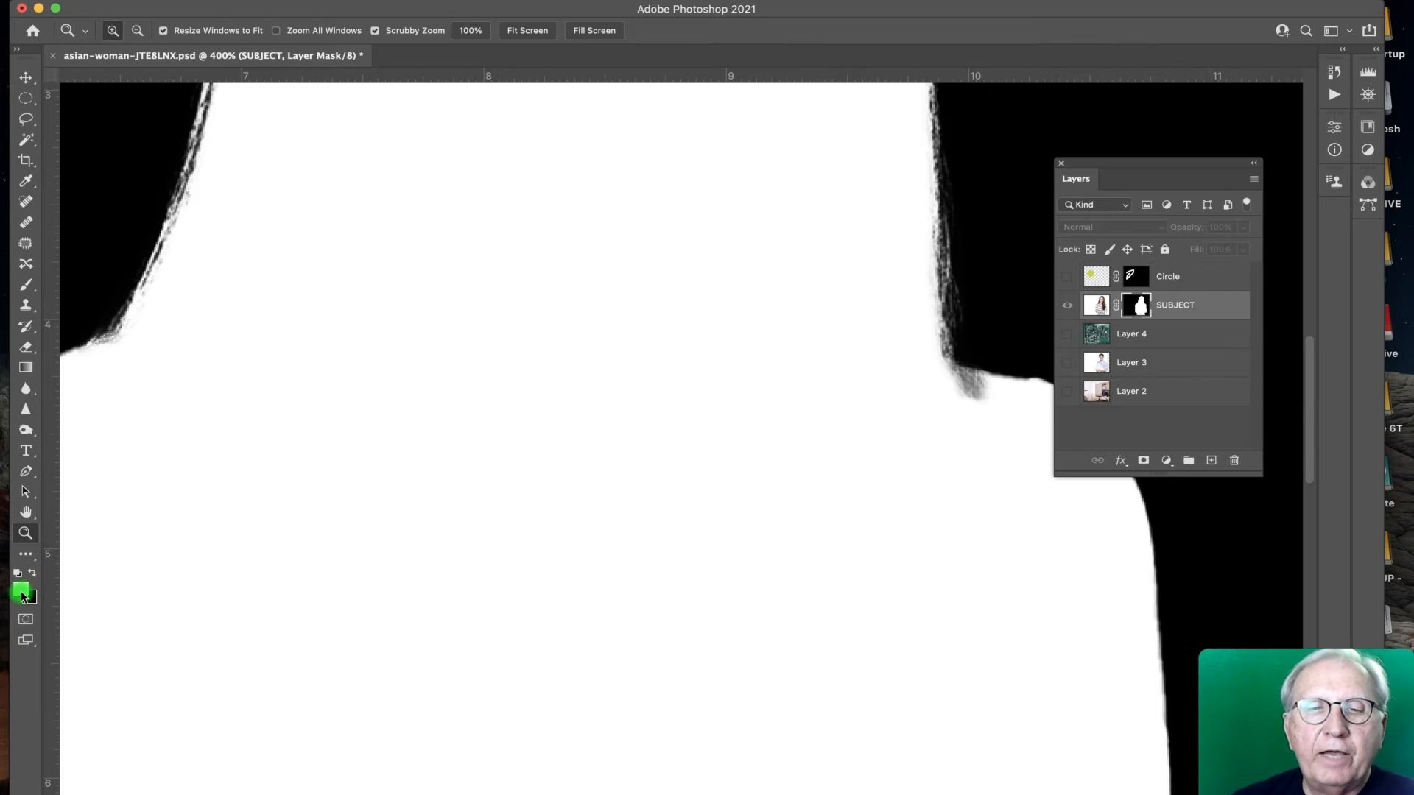
Step: Reduce the brush to size 25 and paint white over the grey smudge where the hair meets the right-hand shoulder on the SUBJECT mask
click(26, 286)
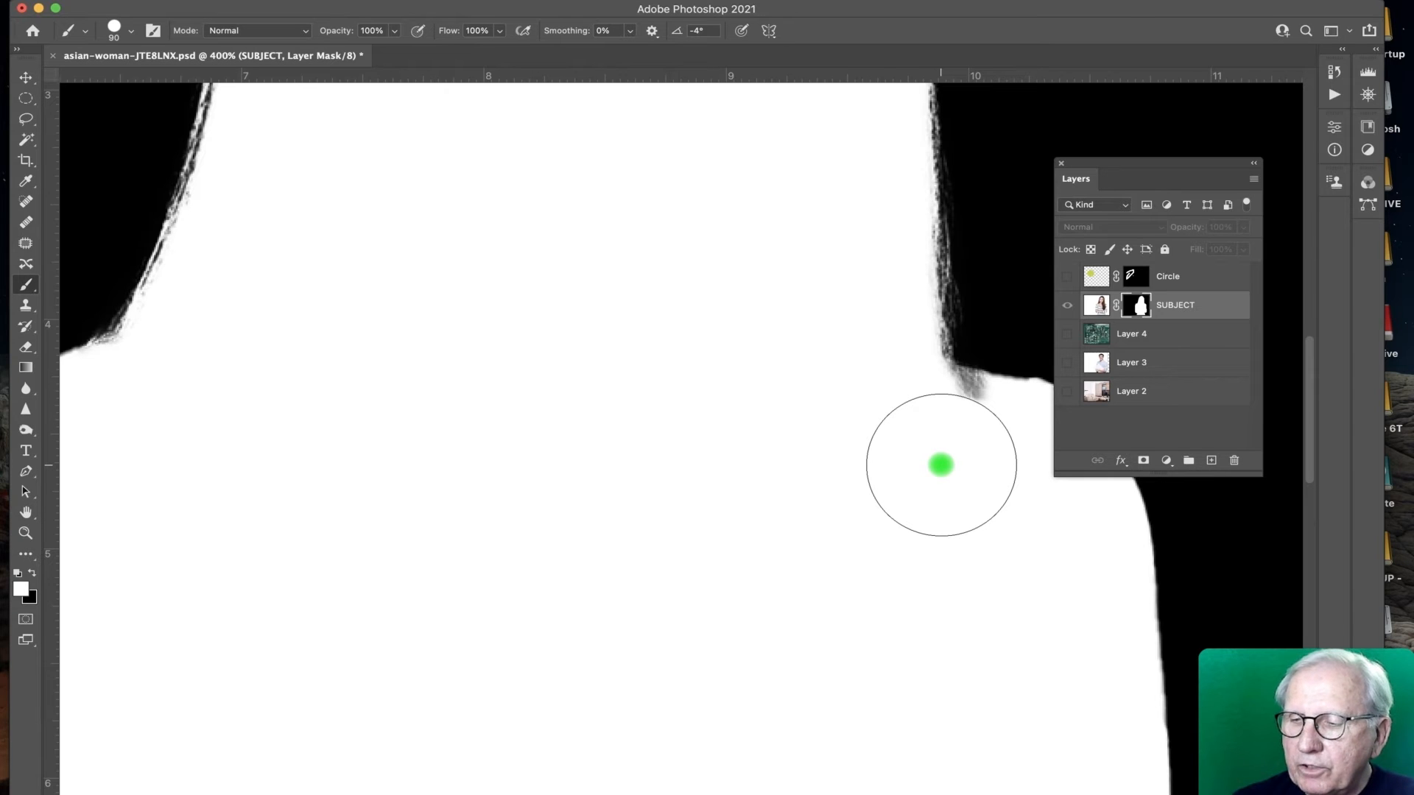
key(bracketleft)
key(bracketleft)
key(bracketleft)
key(bracketleft)
key(bracketleft)
key(bracketleft)
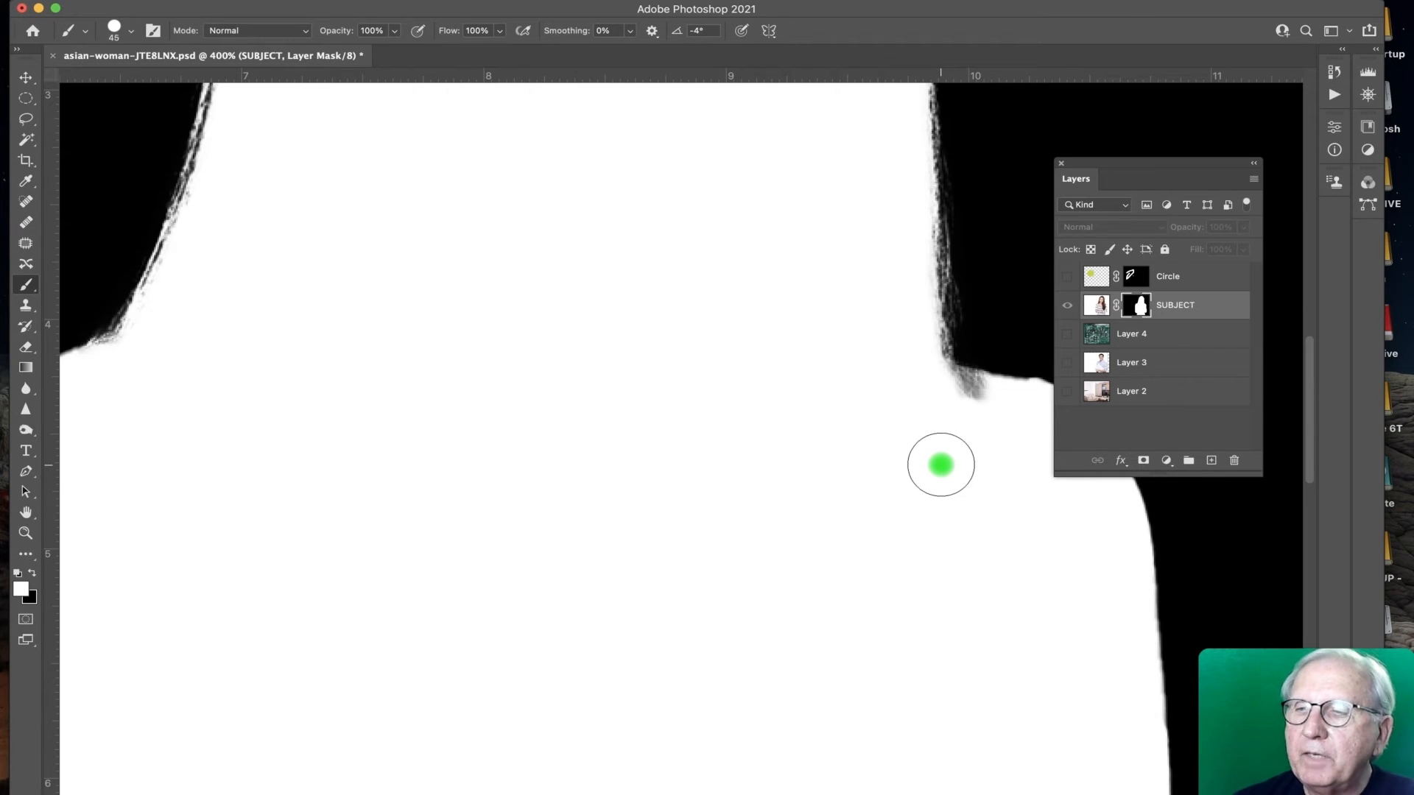
mouse_move(949, 413)
mouse_down()
mouse_move(984, 406)
mouse_move(955, 394)
mouse_move(947, 388)
mouse_up()
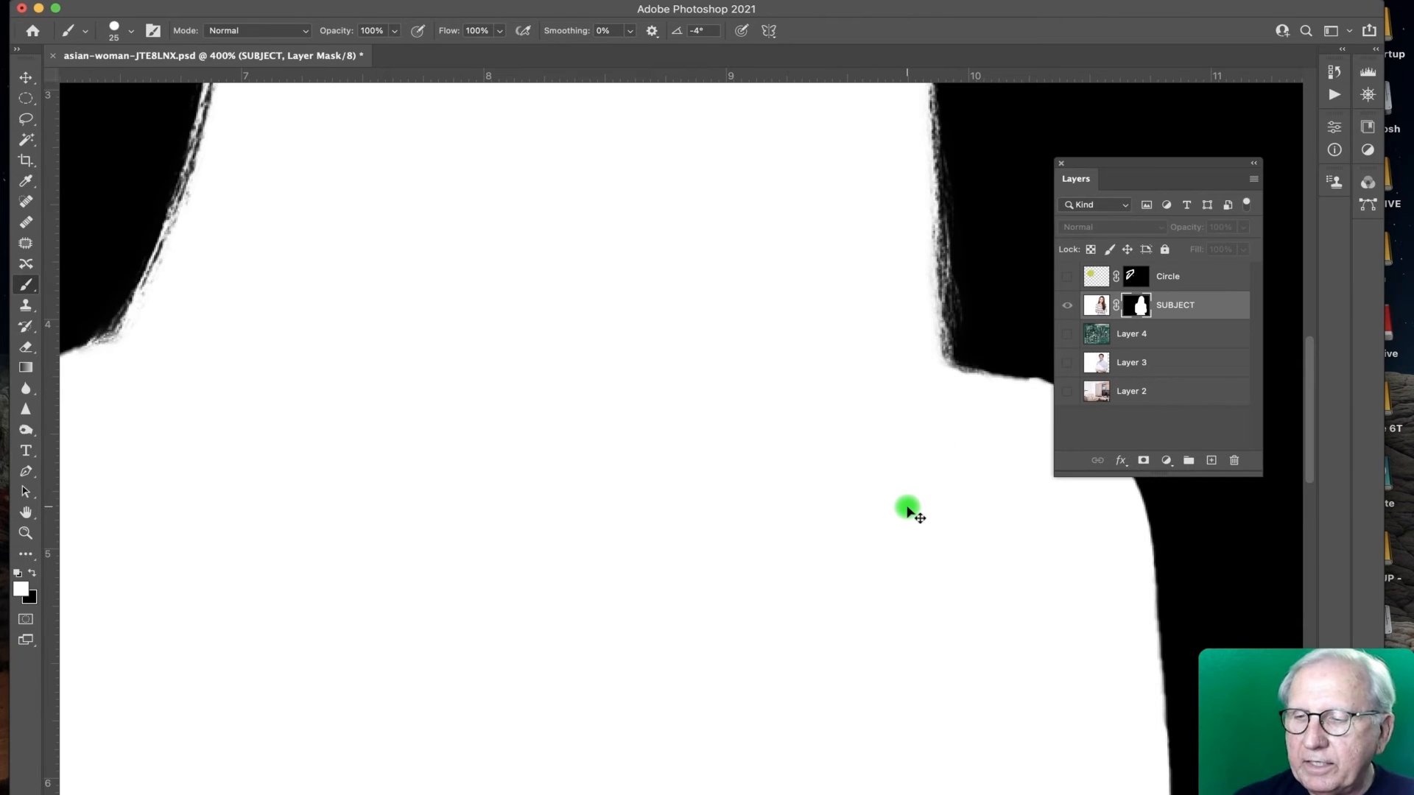
Step: Return from the mask display to the normal image at 125% zoom and hide Layer 2
key(super+minus)
key(super+minus)
key(super+minus)
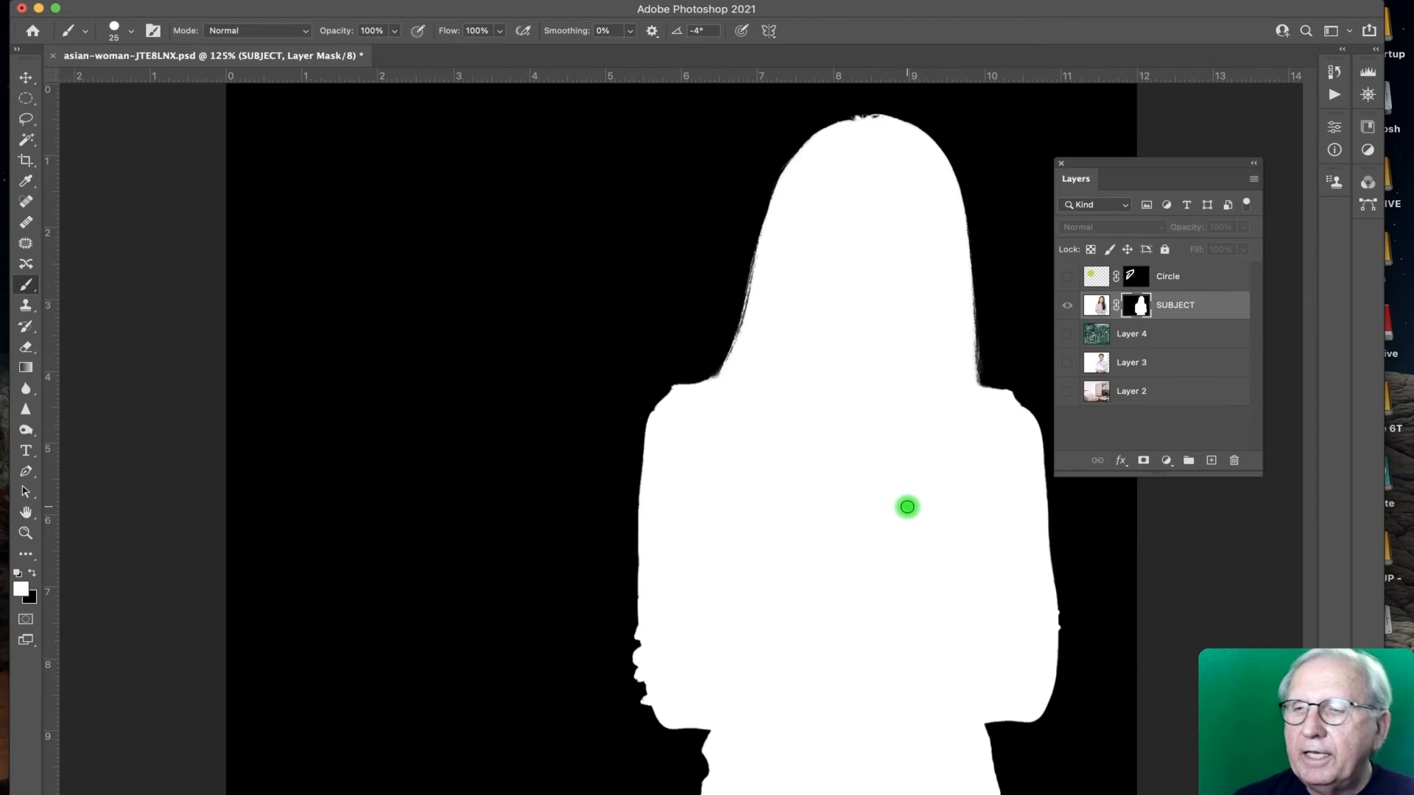
alt+click(1139, 307)
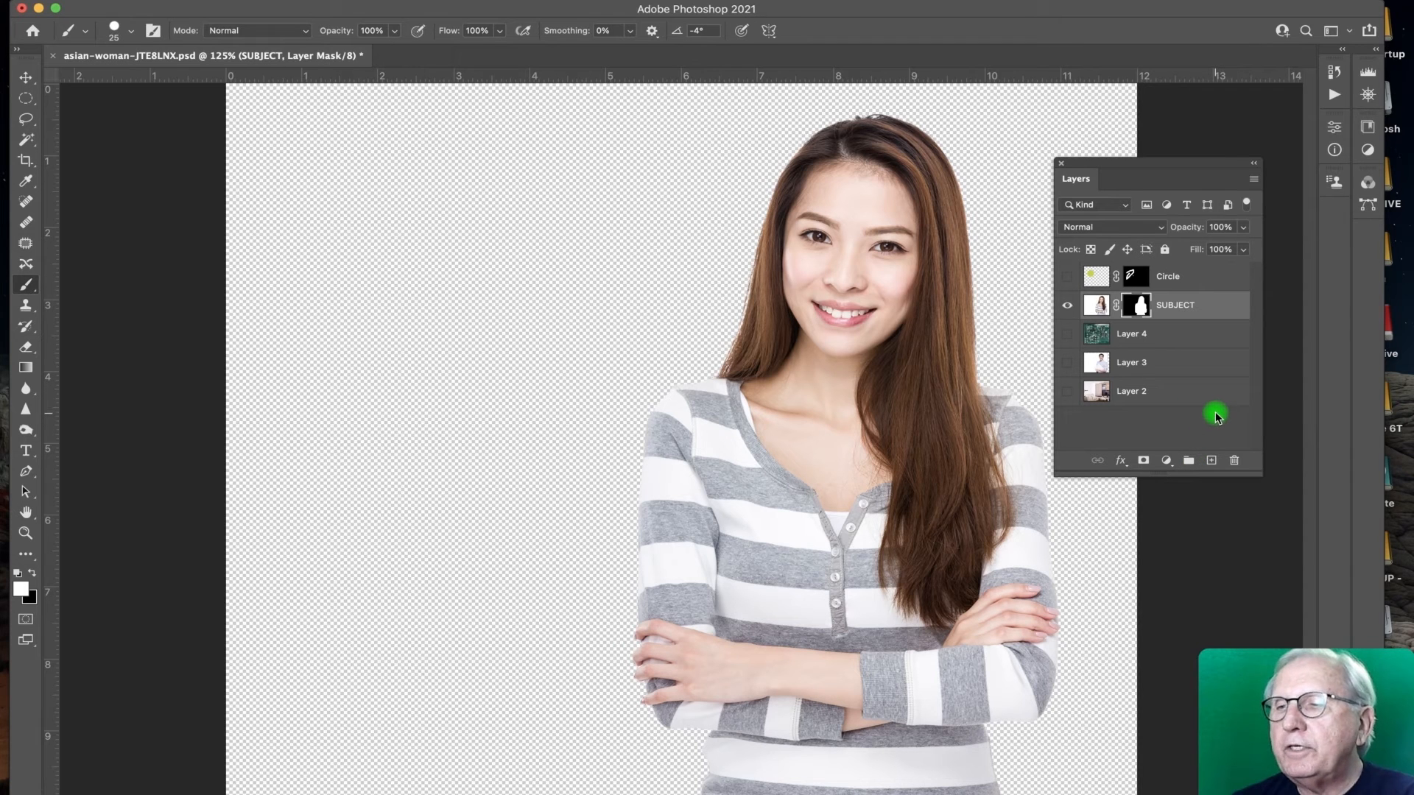
Step: Add a new blank layer and place it directly below the SUBJECT layer
click(1212, 462)
click(1162, 305)
drag(1139, 296, 1164, 334)
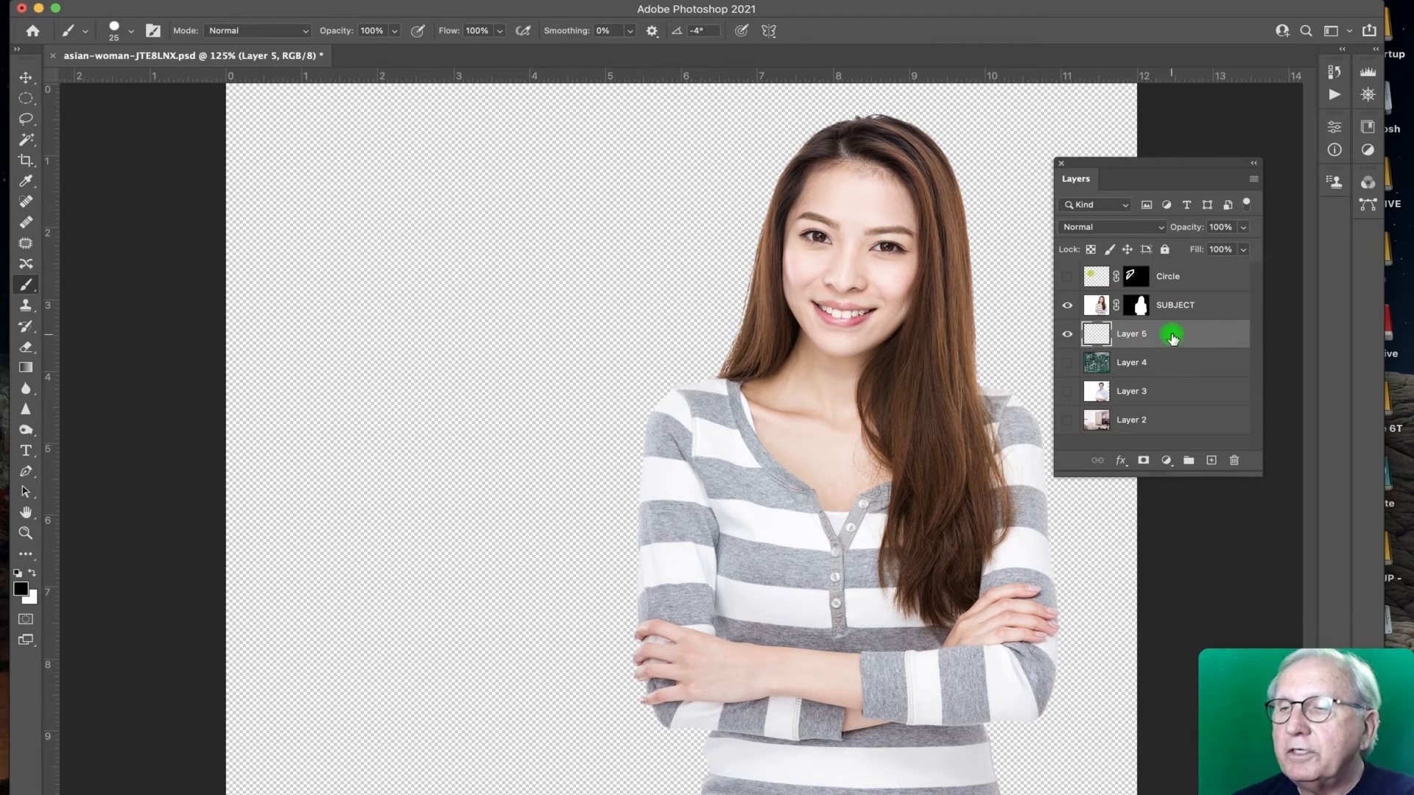
Step: Fill Layer 5 with a diagonal linear gradient using the tan preset from the Neutrals gradients
mouse_move(39, 226)
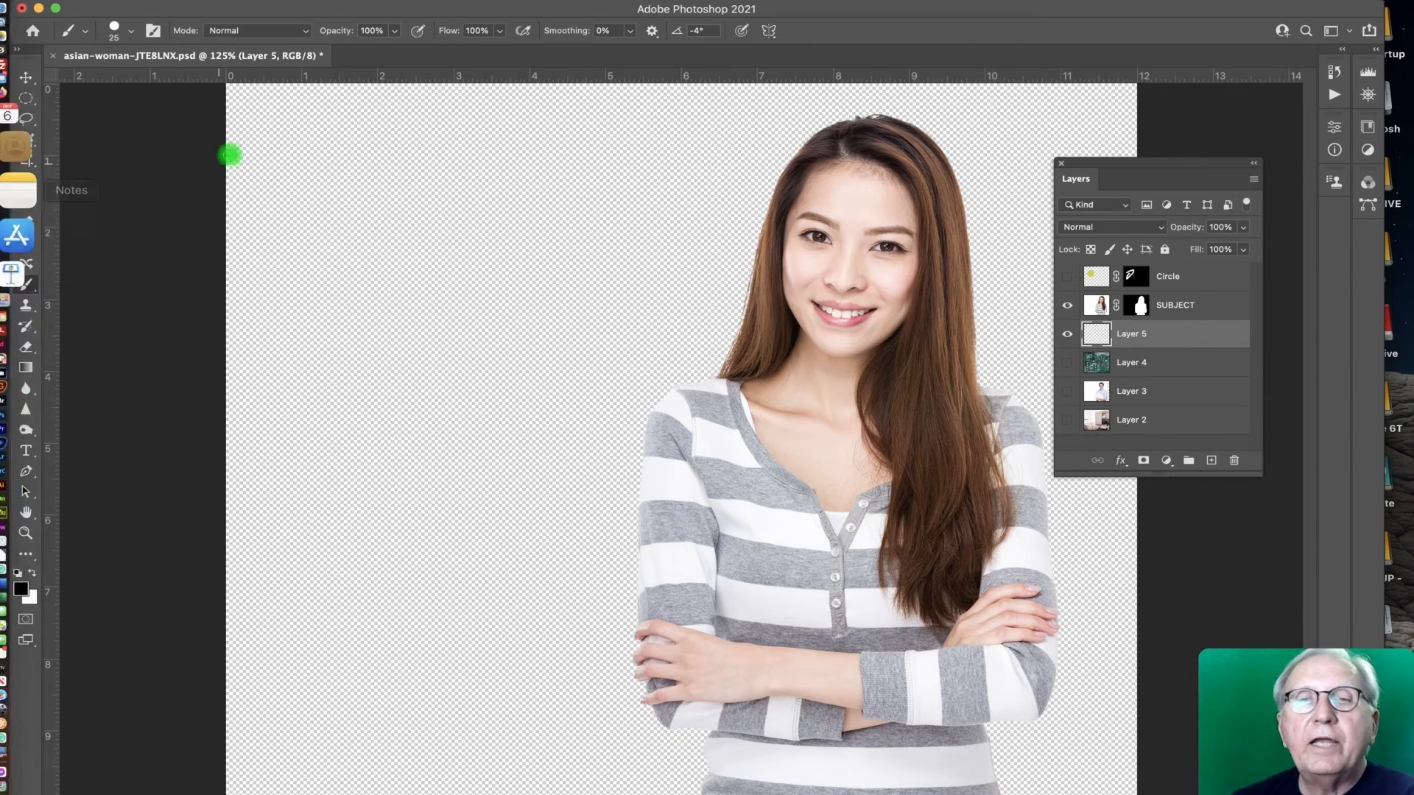
click(26, 367)
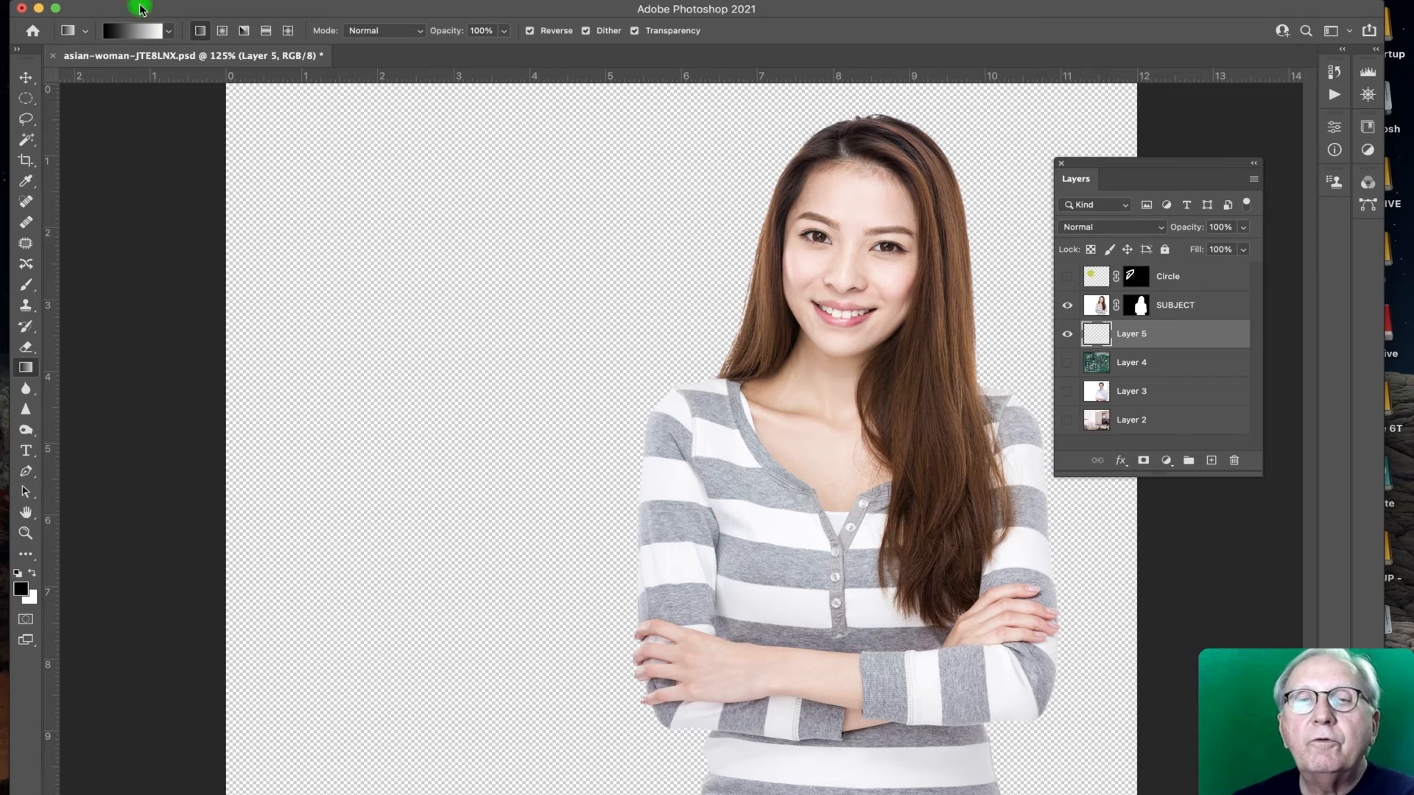
click(170, 32)
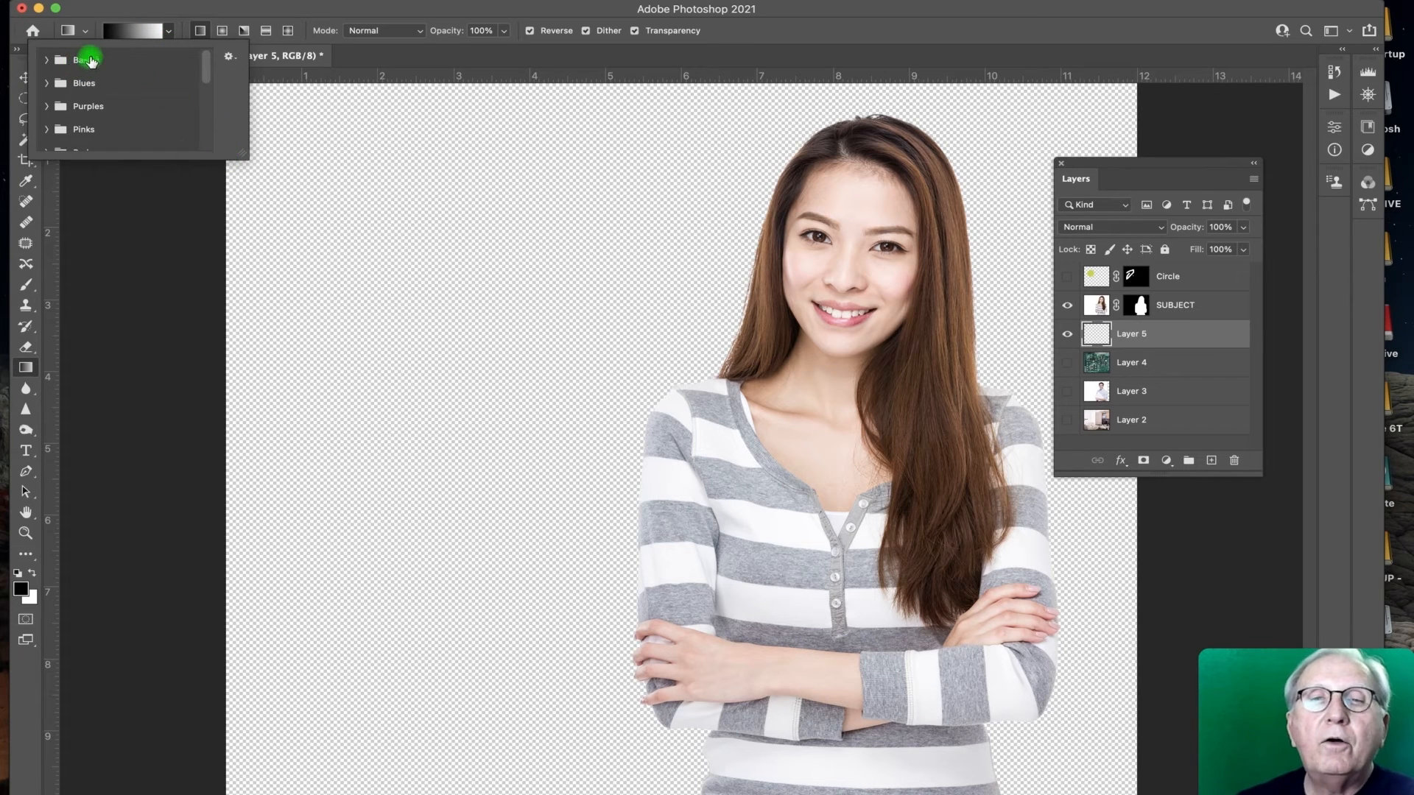
drag(206, 65, 53, 126)
click(54, 127)
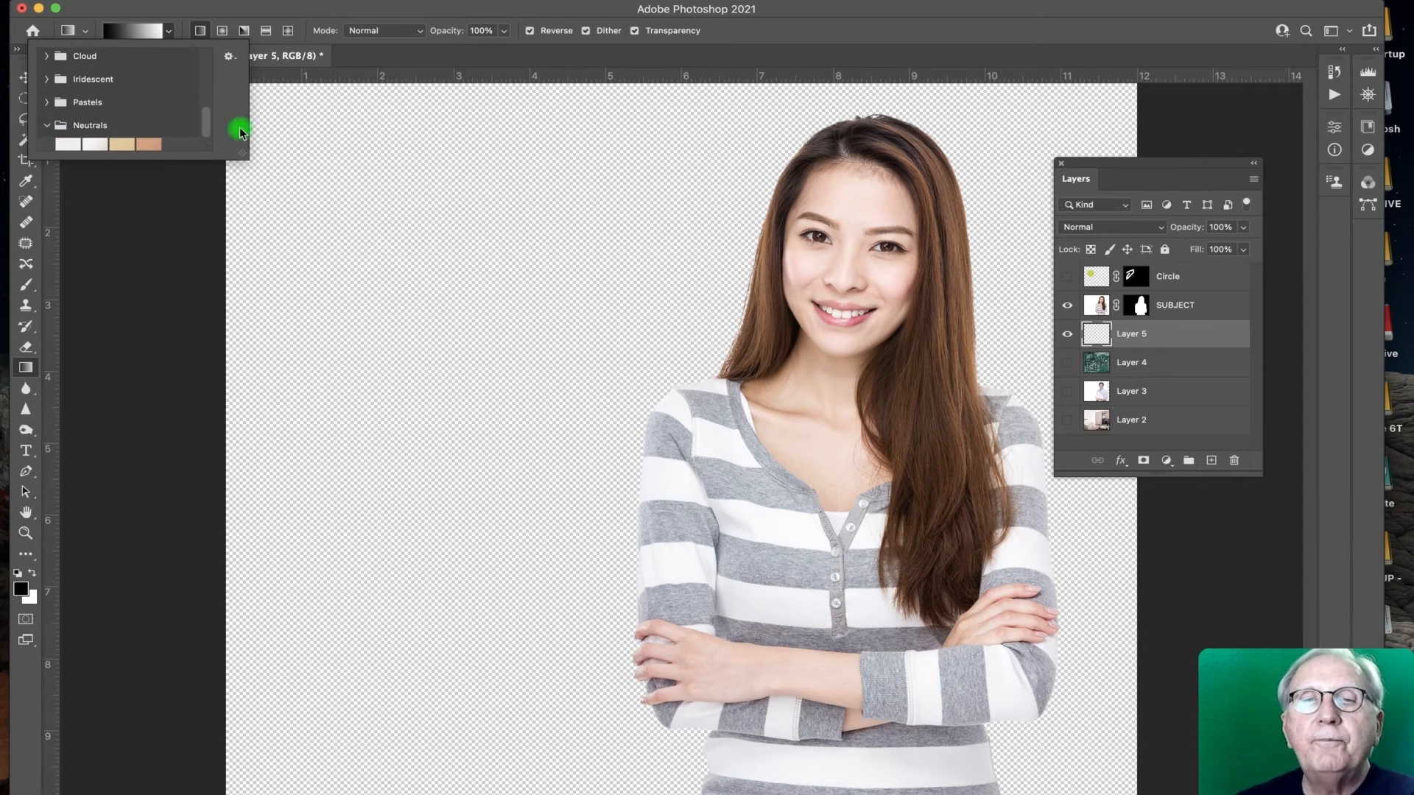
drag(204, 117, 206, 136)
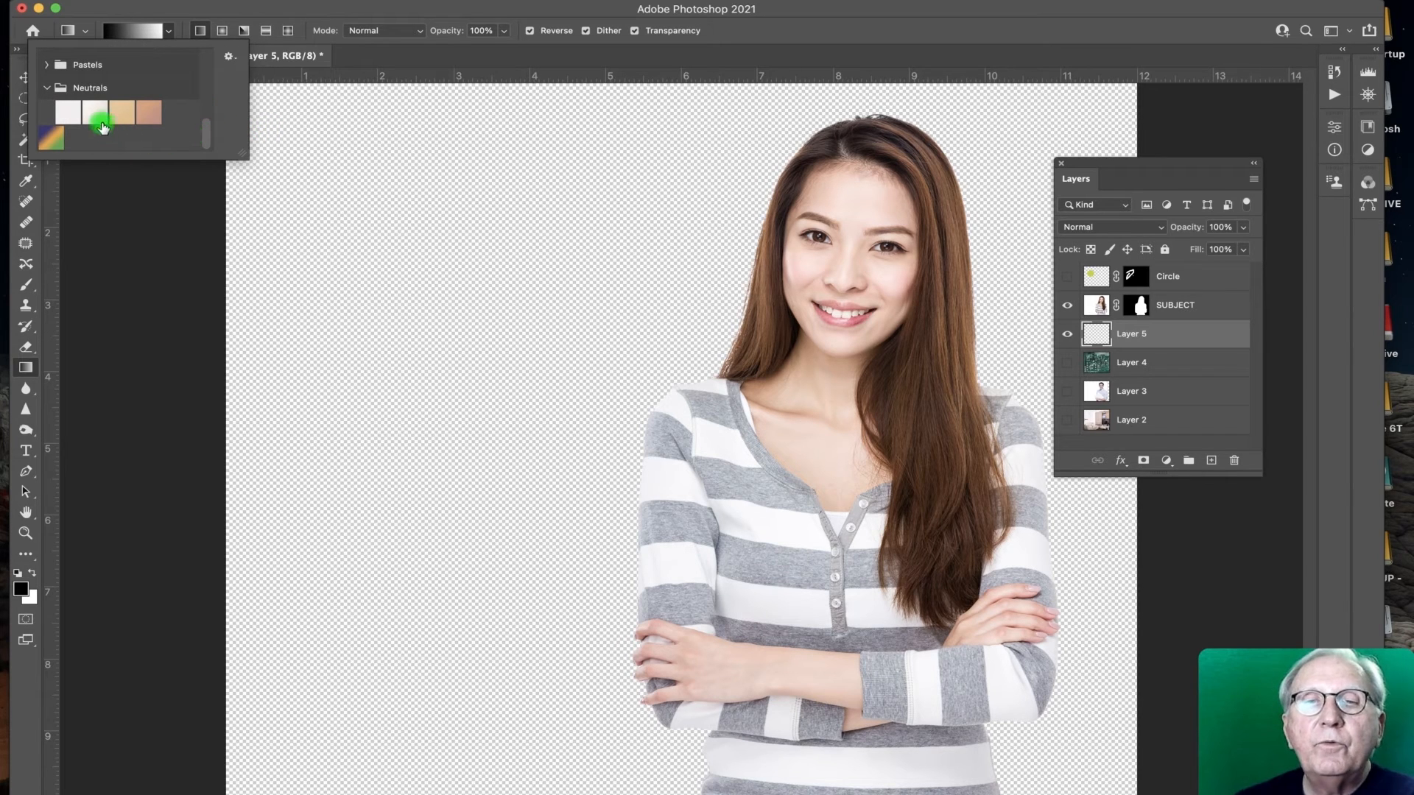
click(116, 119)
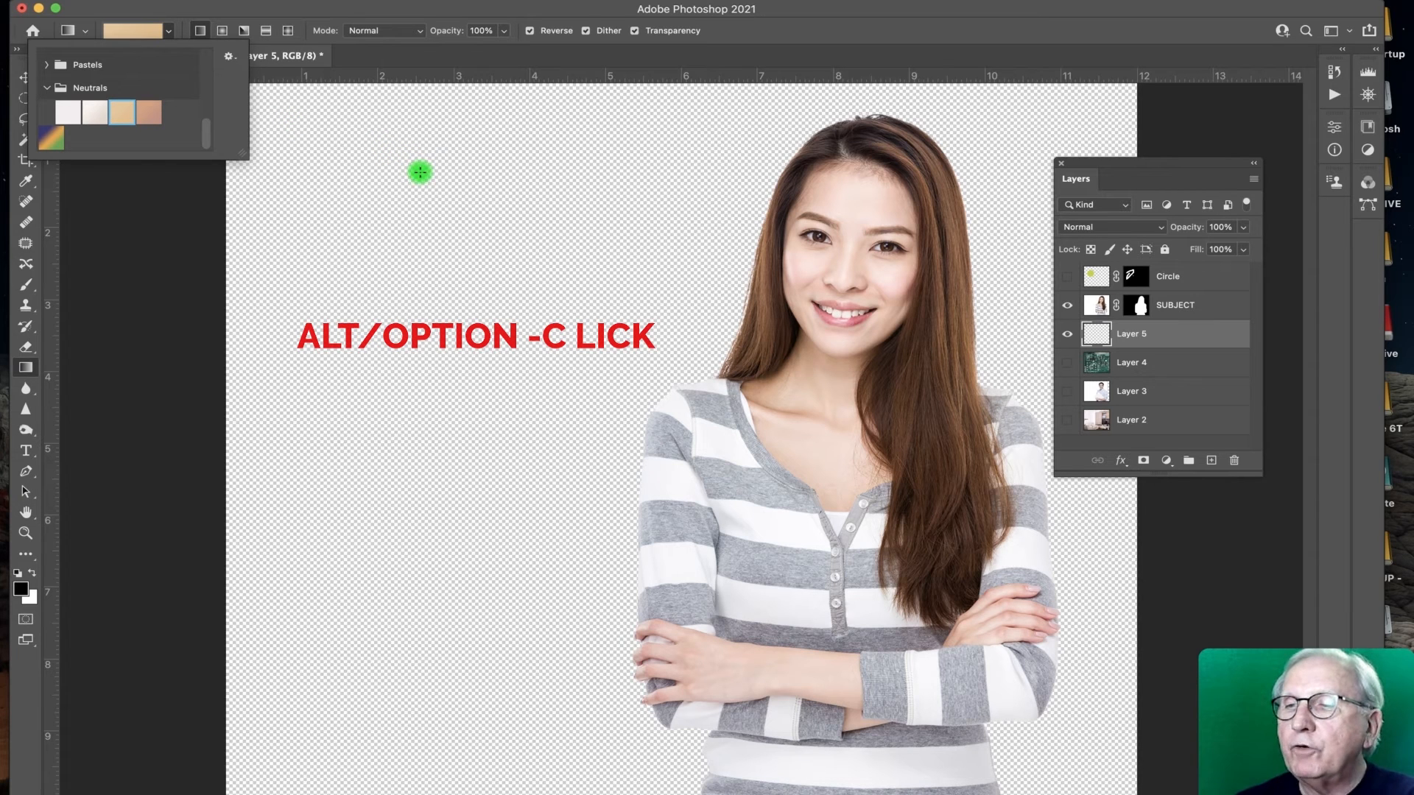
drag(420, 171, 1010, 713)
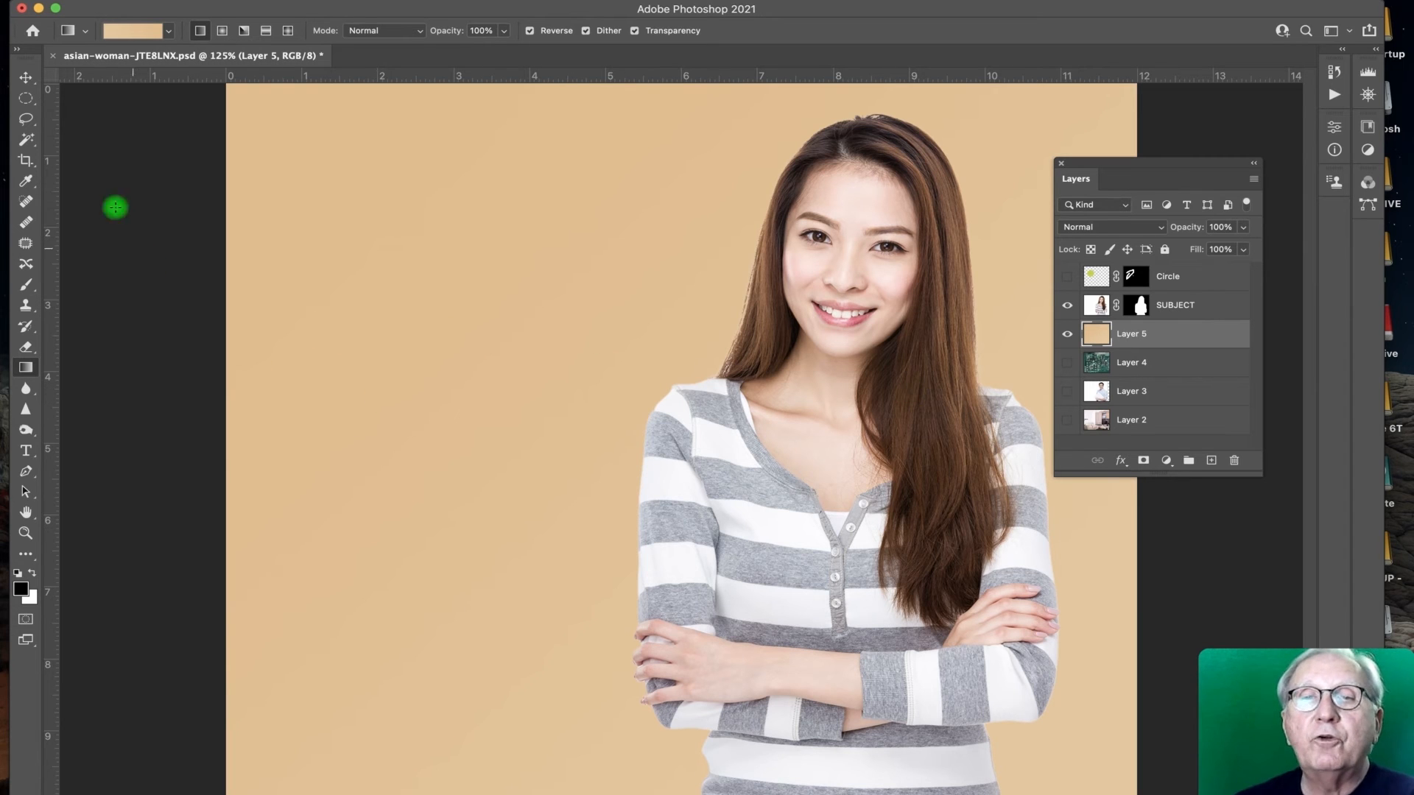
Step: Refill Layer 5 with a Pastels pink-to-purple linear gradient, running diagonally with pink at the upper-left of the canvas
click(168, 31)
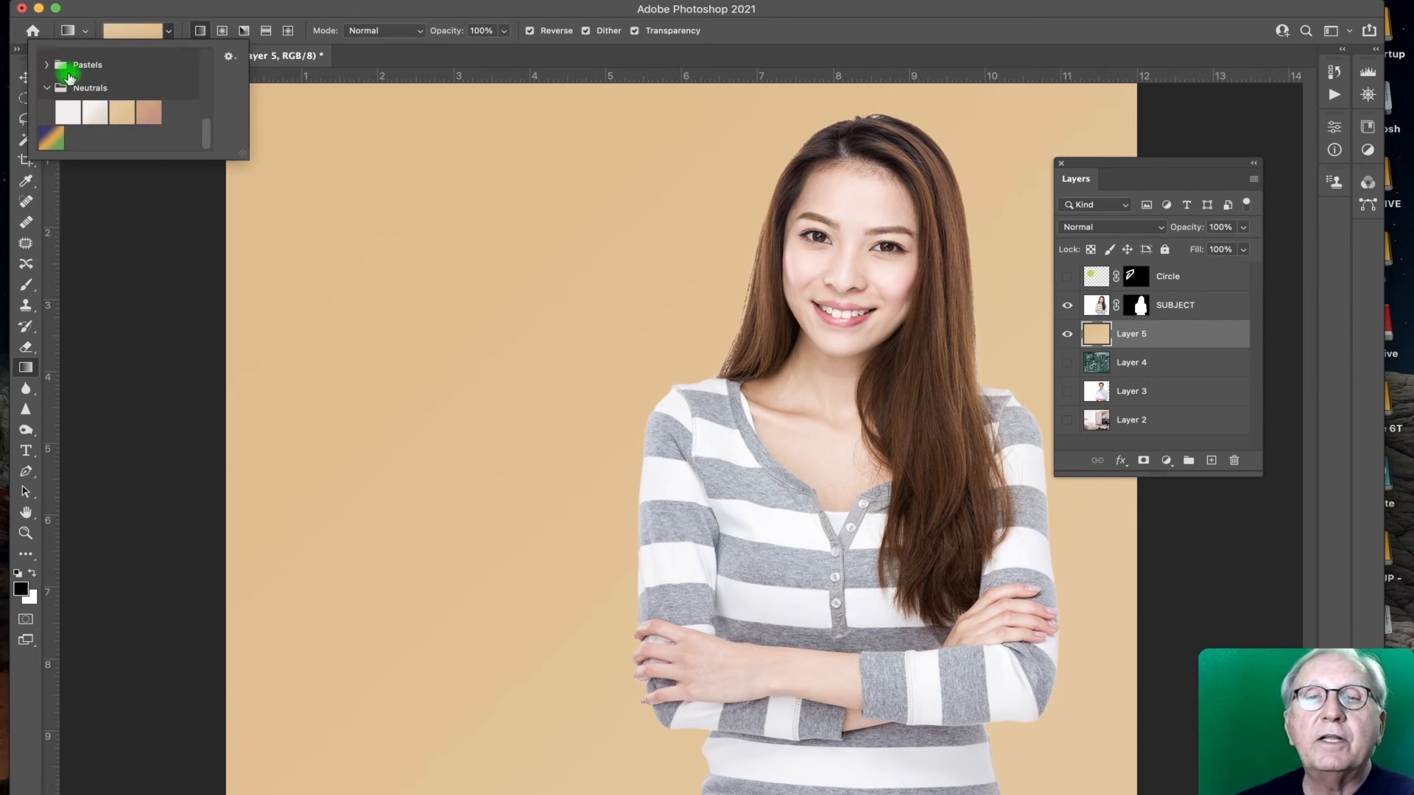
click(56, 65)
click(48, 66)
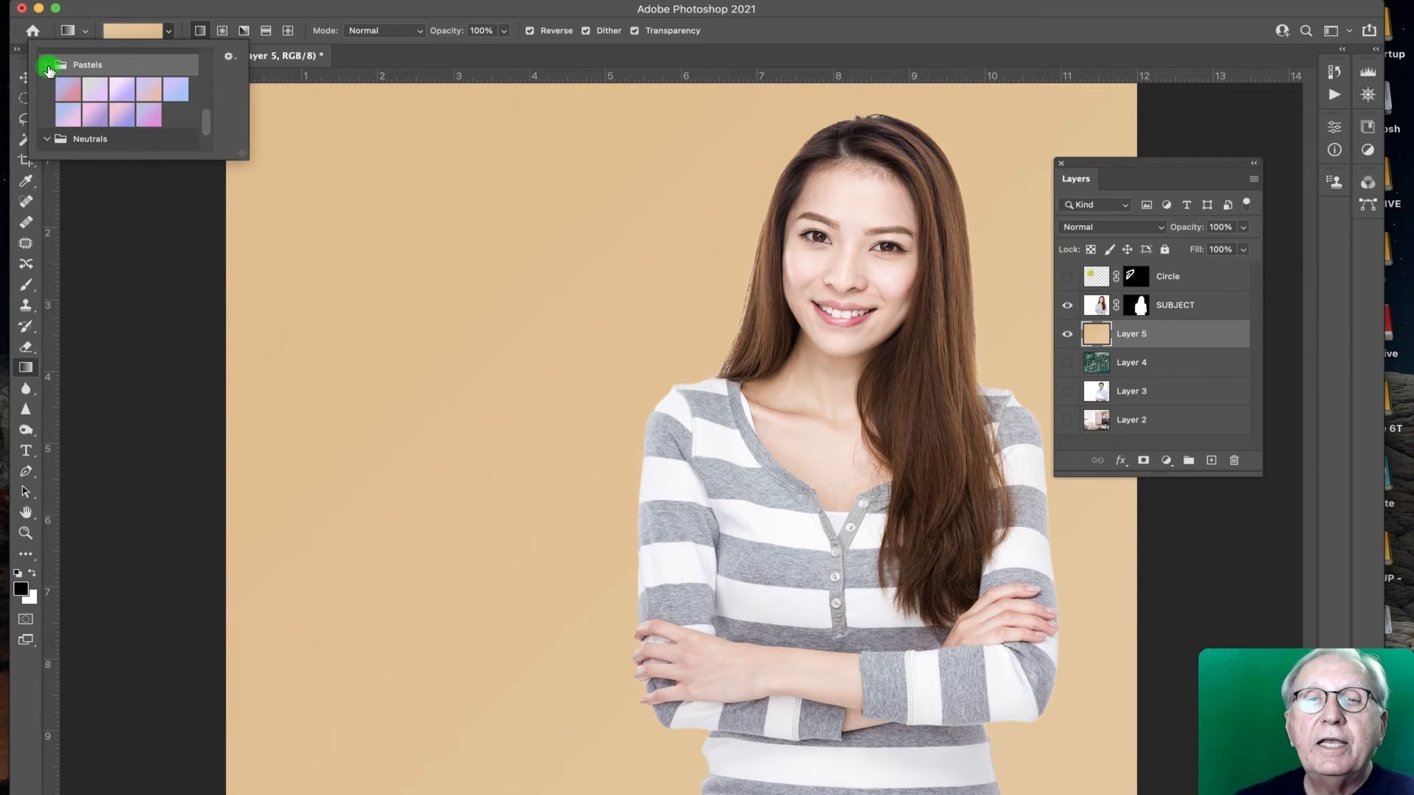
click(122, 111)
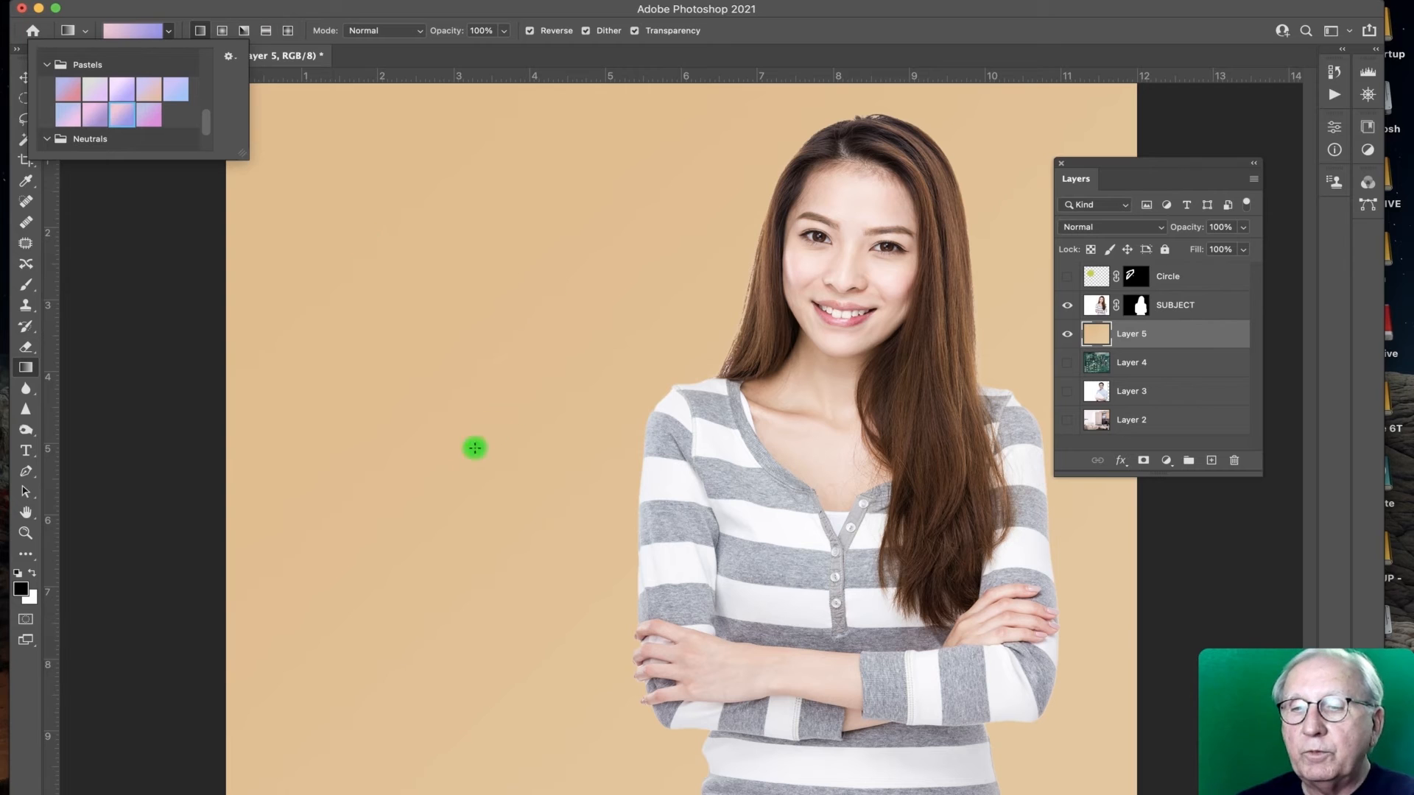
drag(798, 499, 1136, 279)
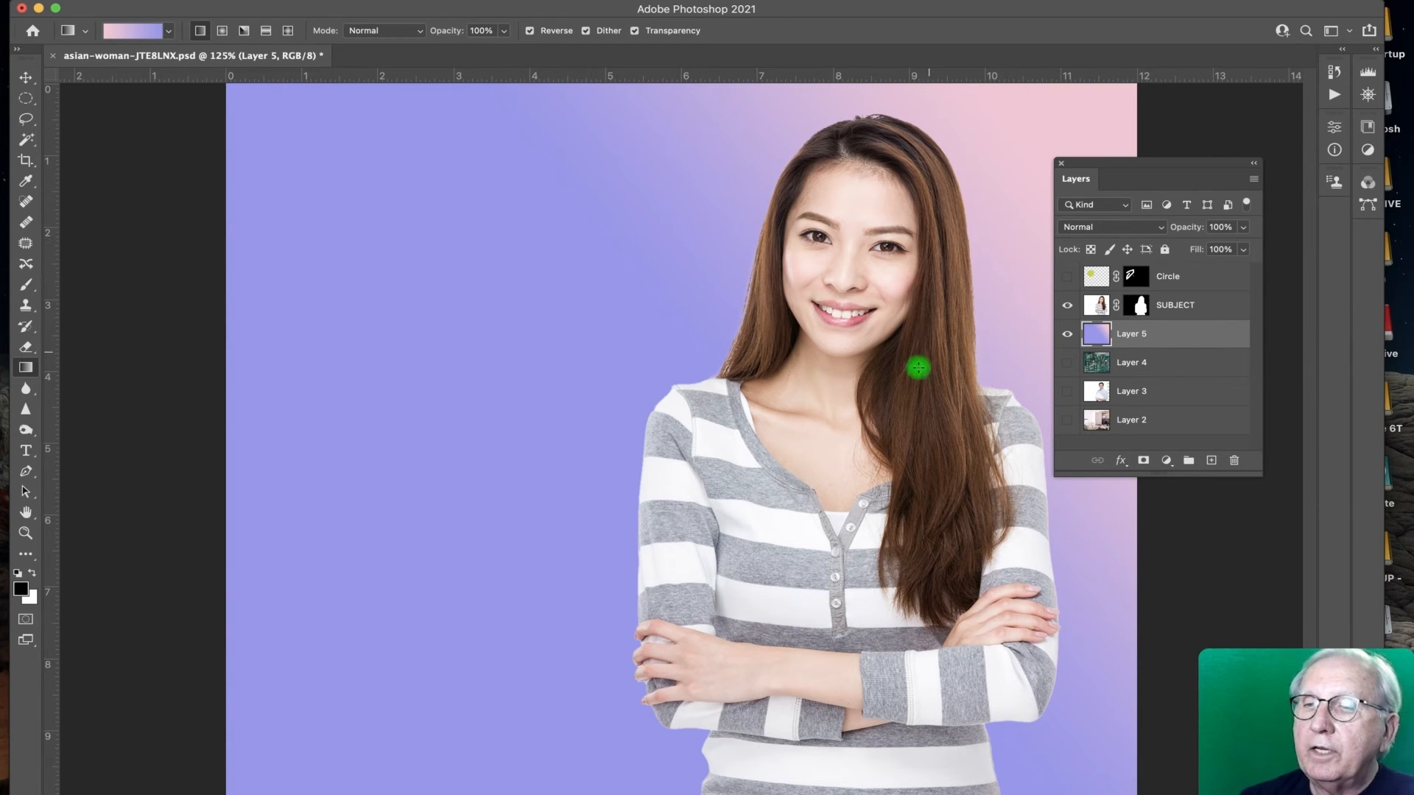
drag(845, 491, 396, 183)
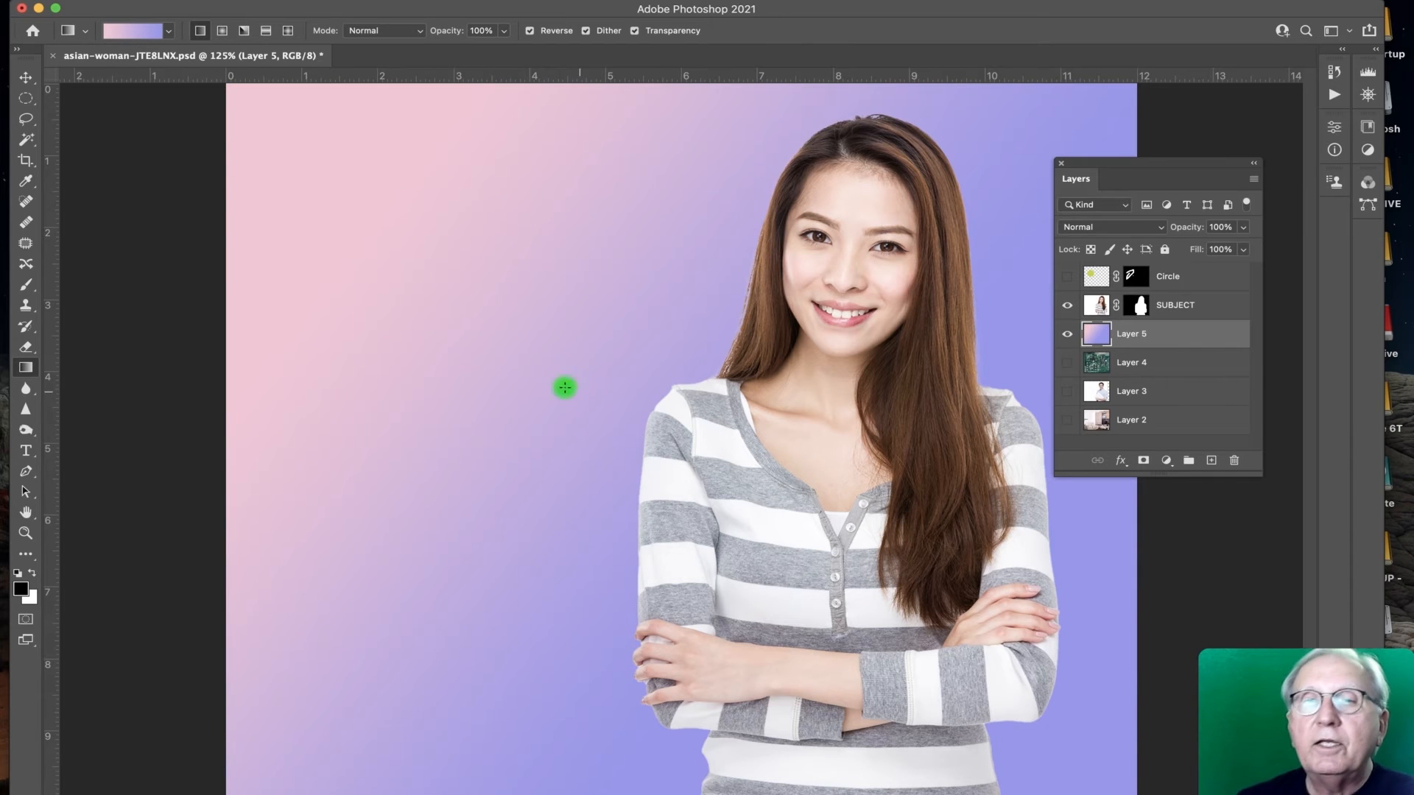
Step: Try a radial version of the pink-to-purple gradient on Layer 5, starting behind the woman
click(220, 31)
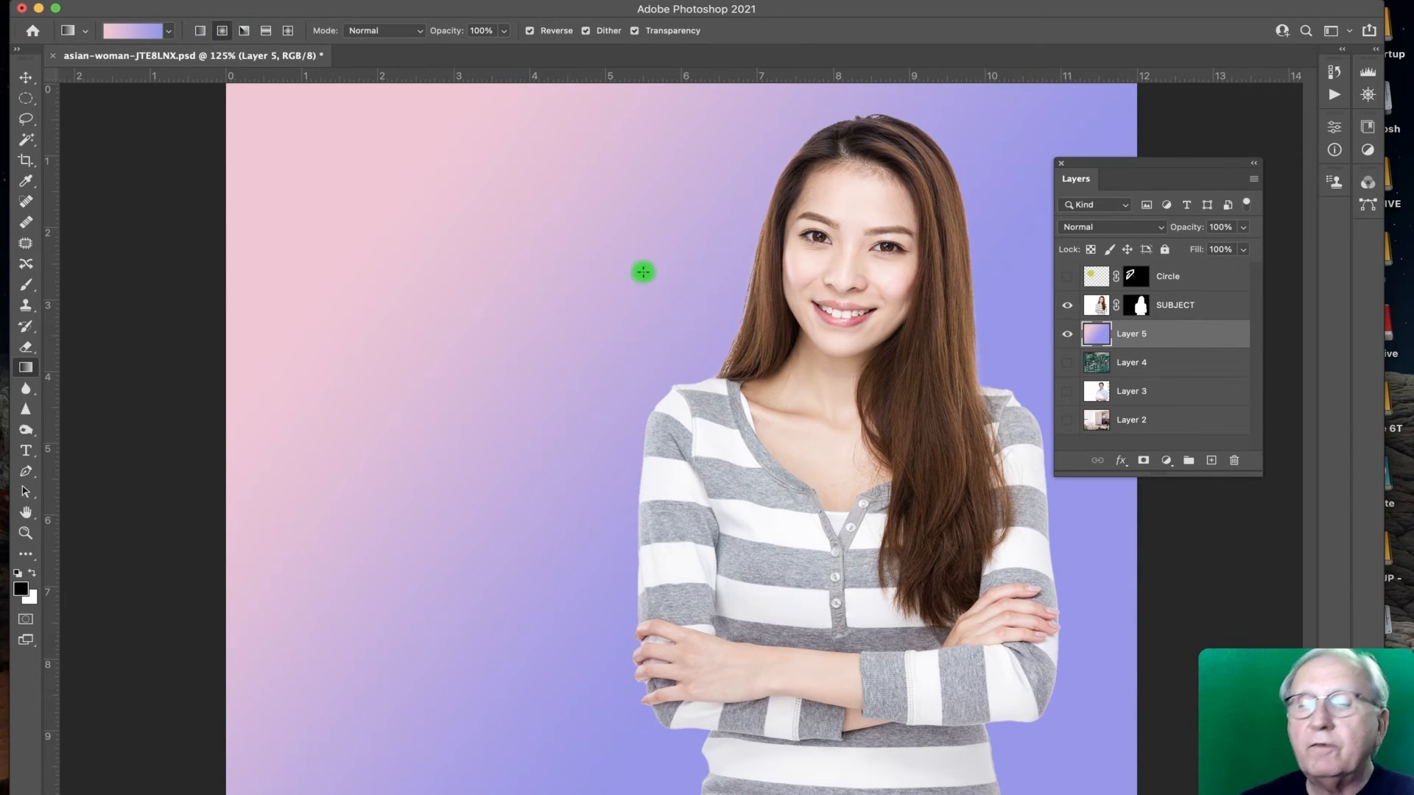
drag(825, 465, 364, 212)
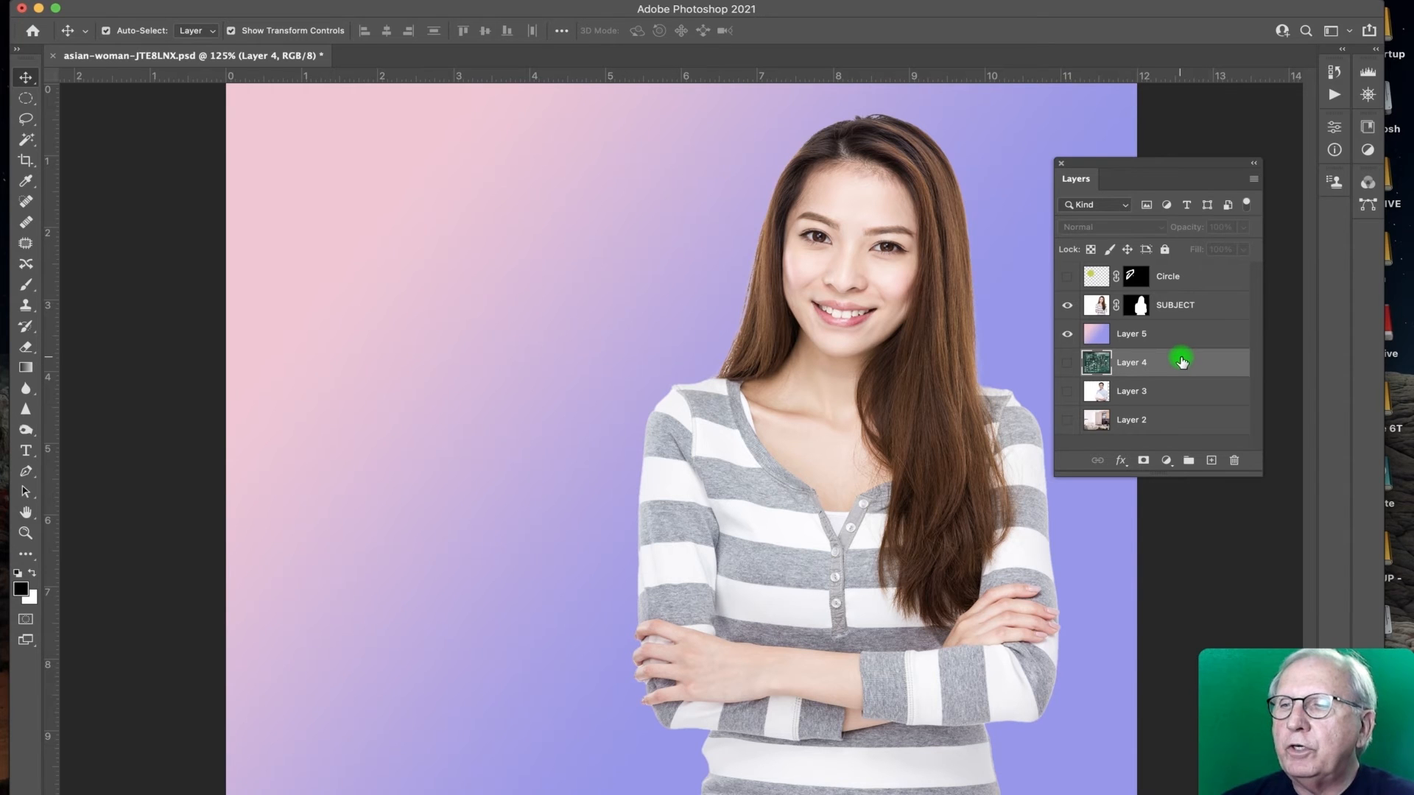
Step: Show the circuit-board Layer 4 behind the woman and hide the gradient Layer 5
click(1067, 362)
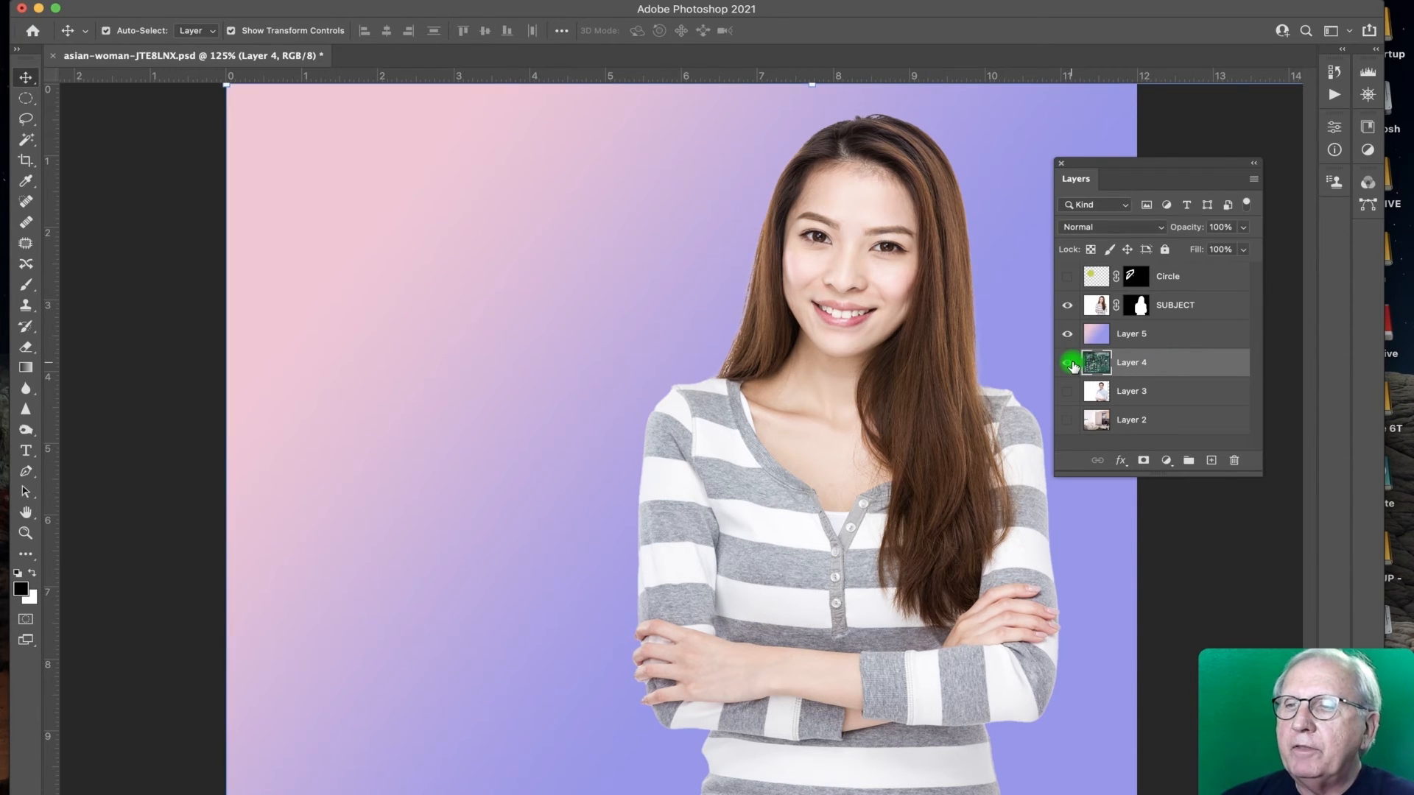
click(1068, 335)
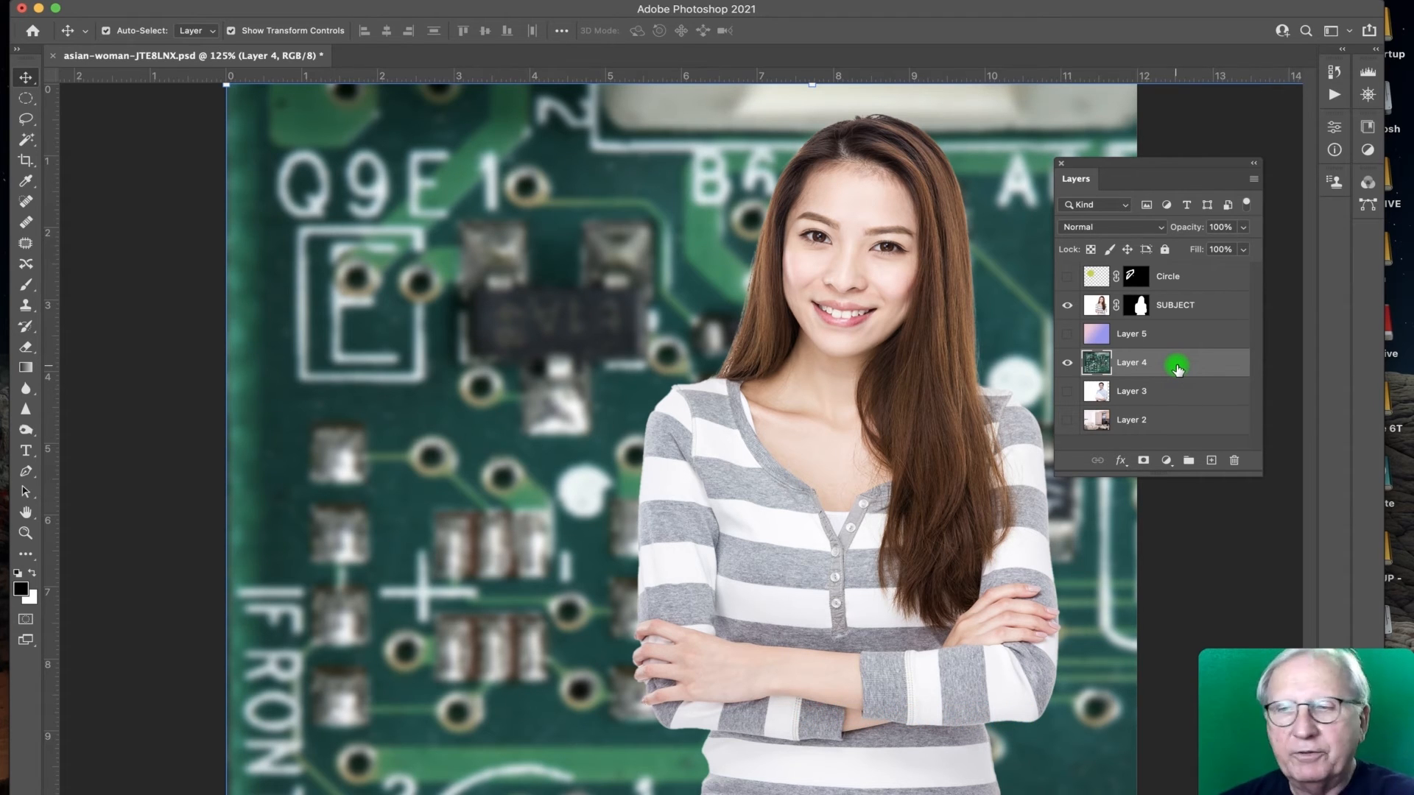
Step: Create a new group from the SUBJECT layer, named Group 1, with Pass Through mode and 100% opacity
click(1203, 308)
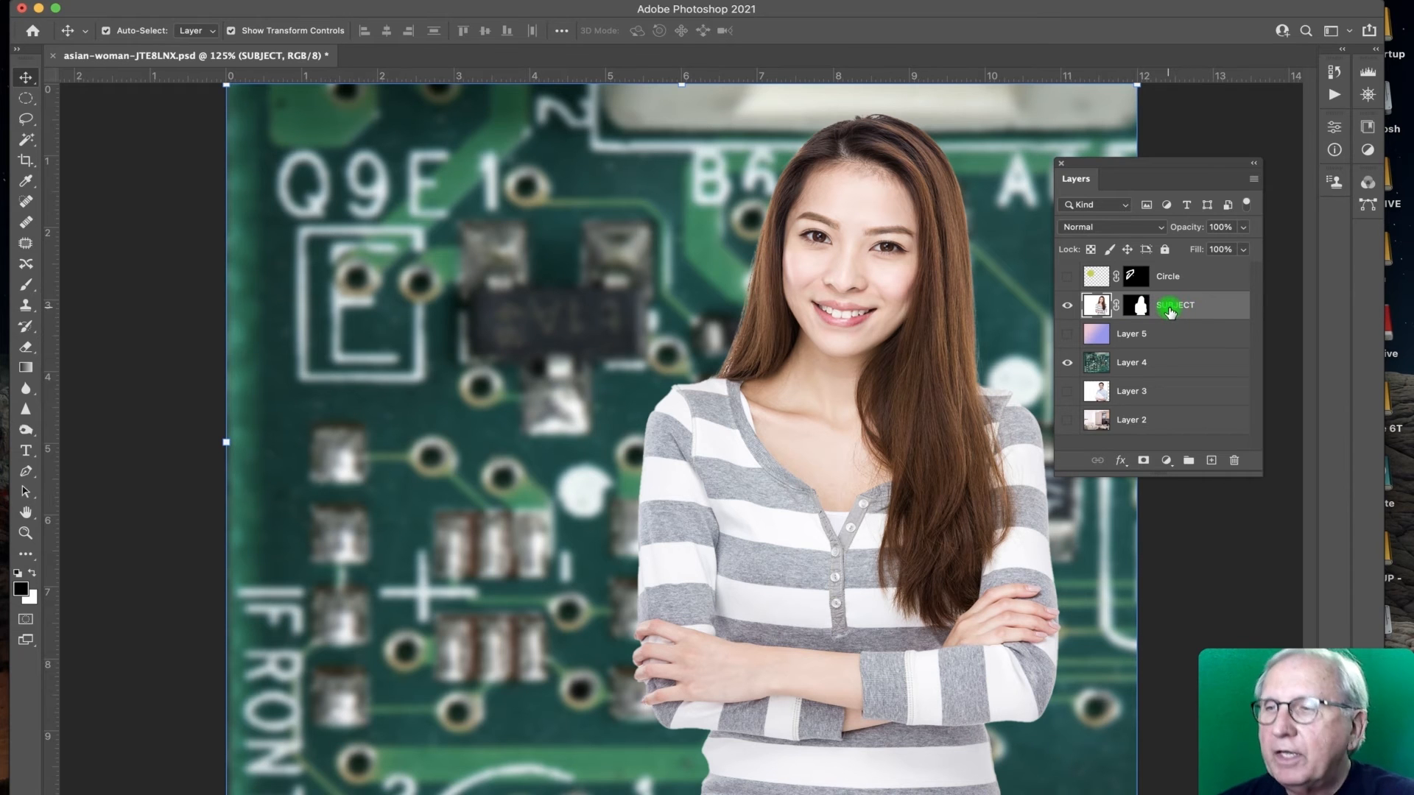
click(1253, 179)
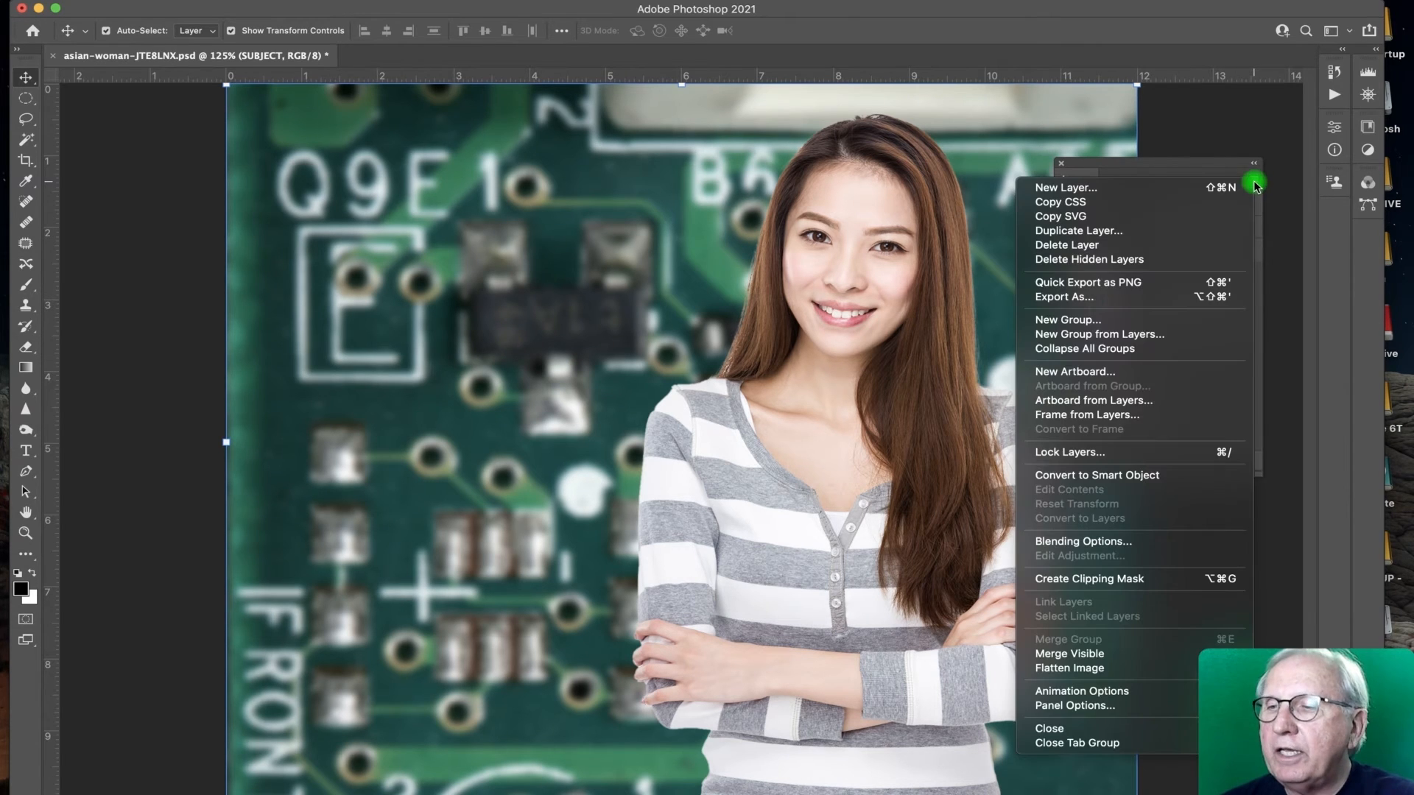
click(1174, 334)
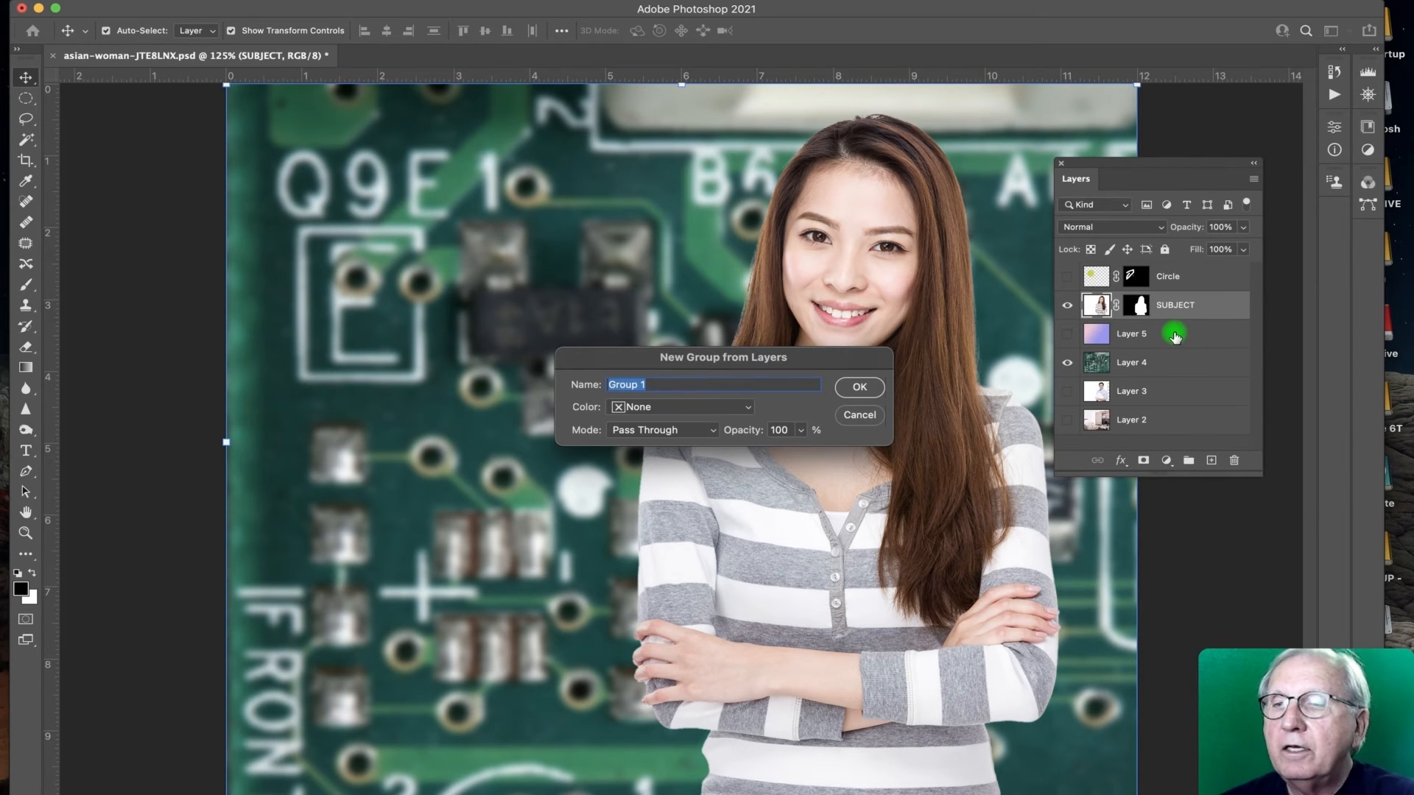
click(856, 387)
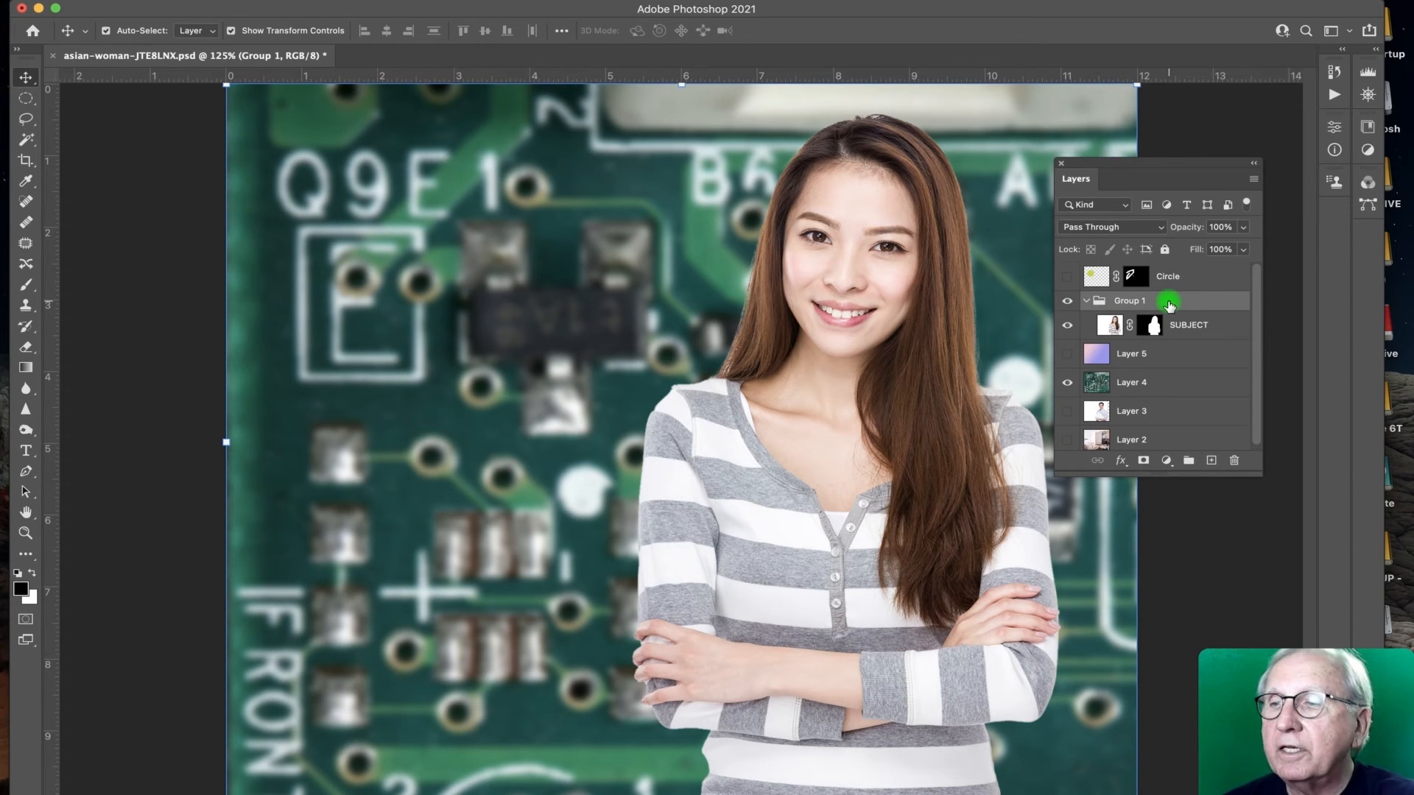
Step: Add a layer mask to Group 1 and fill the entire mask with black
click(1142, 462)
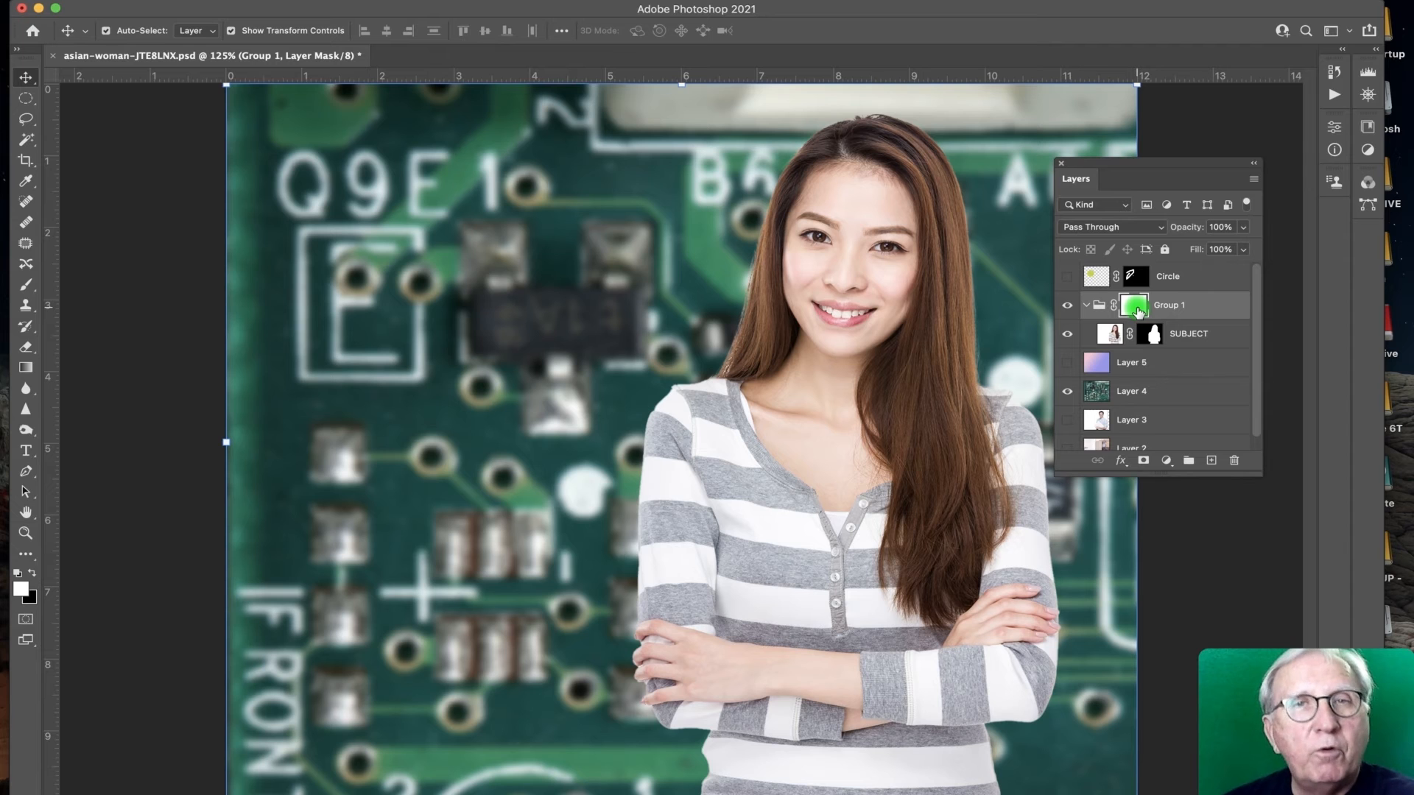
key(g)
key(super+a)
key(BackSpace)
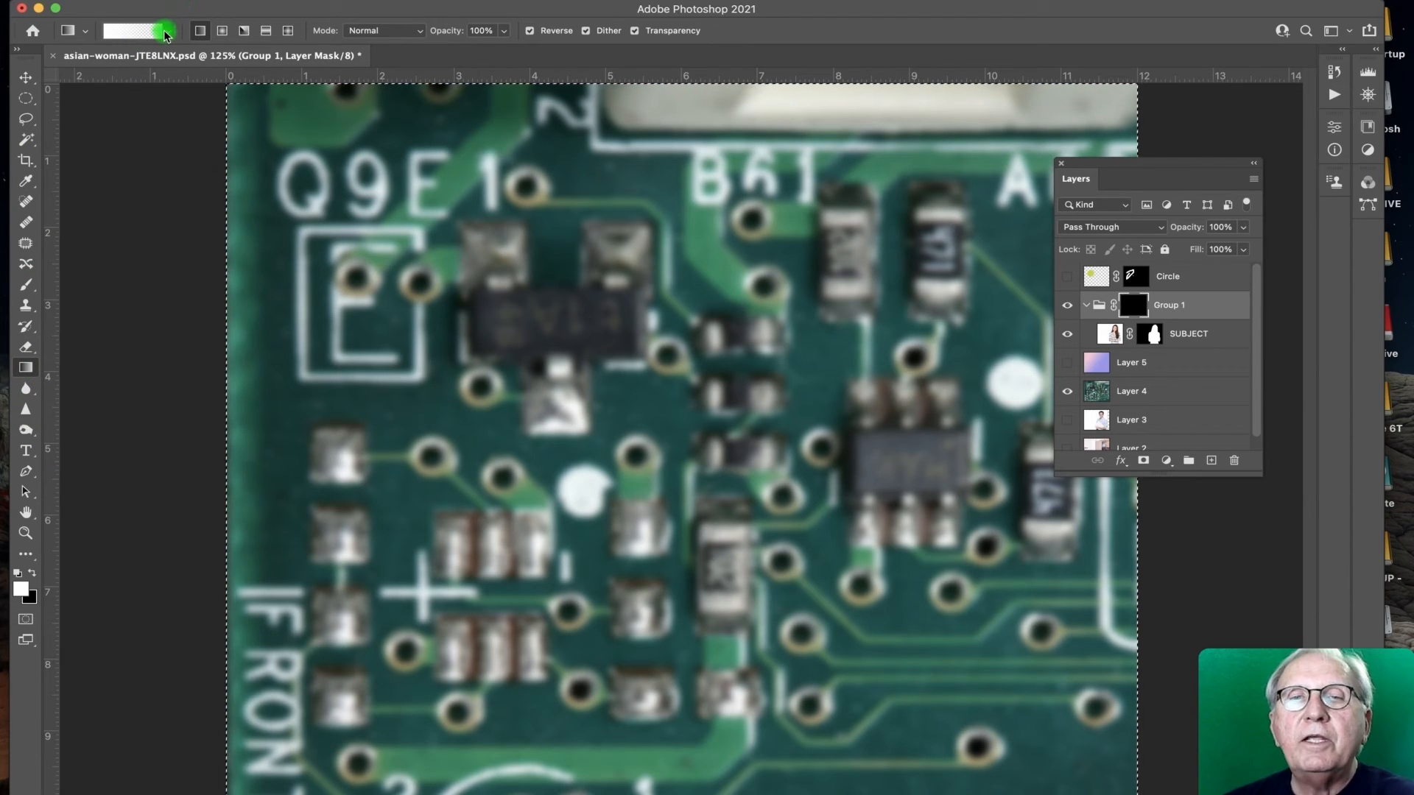
Step: Apply a vertical white-to-transparent linear gradient to the Group 1 mask so the woman fades out toward her waist
click(165, 30)
click(96, 92)
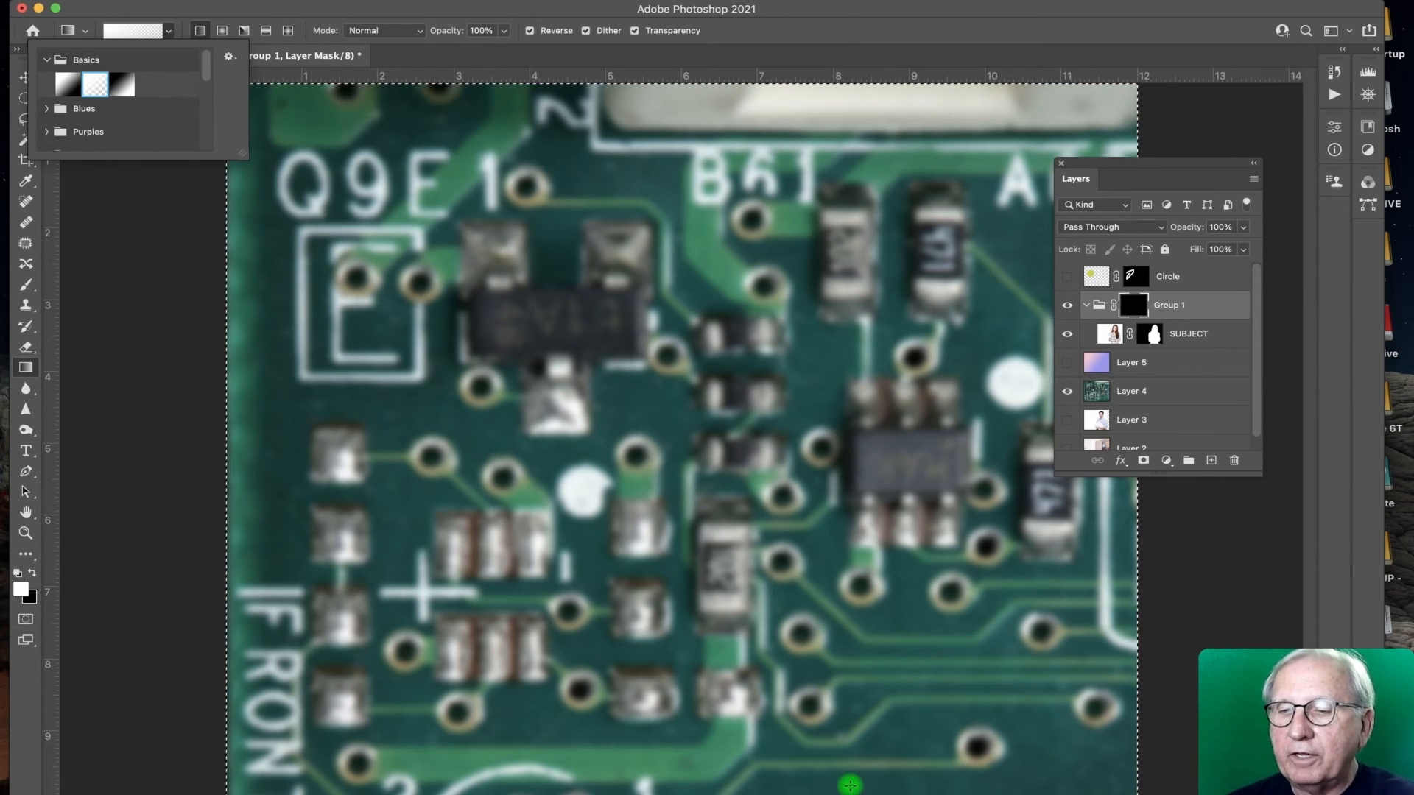
drag(859, 685, 869, 100)
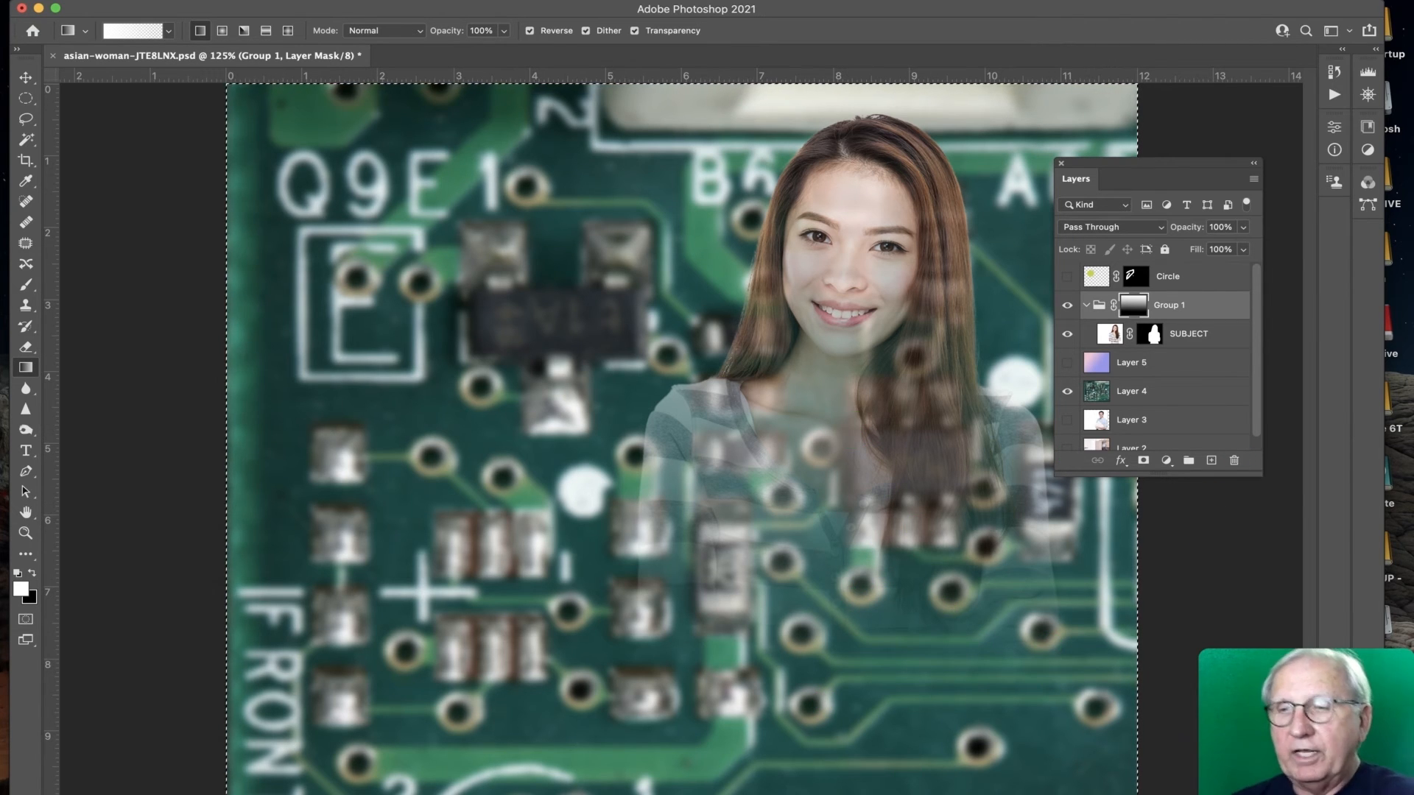
Step: Move the SUBJECT layer out of Group 1 and delete the empty group with its mask
key(v)
click(1182, 335)
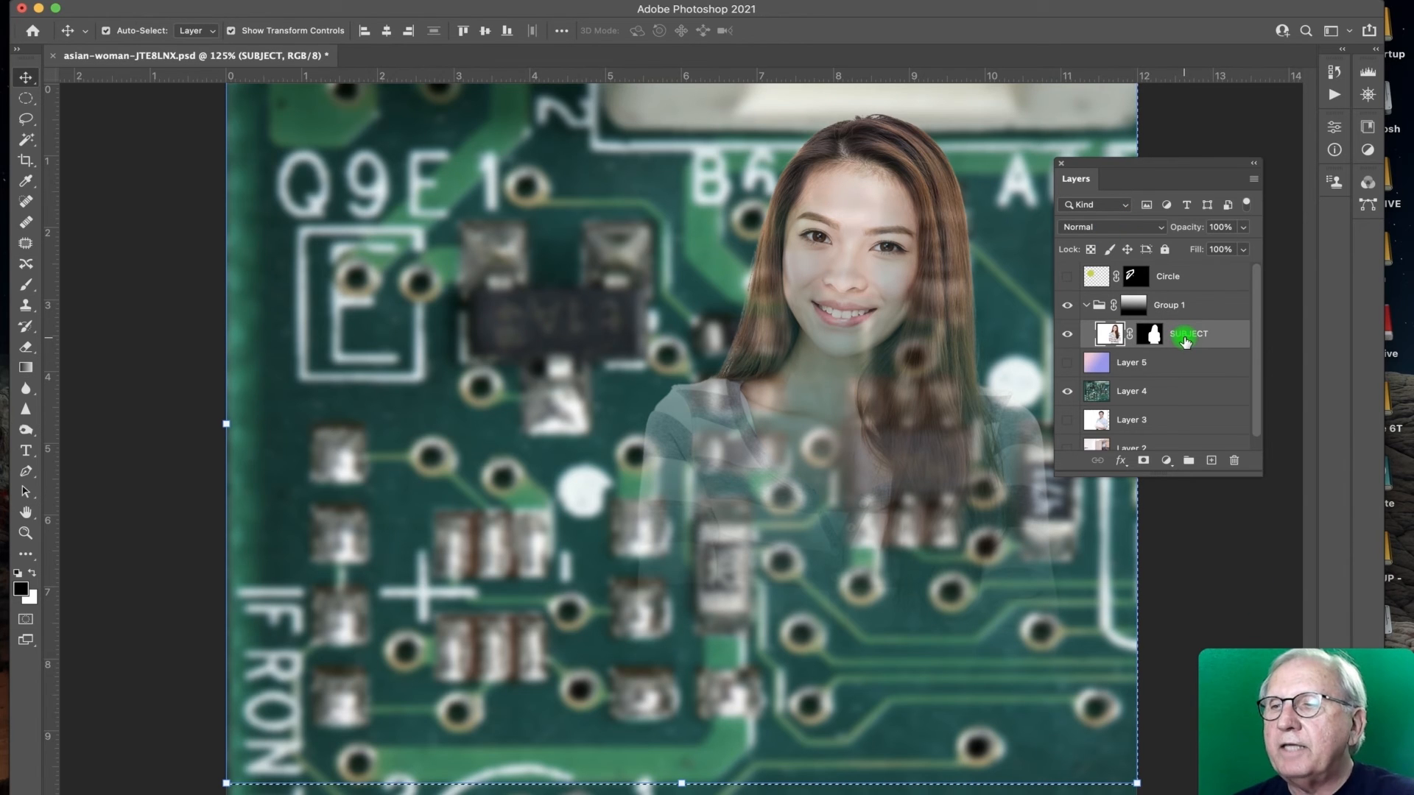
drag(1178, 333, 1218, 355)
drag(1240, 468, 1240, 467)
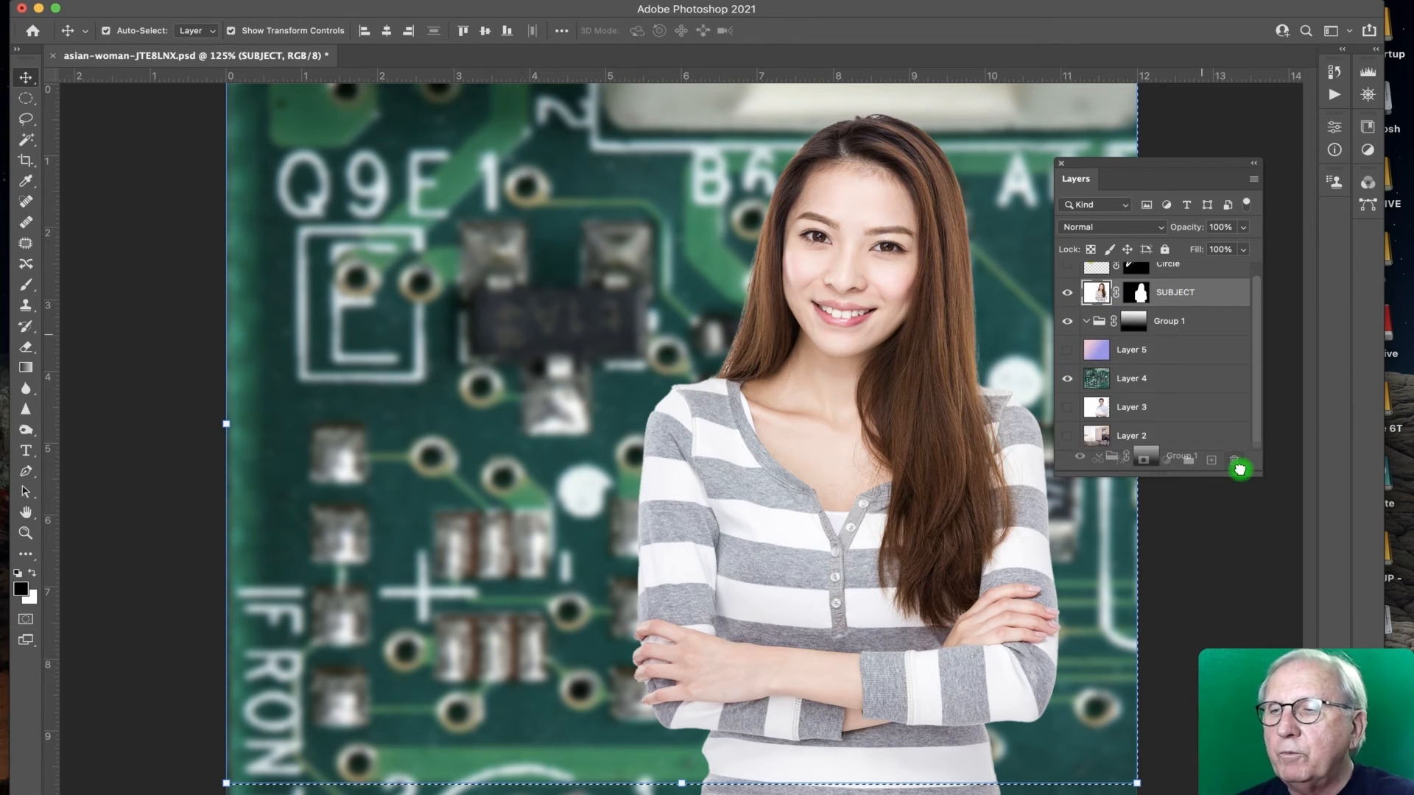
Step: Hide the circuit-board Layer 4 and delete the layer mask from the SUBJECT layer
click(1068, 363)
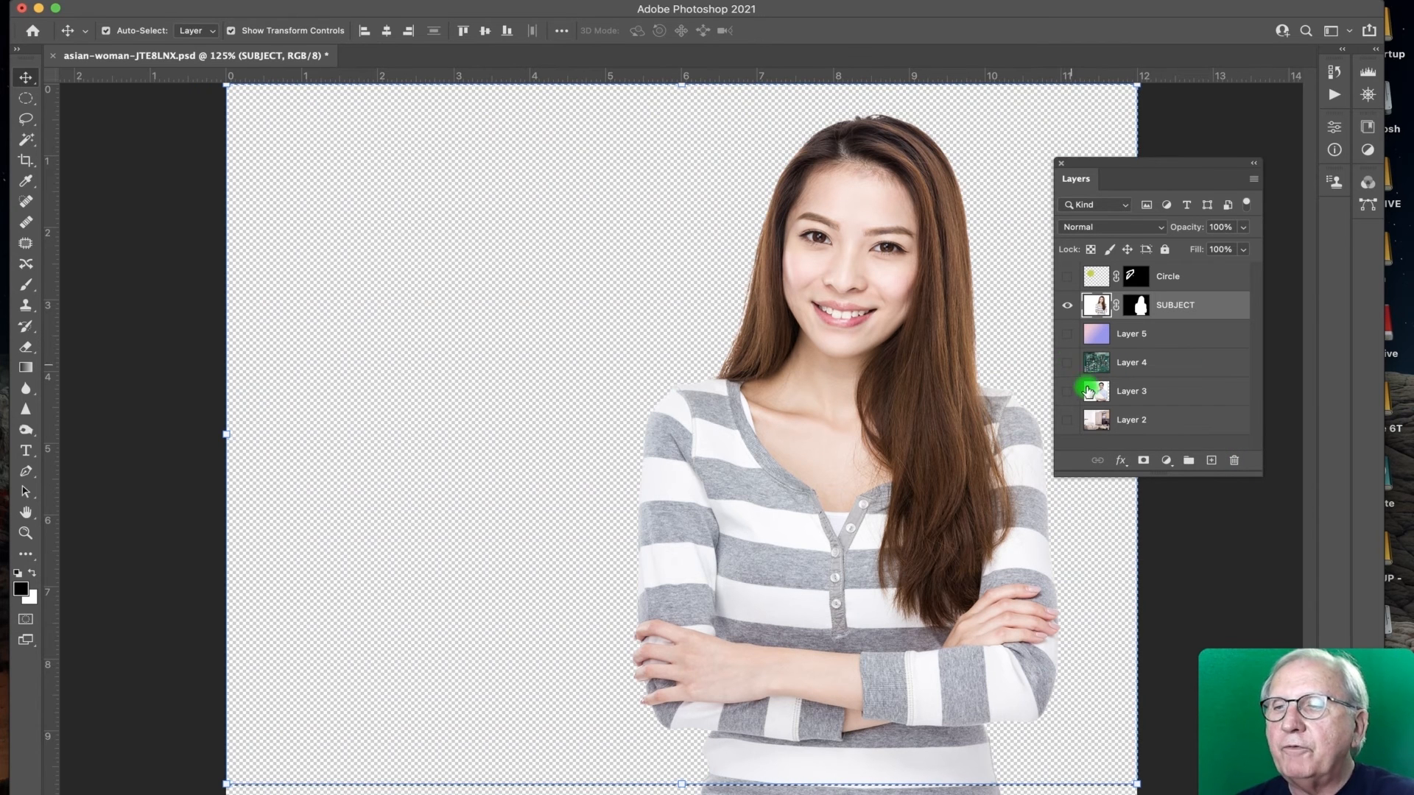
click(1136, 305)
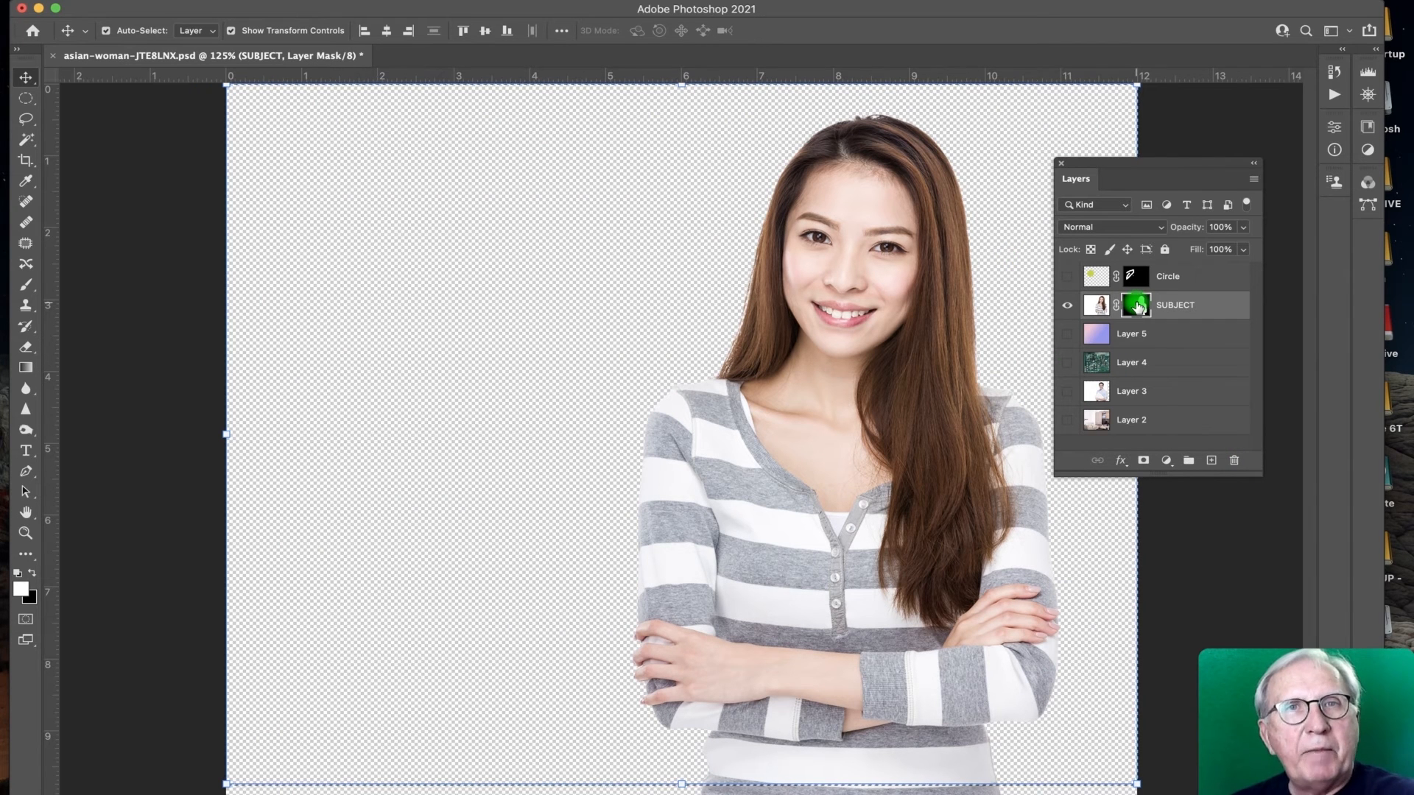
drag(1138, 309, 1237, 461)
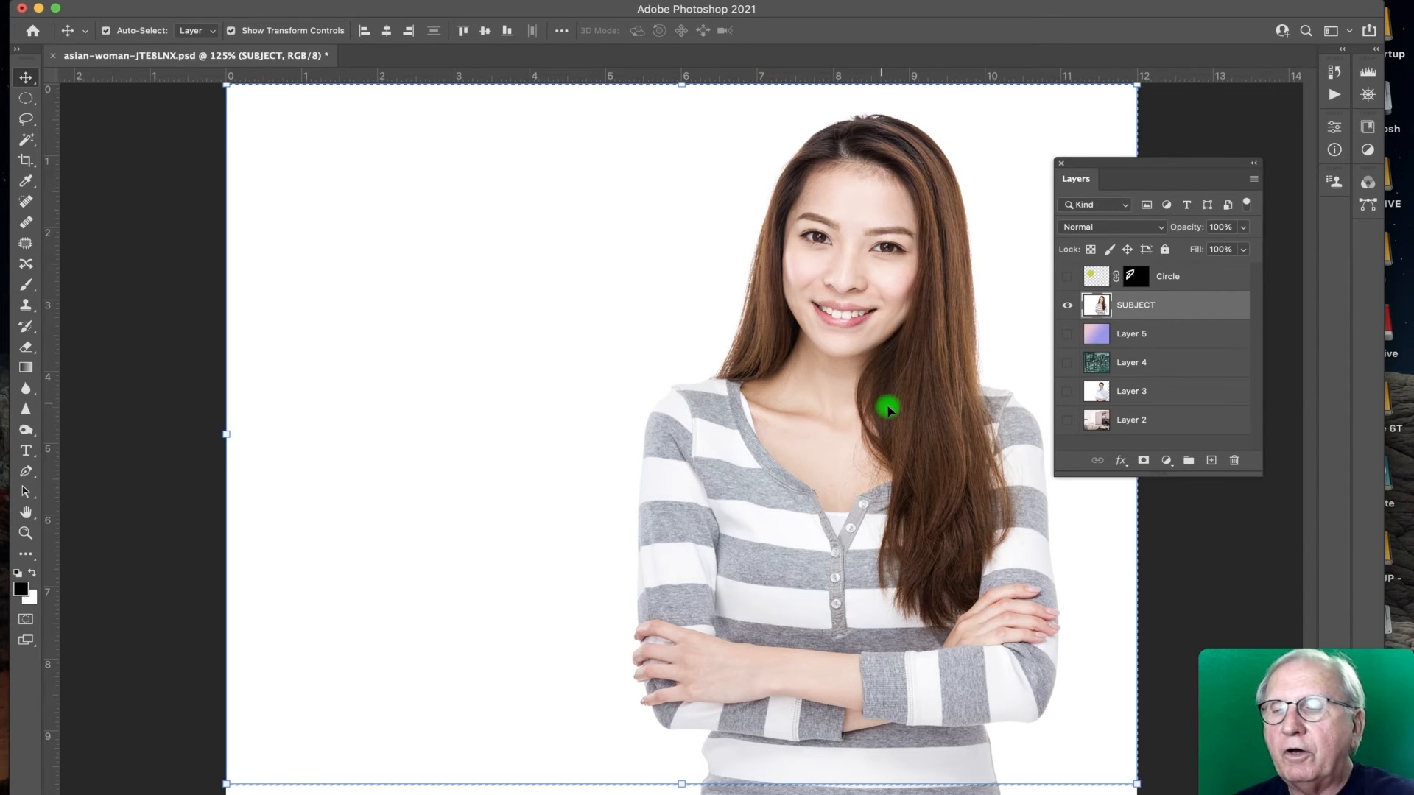
Step: Mask the SUBJECT layer to a nearly circular elliptical selection around the woman's head and shoulders, and show the gradient Layer 5
key(m)
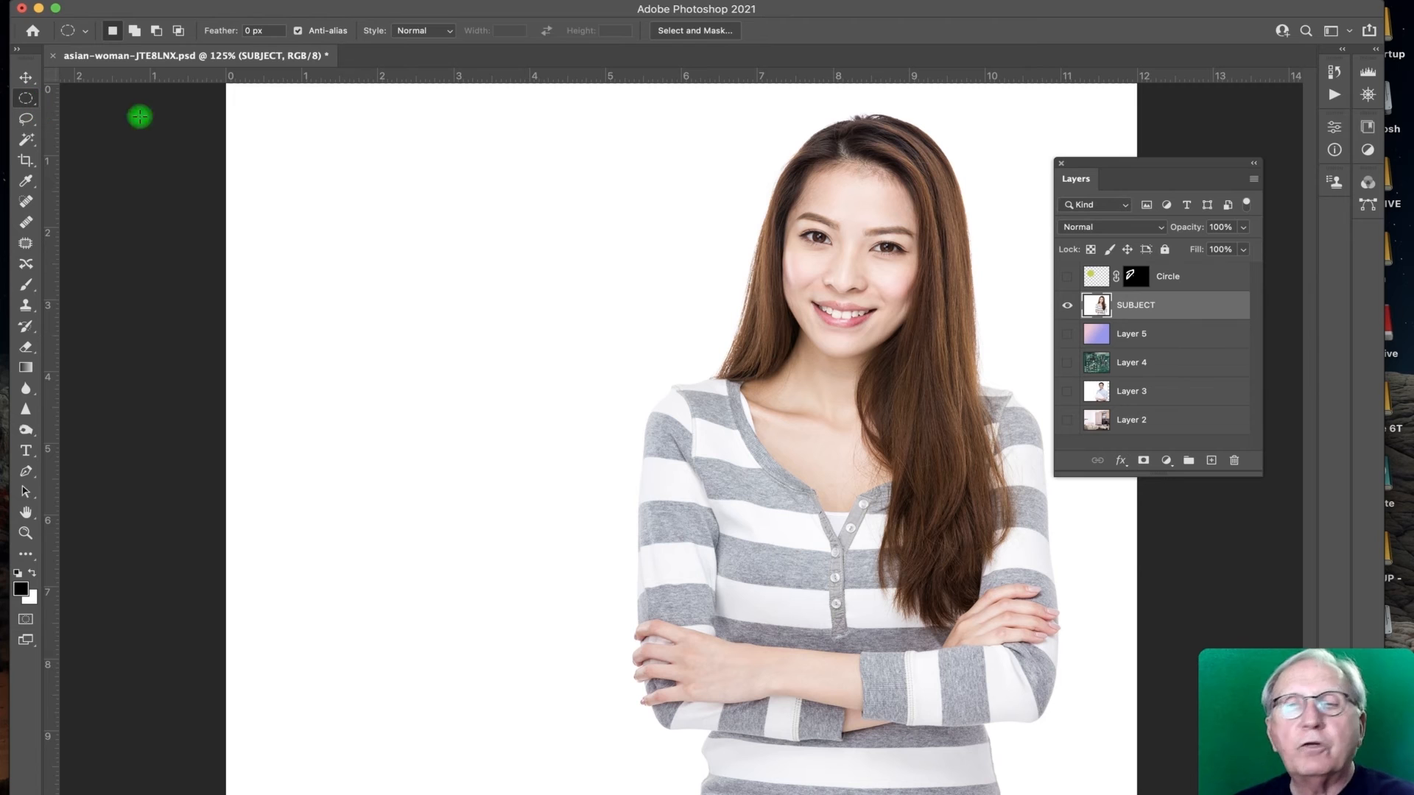
drag(839, 285, 1061, 461)
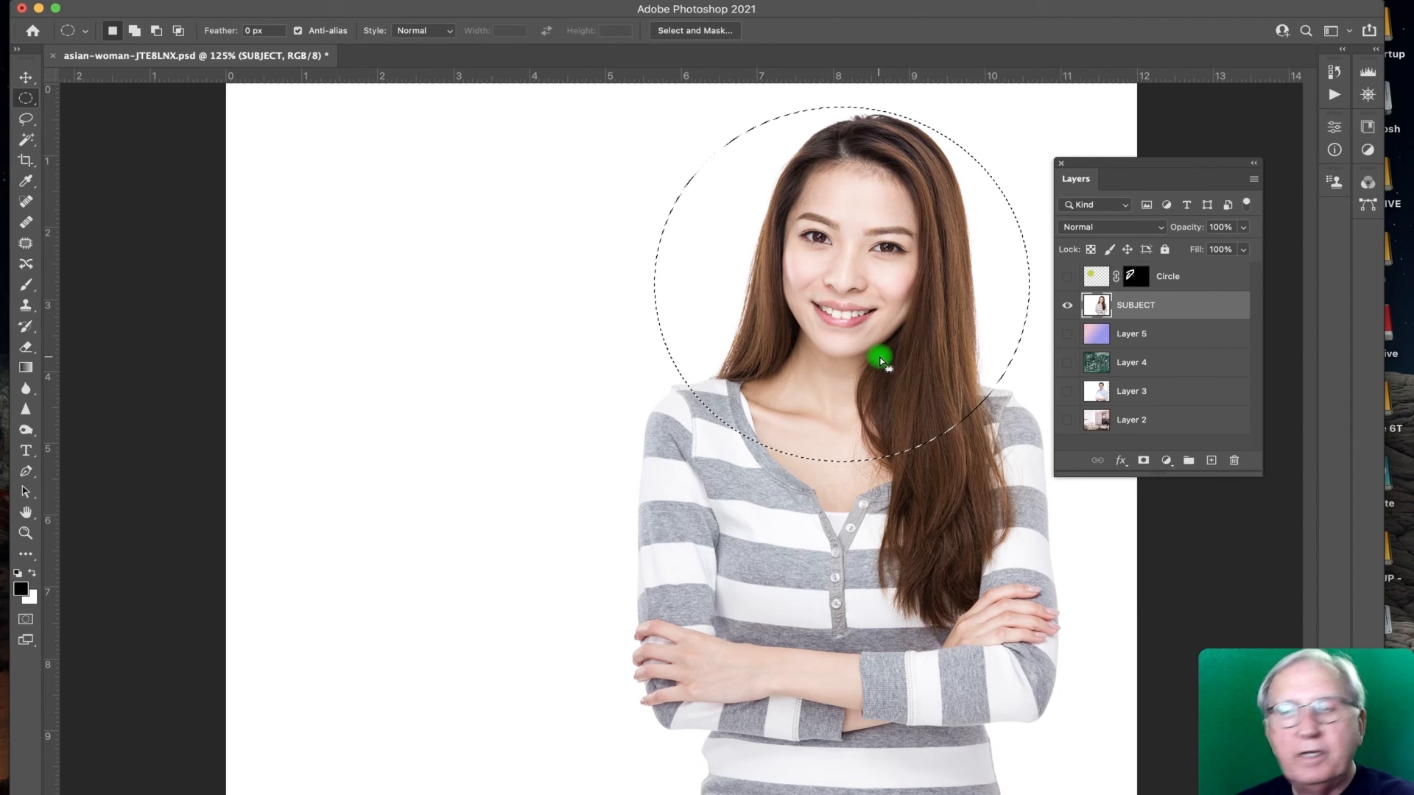
click(1145, 461)
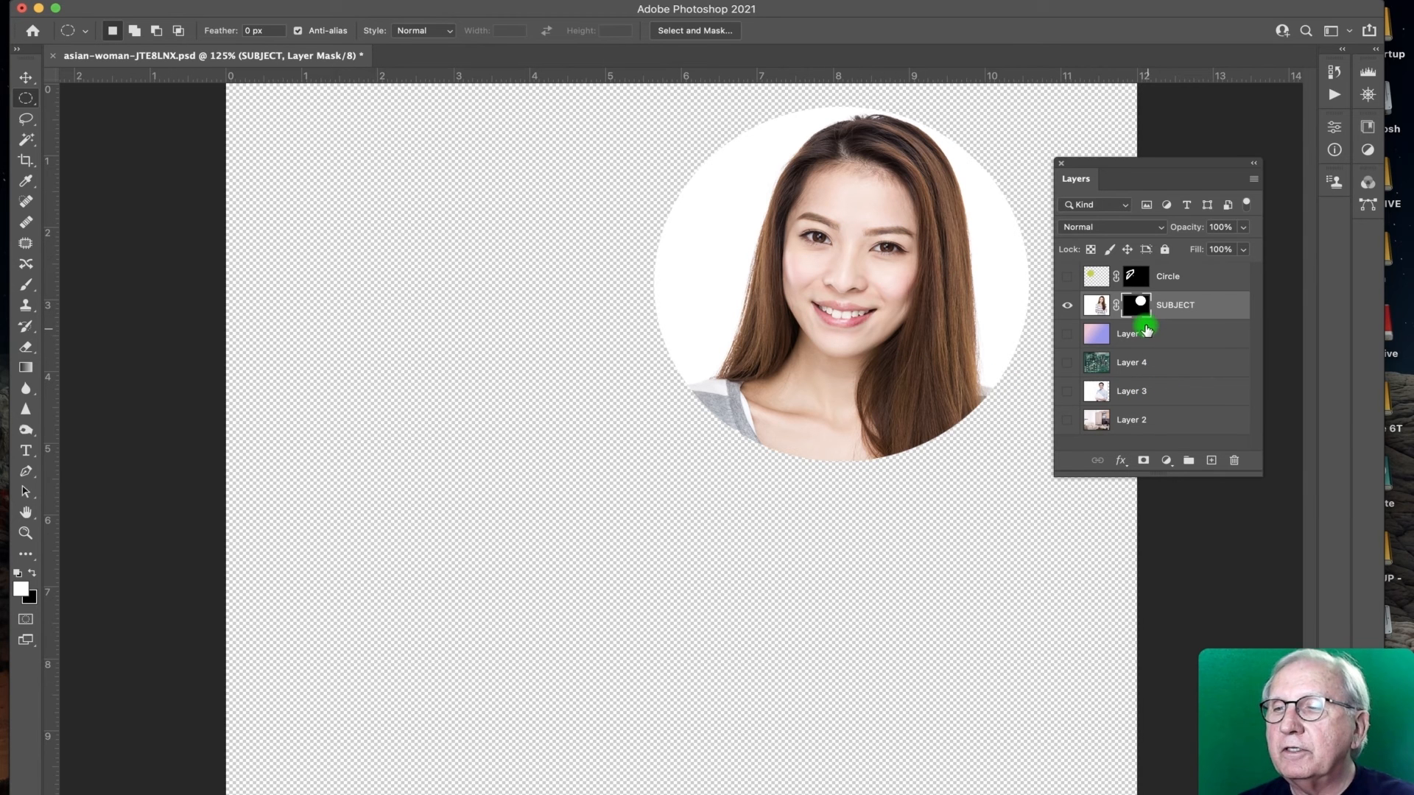
click(1067, 335)
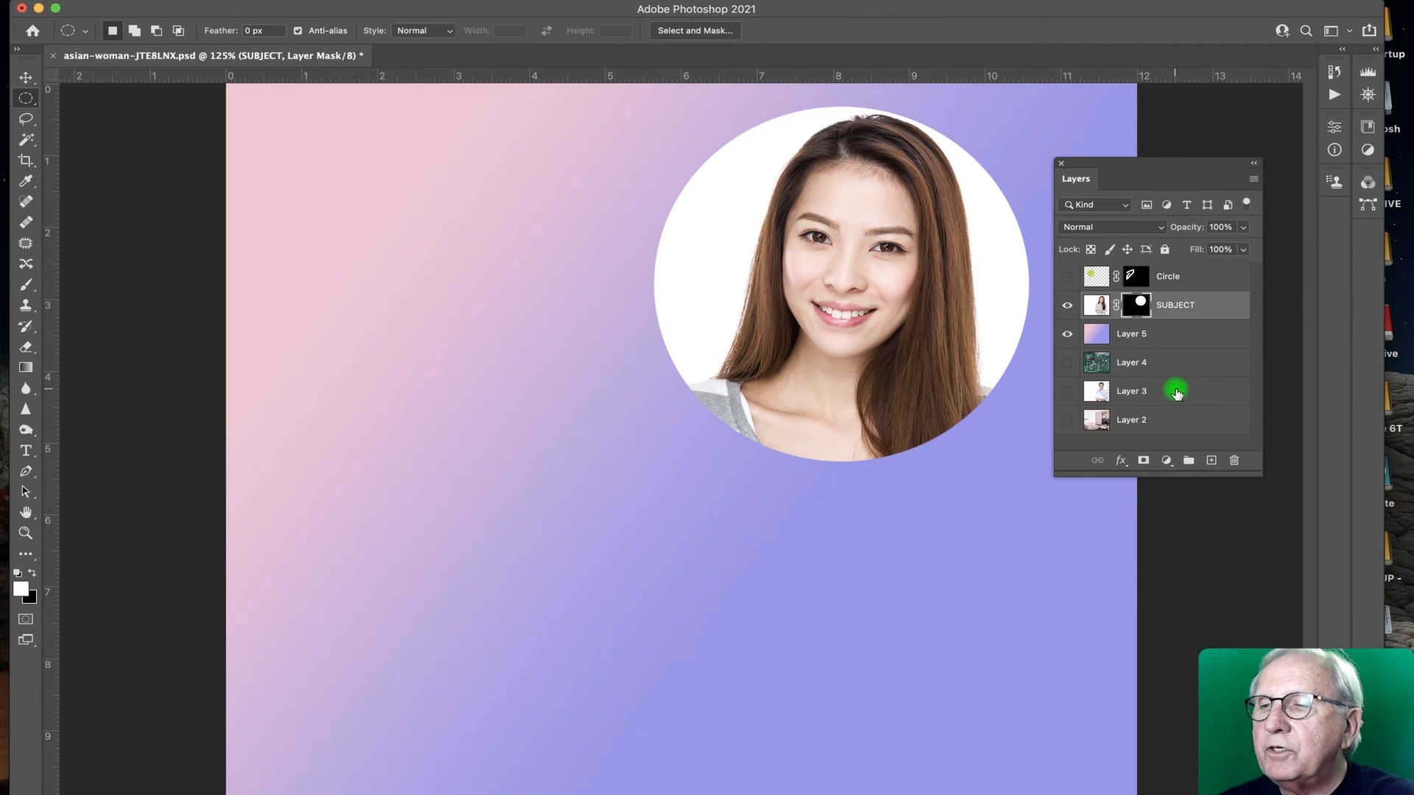
Step: Move Layer 3 with the man's photo directly above the SUBJECT layer and make it visible
drag(1176, 392, 1175, 297)
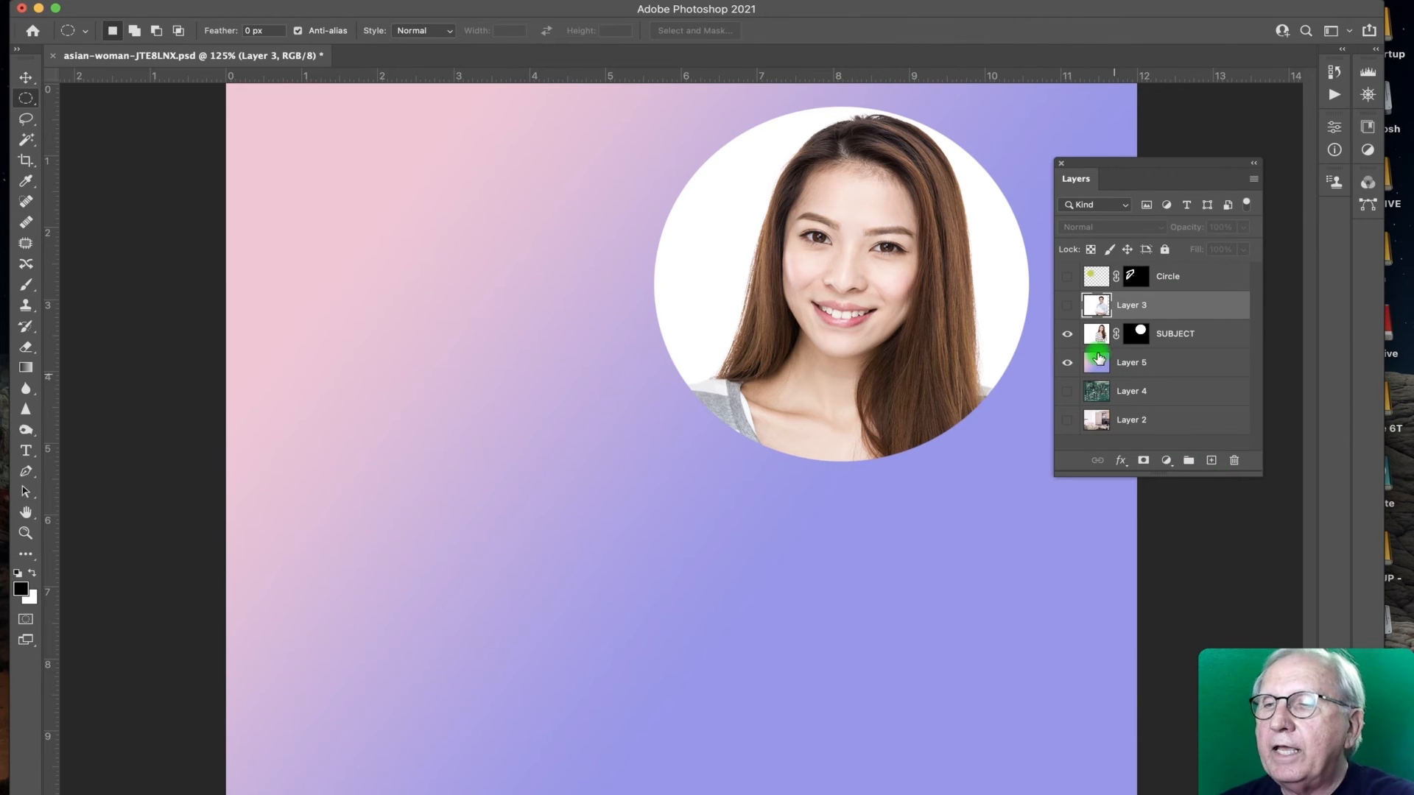
click(1069, 305)
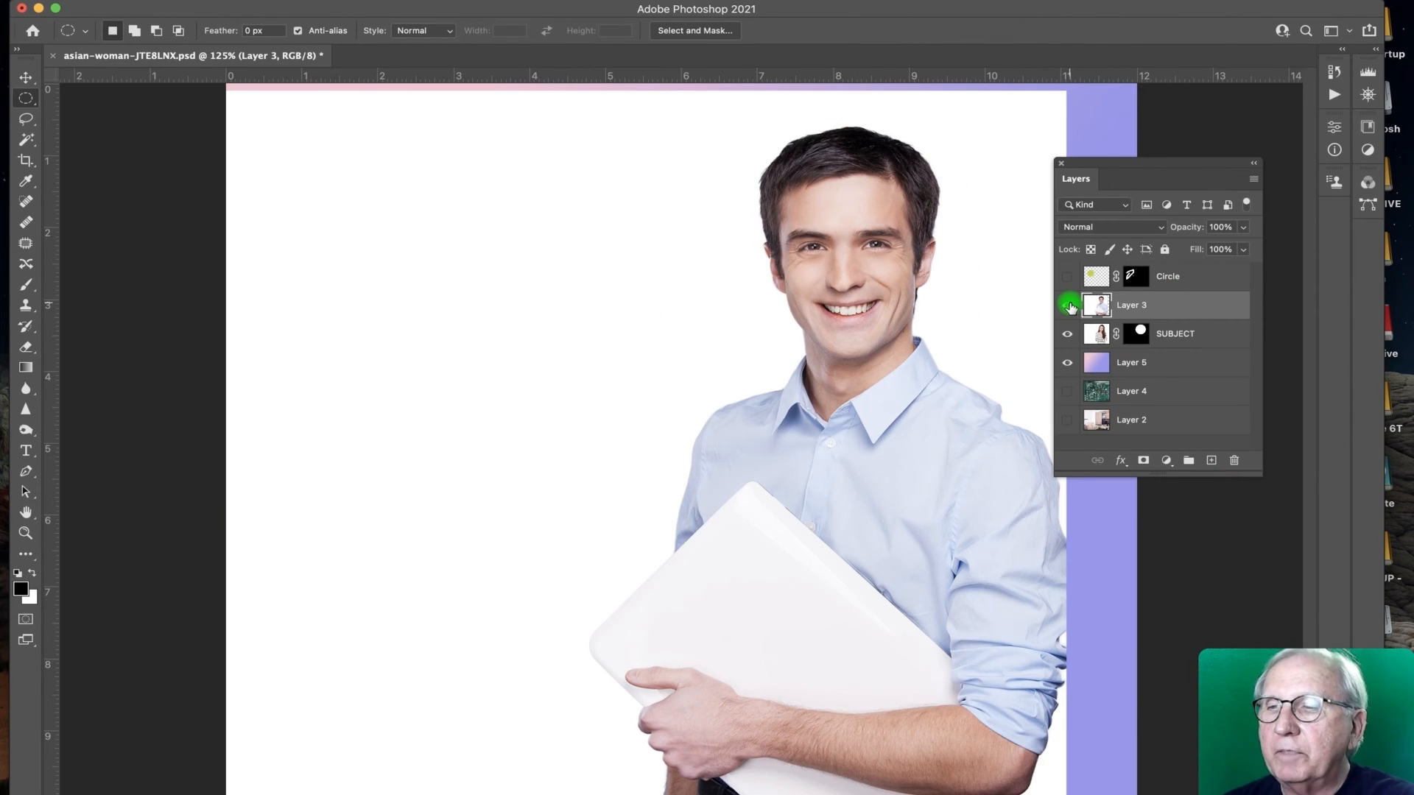
Step: Copy the SUBJECT layer's circular mask onto Layer 3 with the man's photo, hiding Layer 3 while copying and showing it again
click(1069, 306)
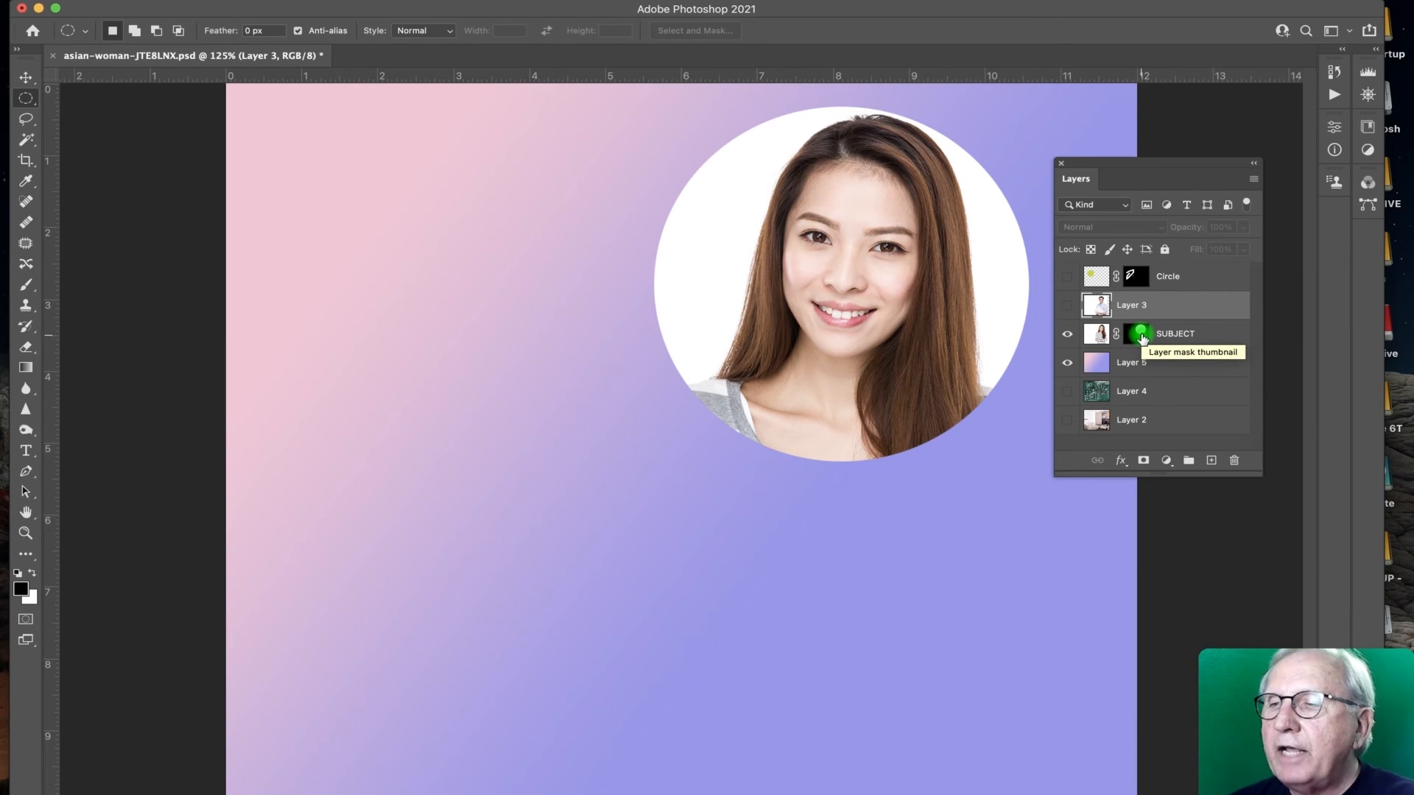
mouse_move(1142, 337)
mouse_down()
mouse_move(1146, 293)
mouse_move(1143, 312)
mouse_up()
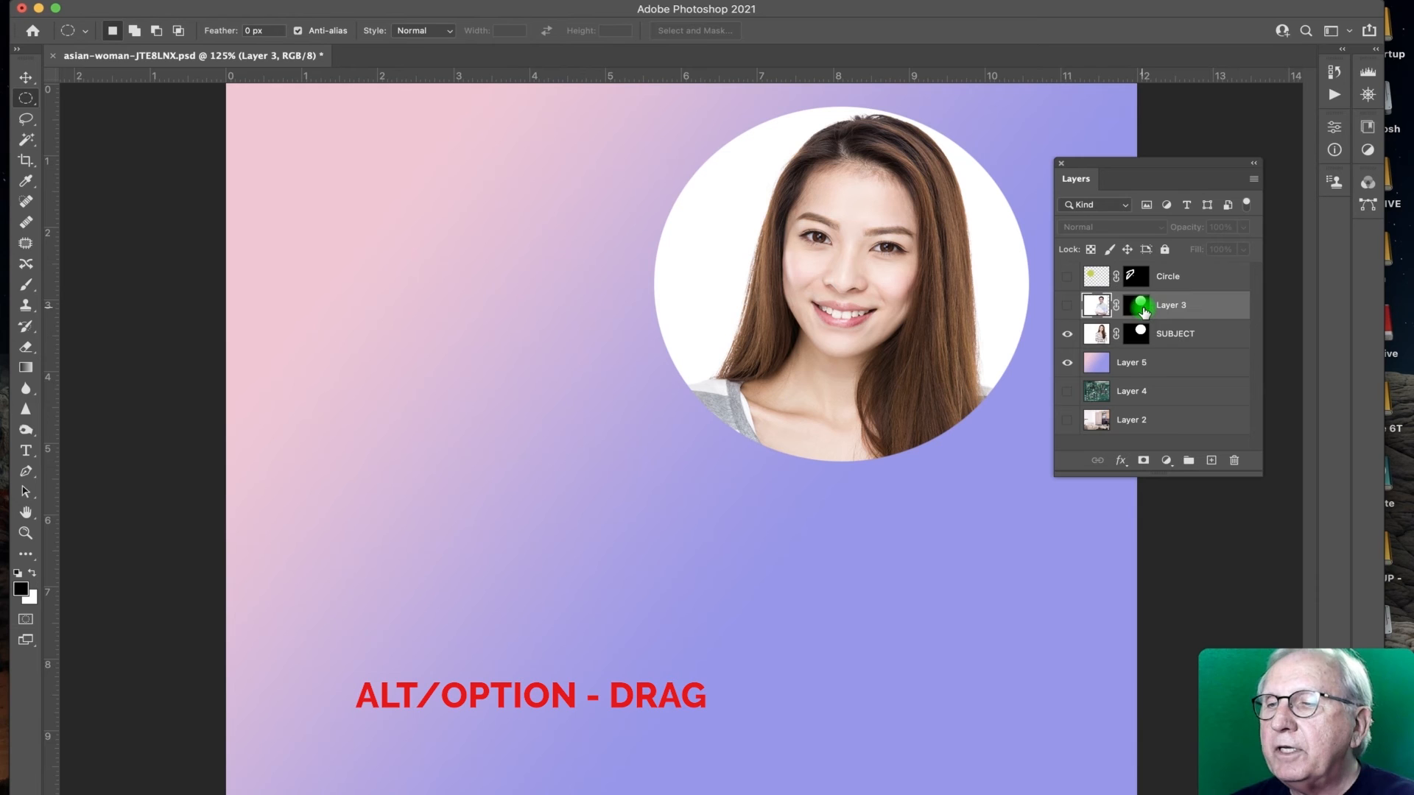
click(1068, 305)
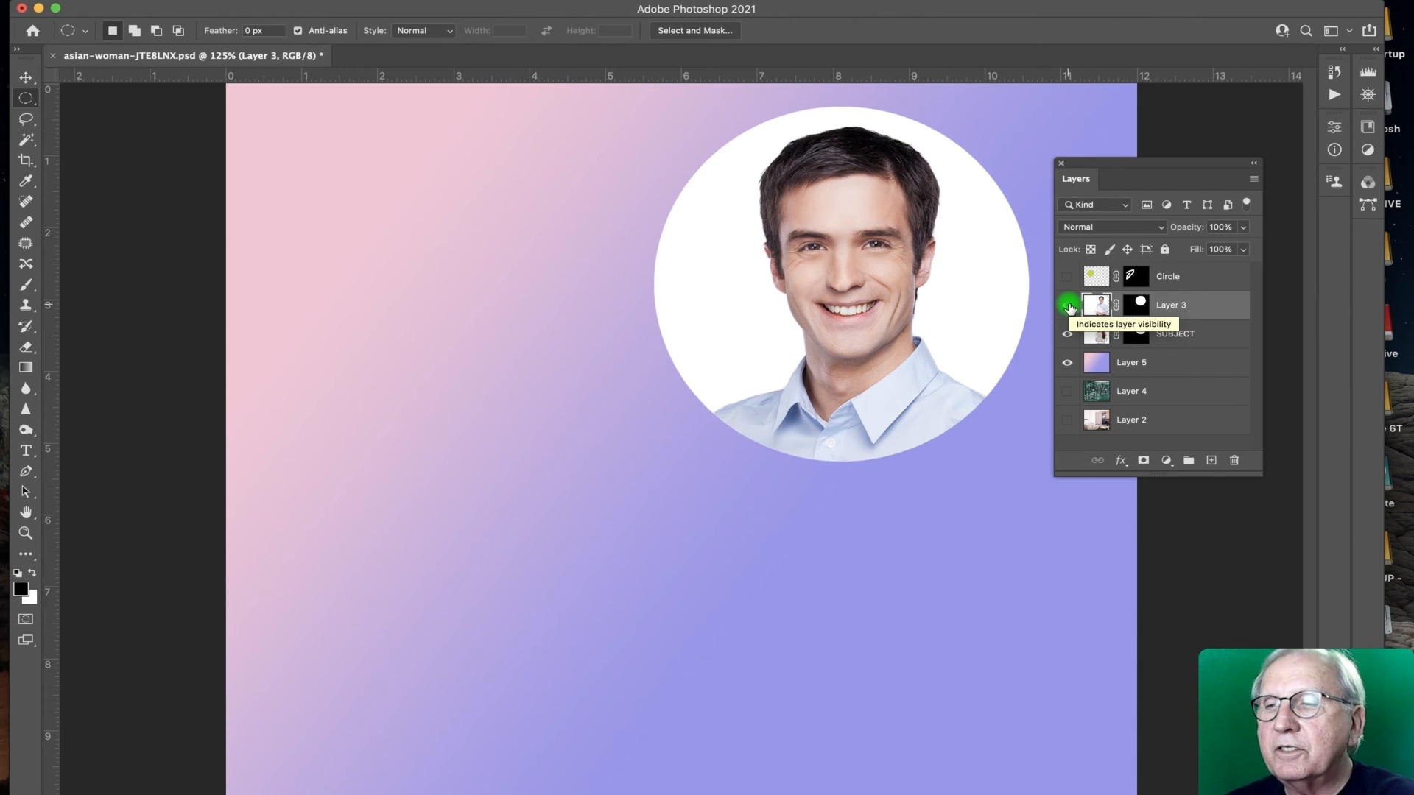
Step: Toggle Layer 3's visibility repeatedly to compare the man's and woman's portraits inside the same mask, leaving Layer 3 hidden
click(1068, 305)
click(1068, 305)
click(1067, 305)
click(1068, 305)
click(1068, 305)
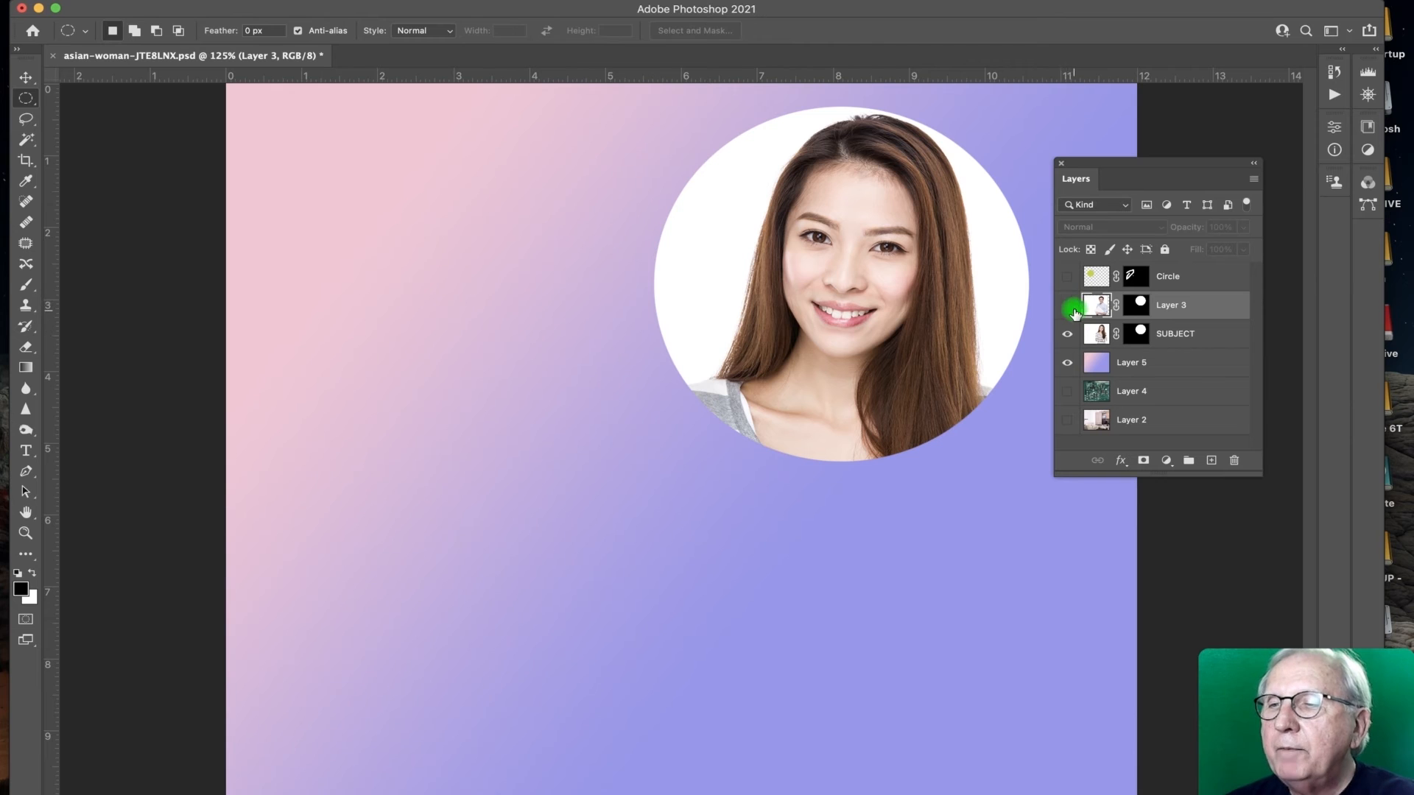
click(1068, 304)
click(1188, 309)
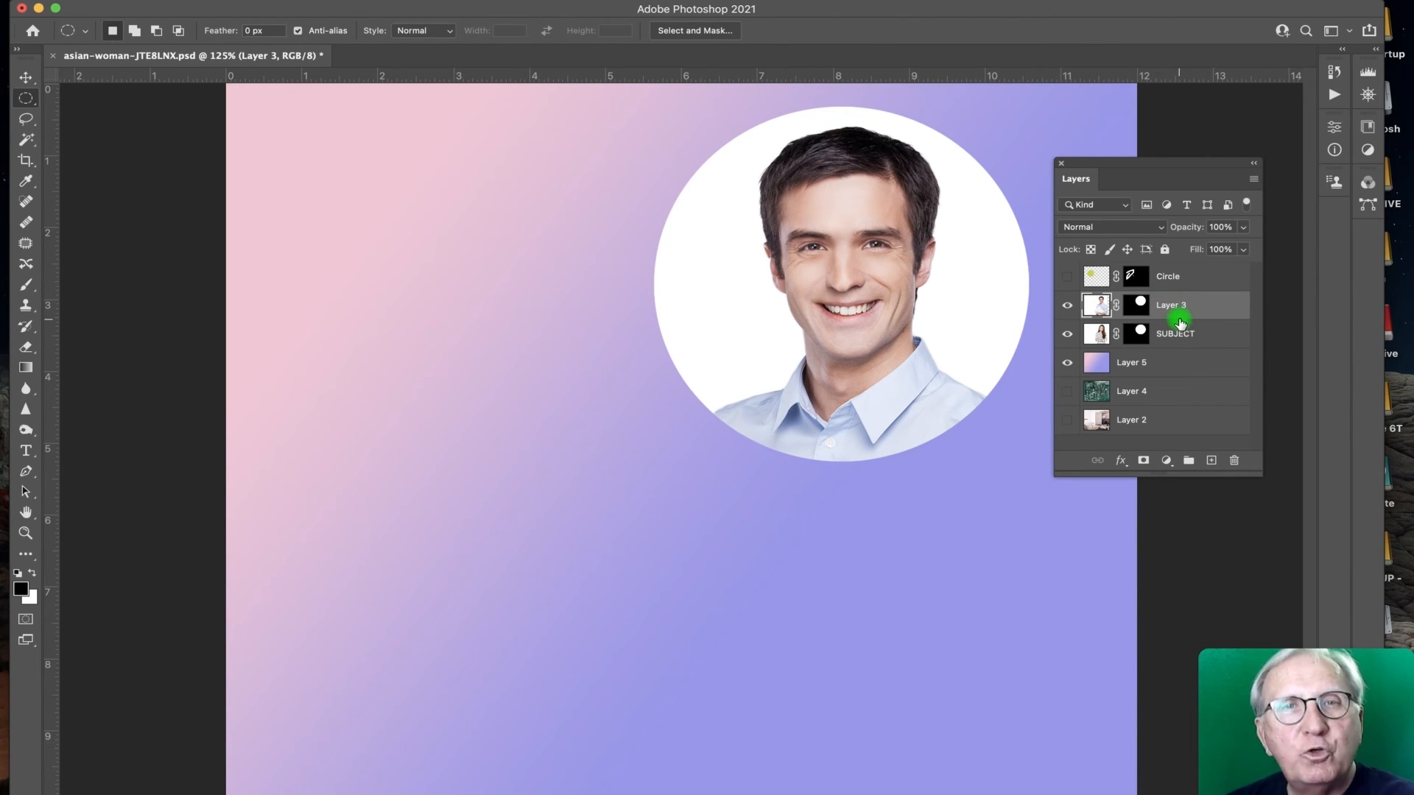
click(1068, 306)
click(1068, 306)
click(1068, 306)
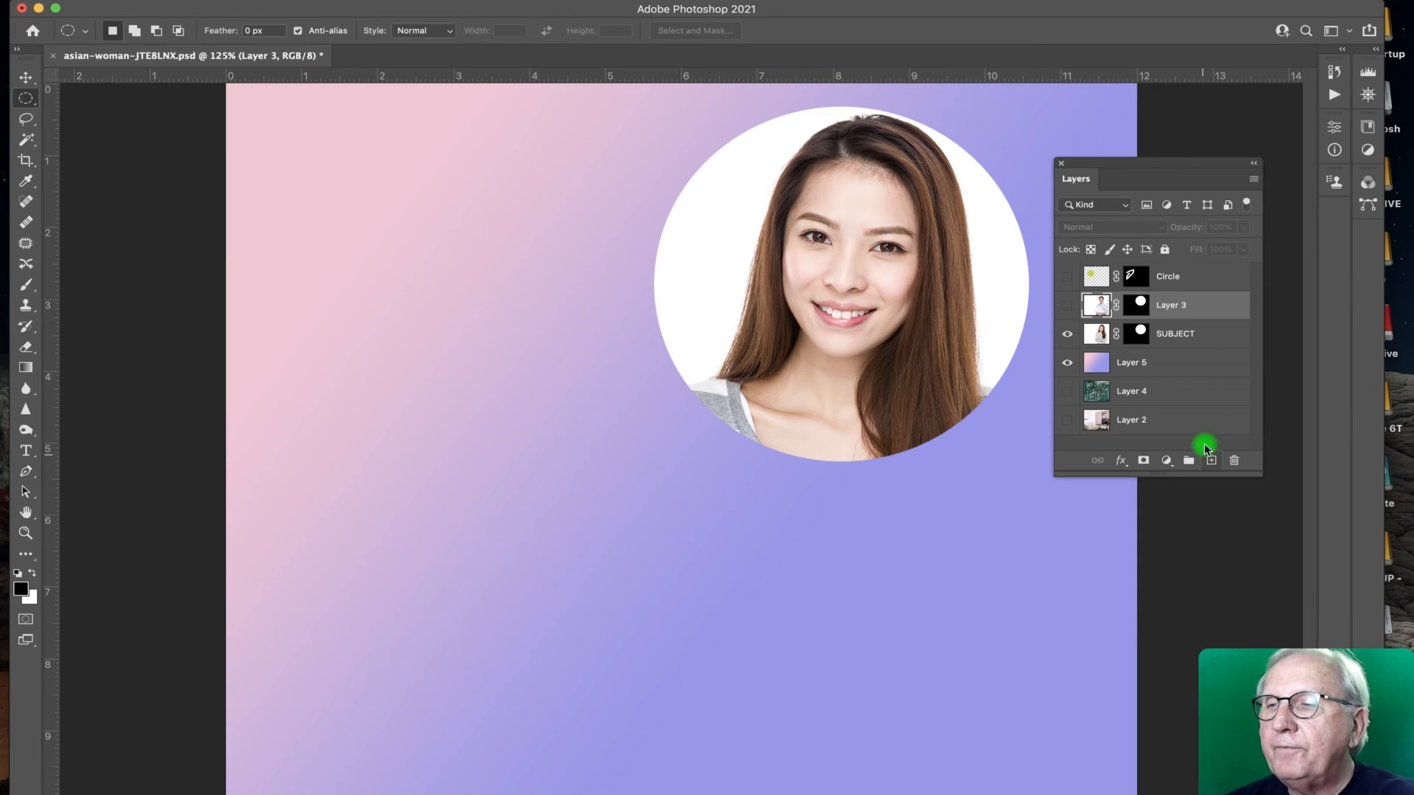
Step: Soften the SUBJECT layer's mask with a Gaussian Blur of 64.8 pixels and move the masked portrait to the canvas's upper centre
click(1178, 335)
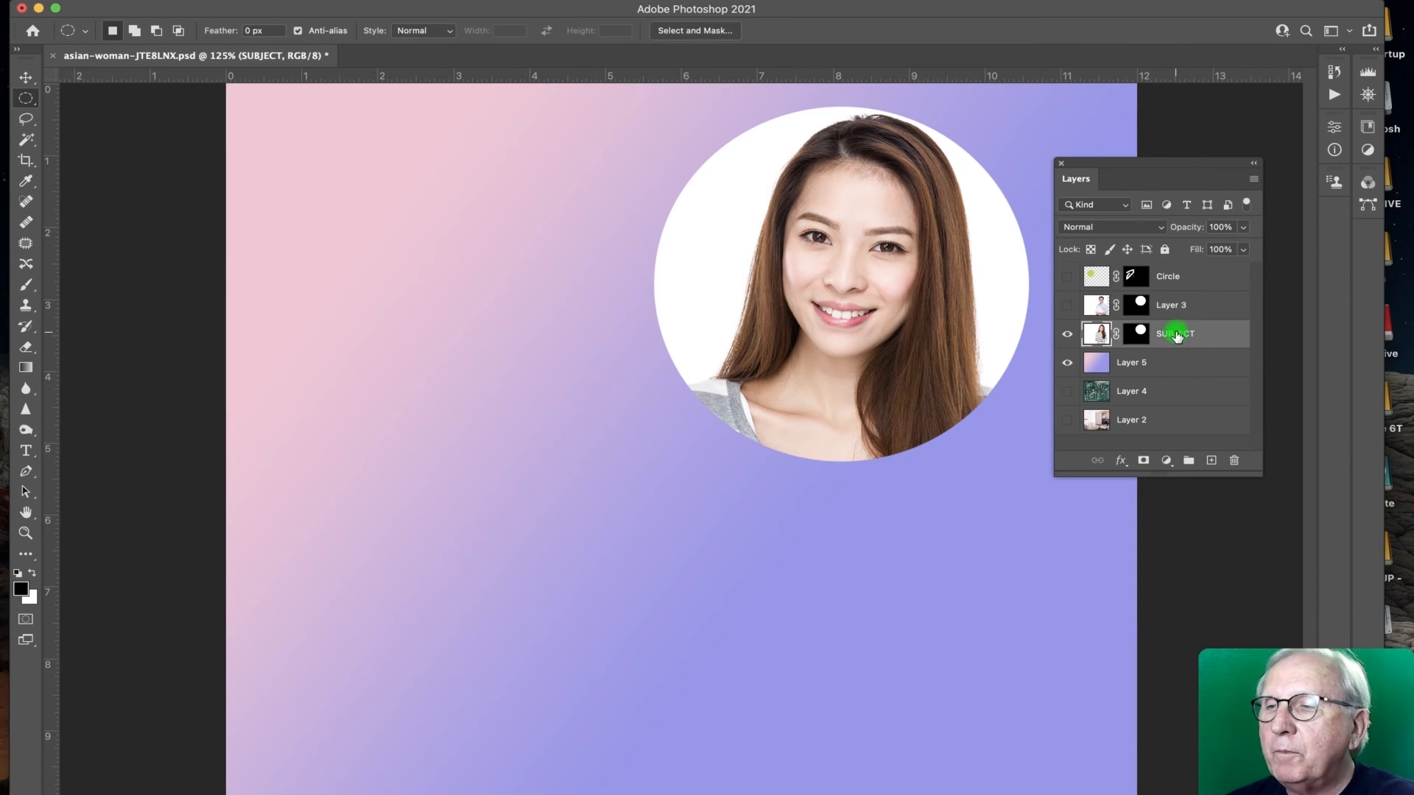
click(1139, 337)
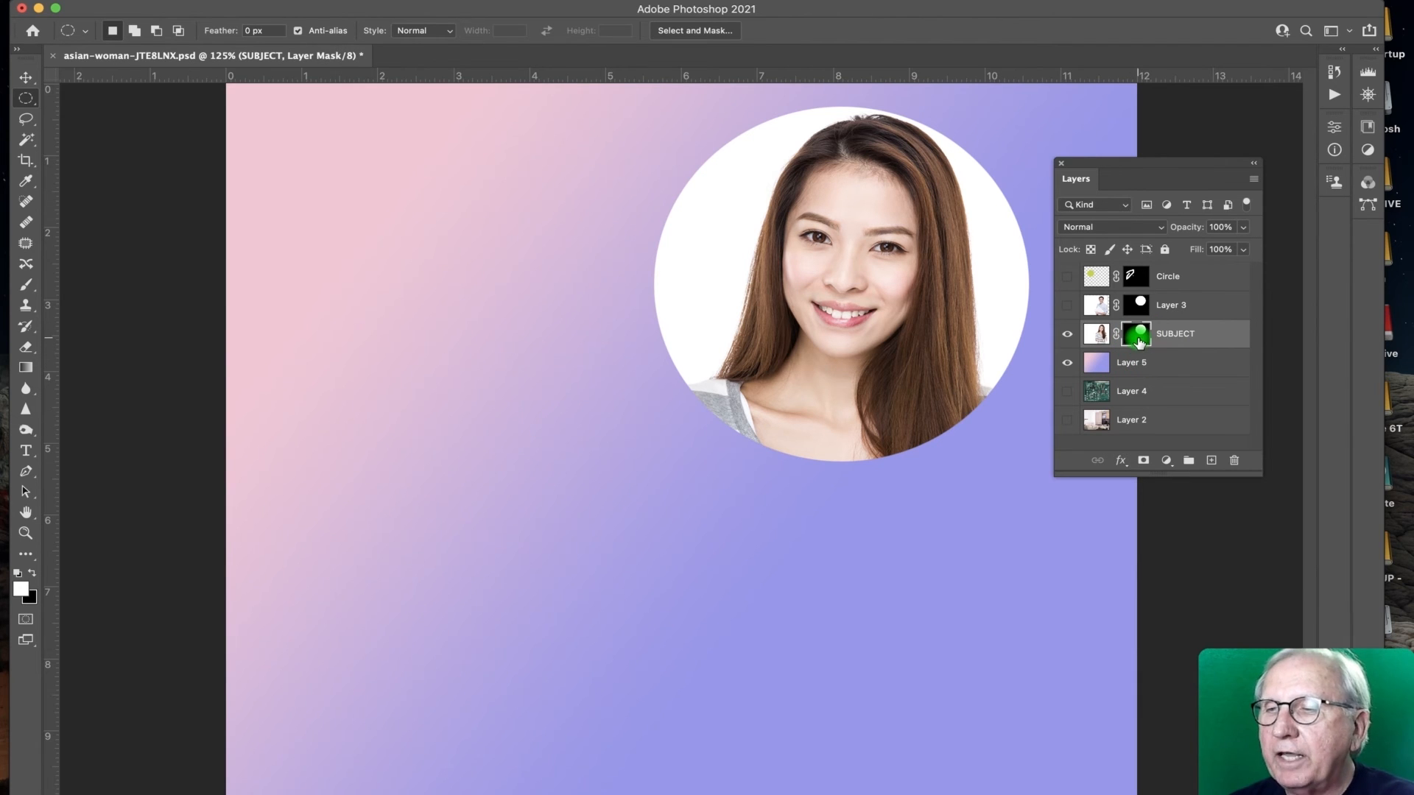
click(395, 1)
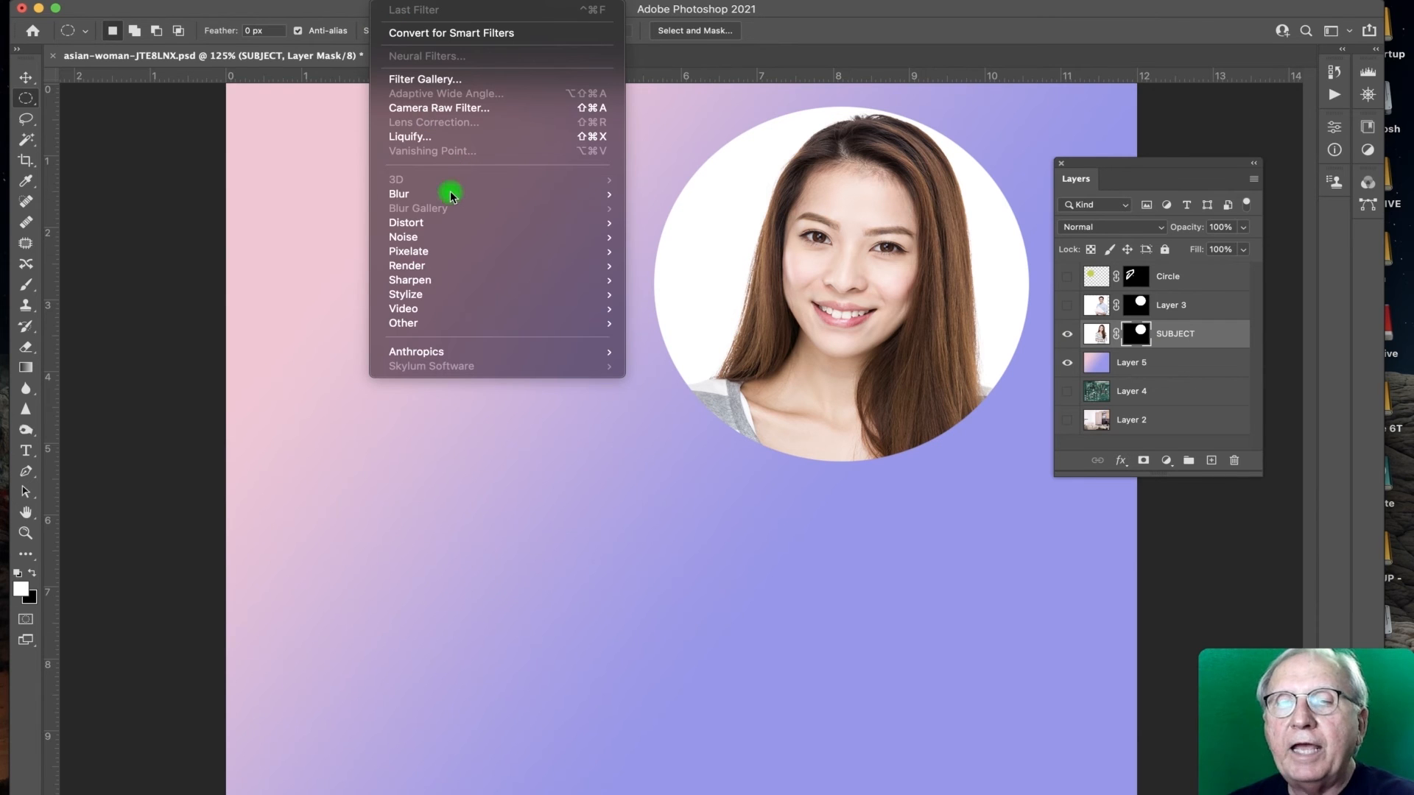
mouse_move(449, 203)
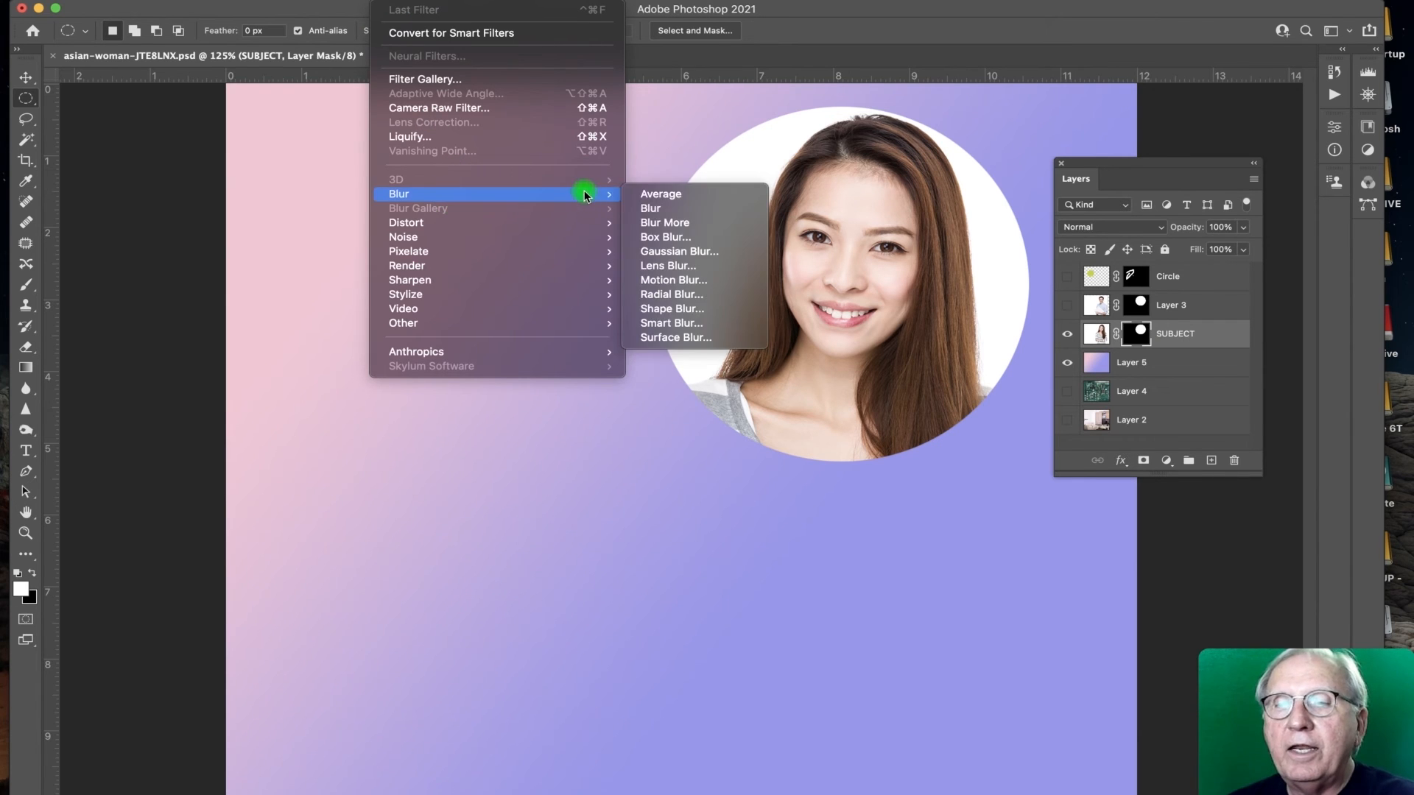
click(658, 251)
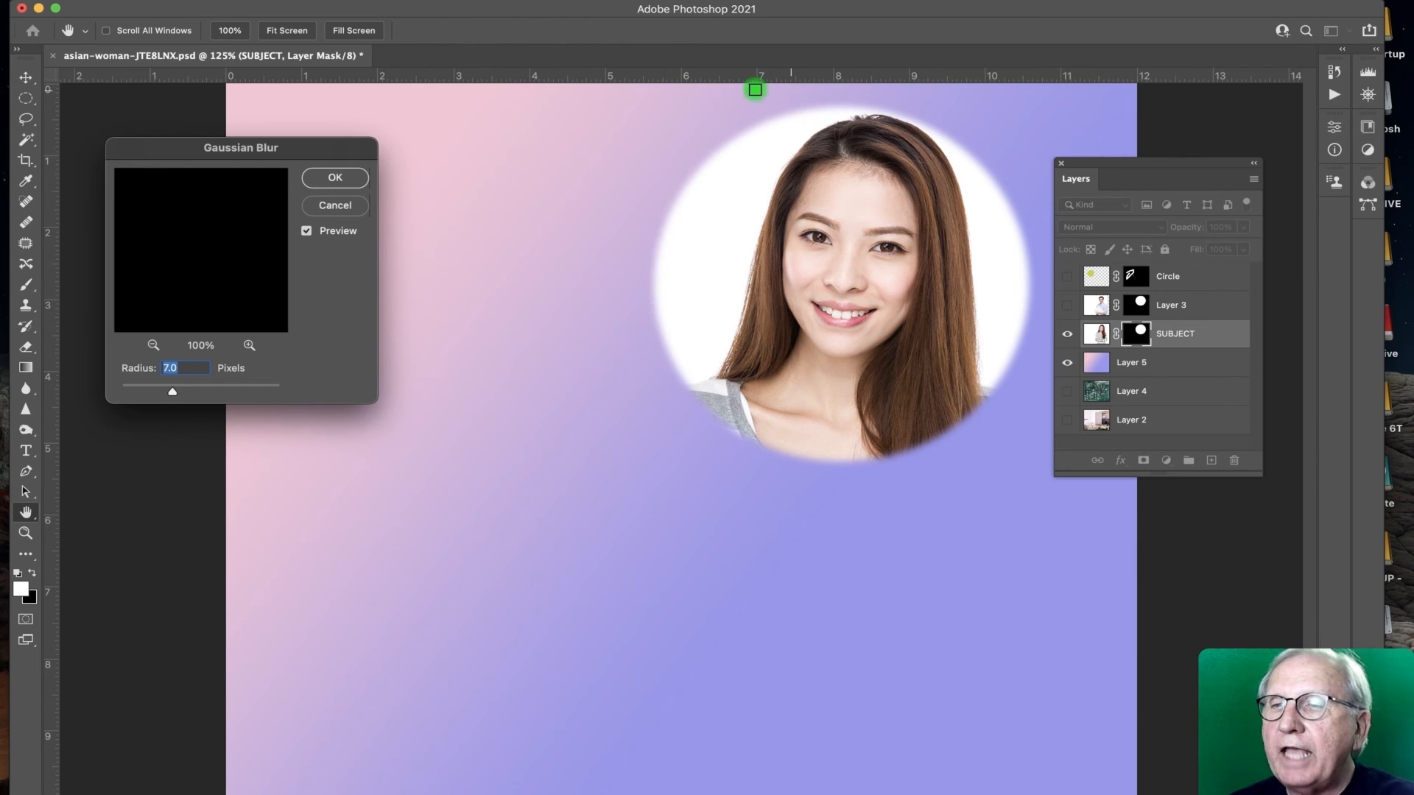
drag(174, 391, 215, 393)
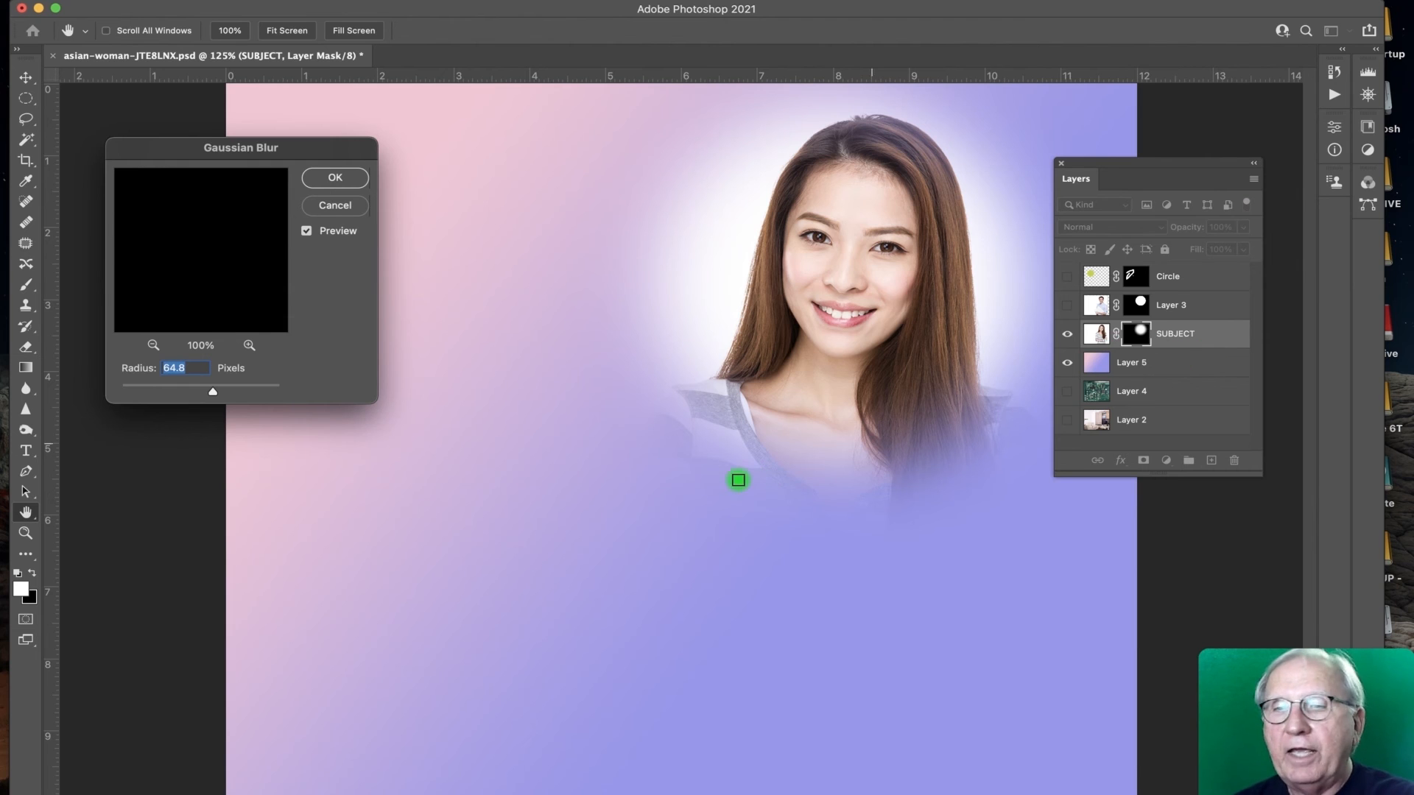
click(335, 178)
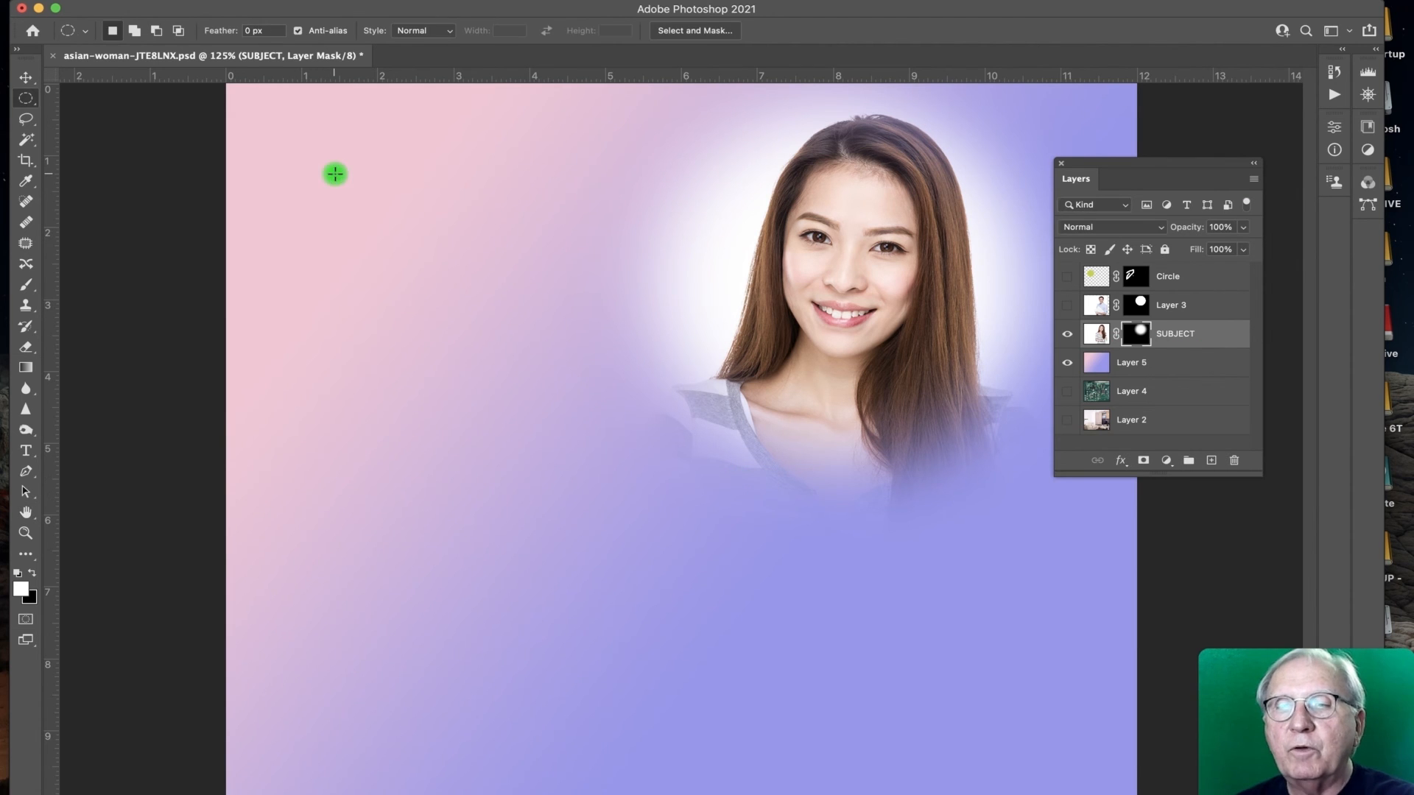
click(37, 76)
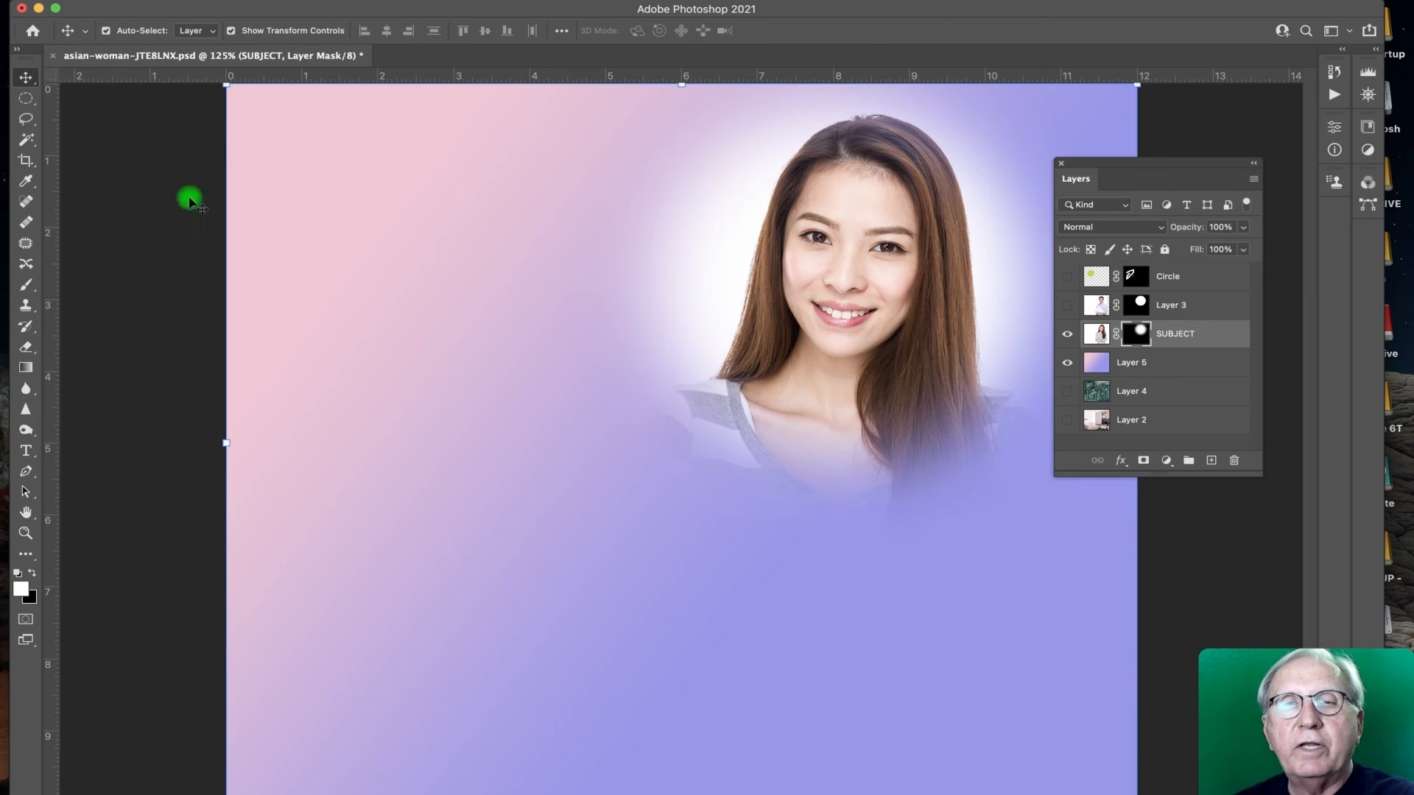
drag(794, 295, 495, 277)
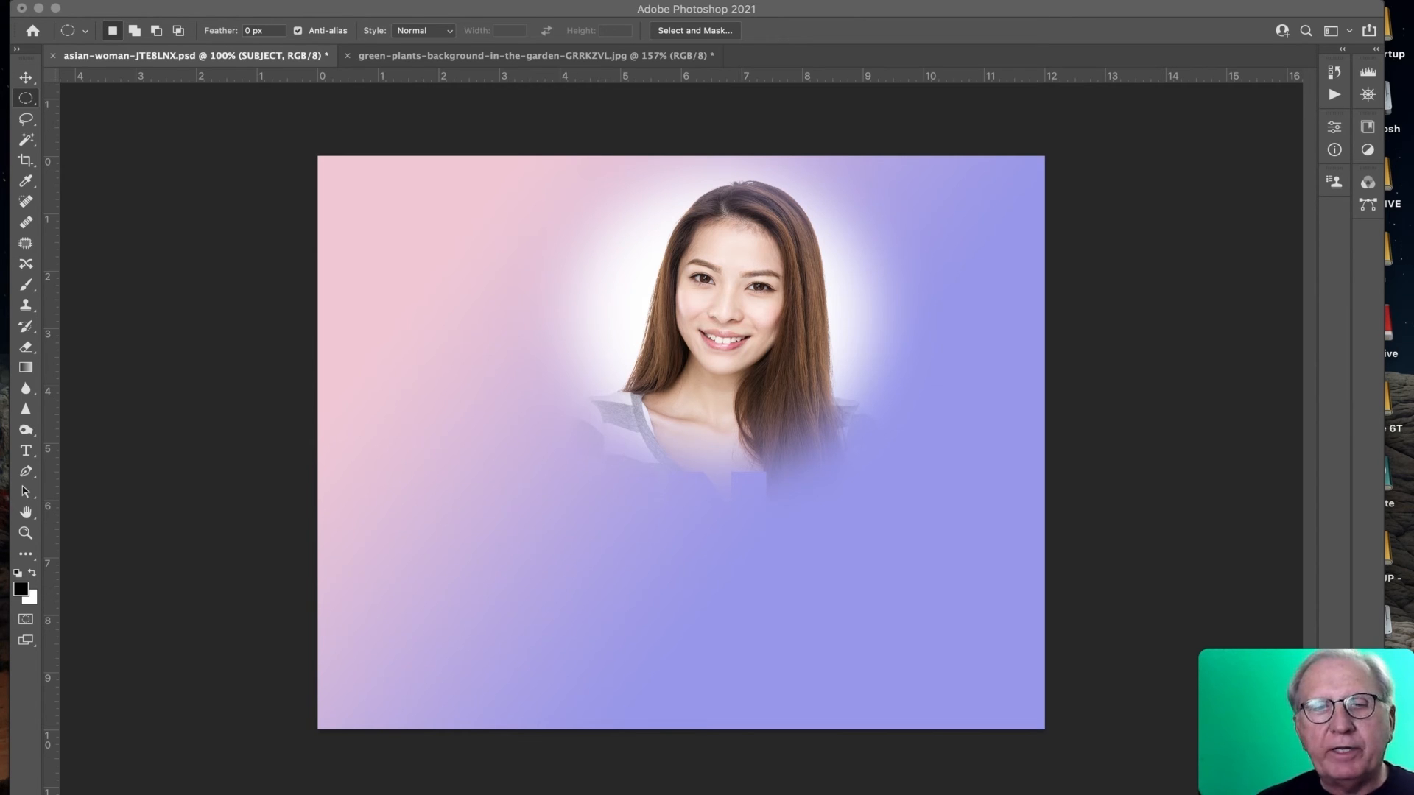
Step: Create a two-line text selection reading GARDEN PARTY with the Horizontal Type Mask tool in Azo Sans Uber at 155 pt
click(26, 558)
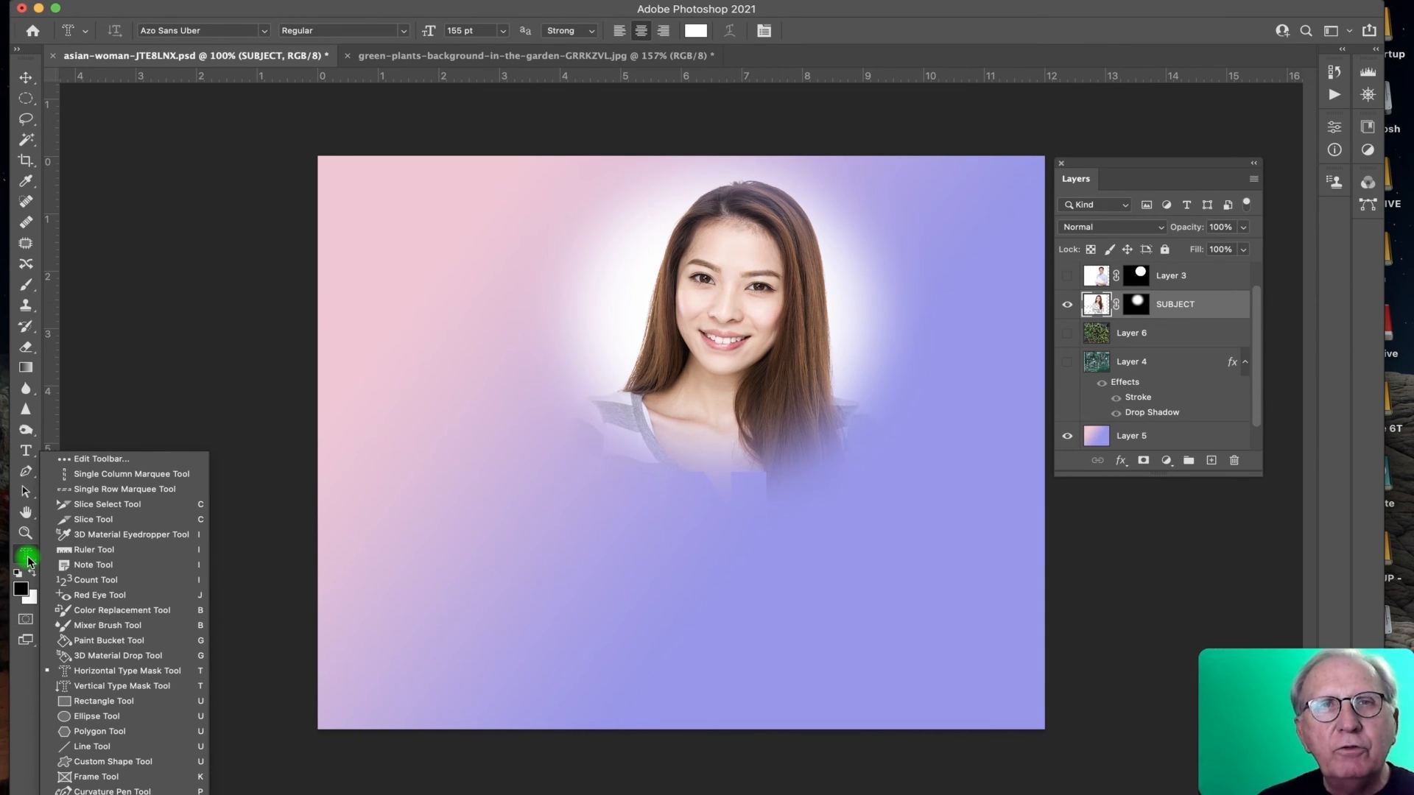
click(190, 672)
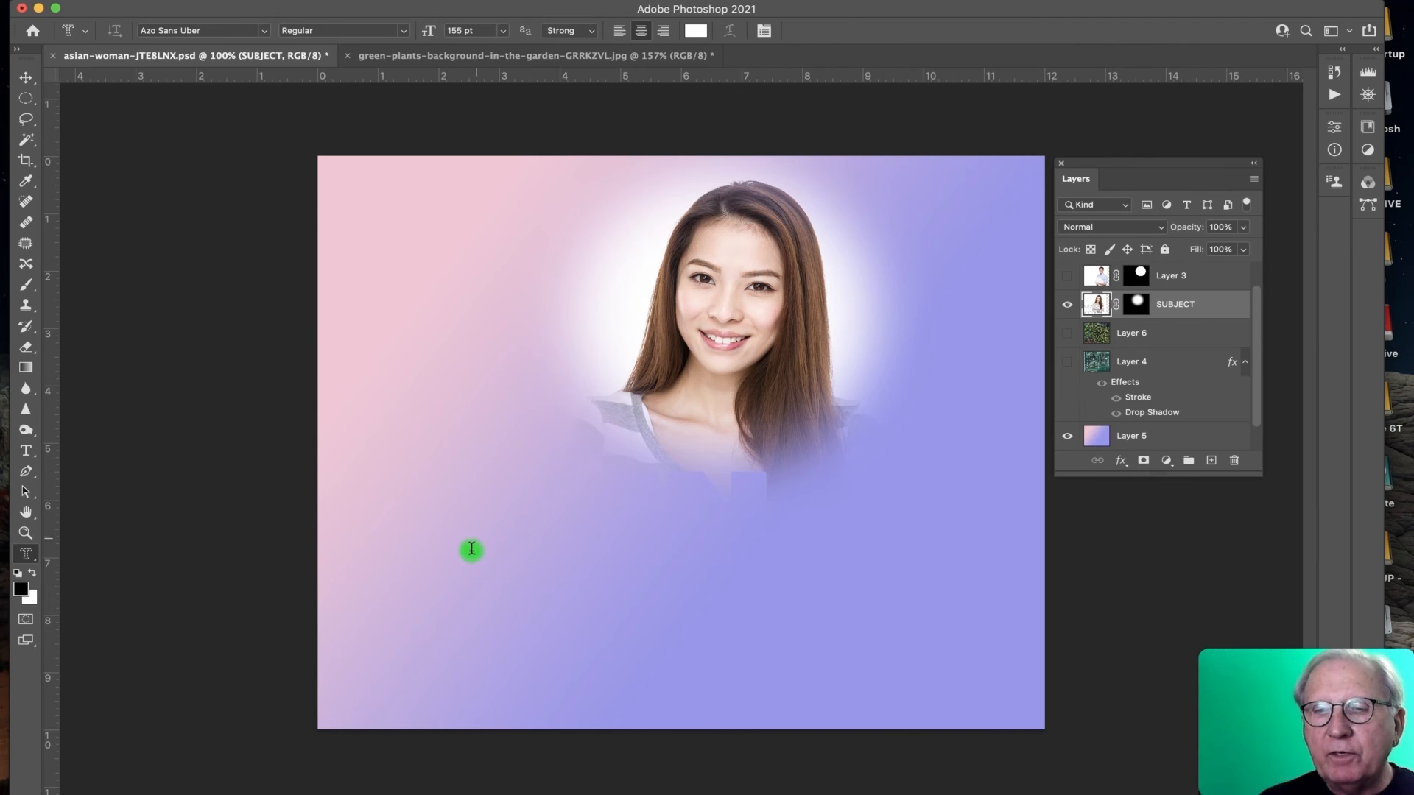
click(481, 506)
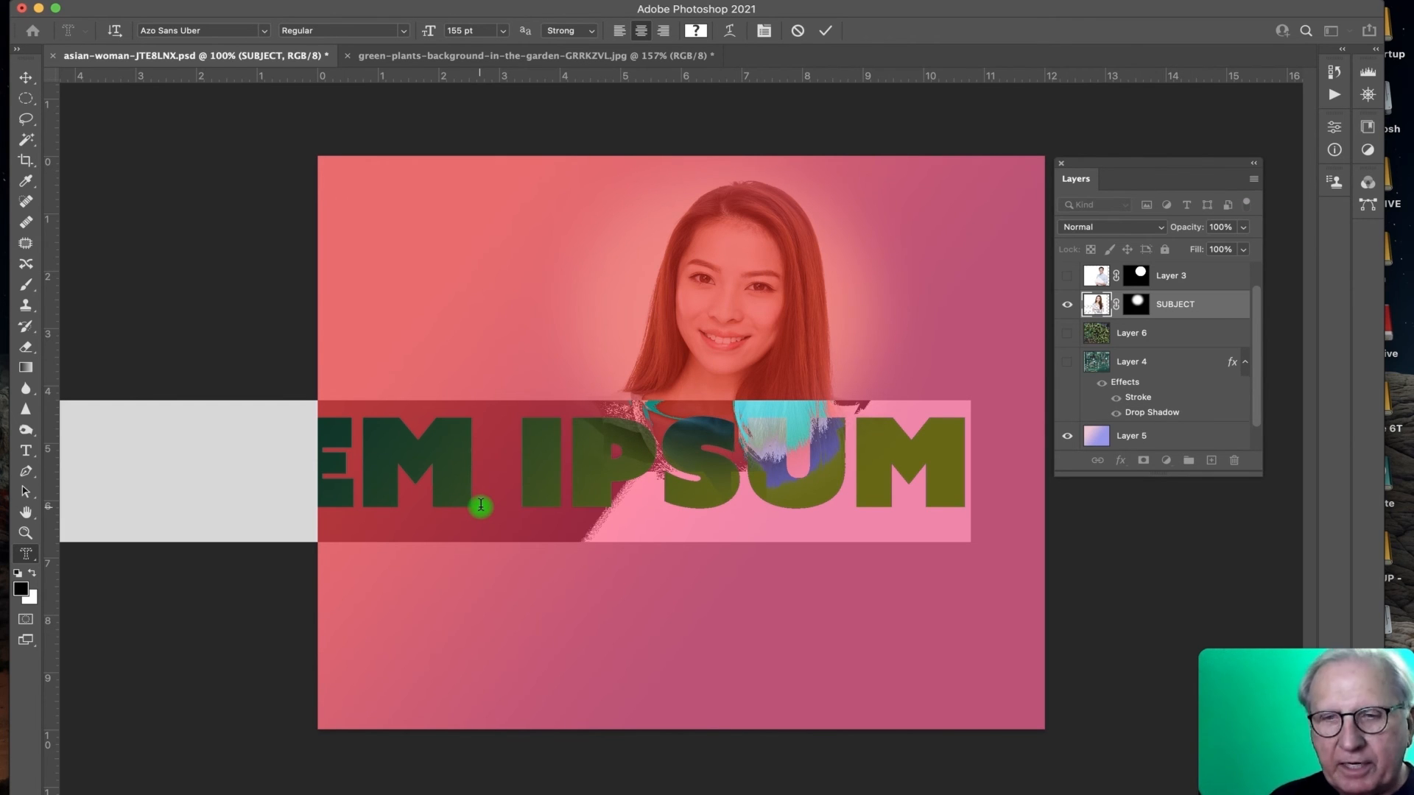
click(530, 458)
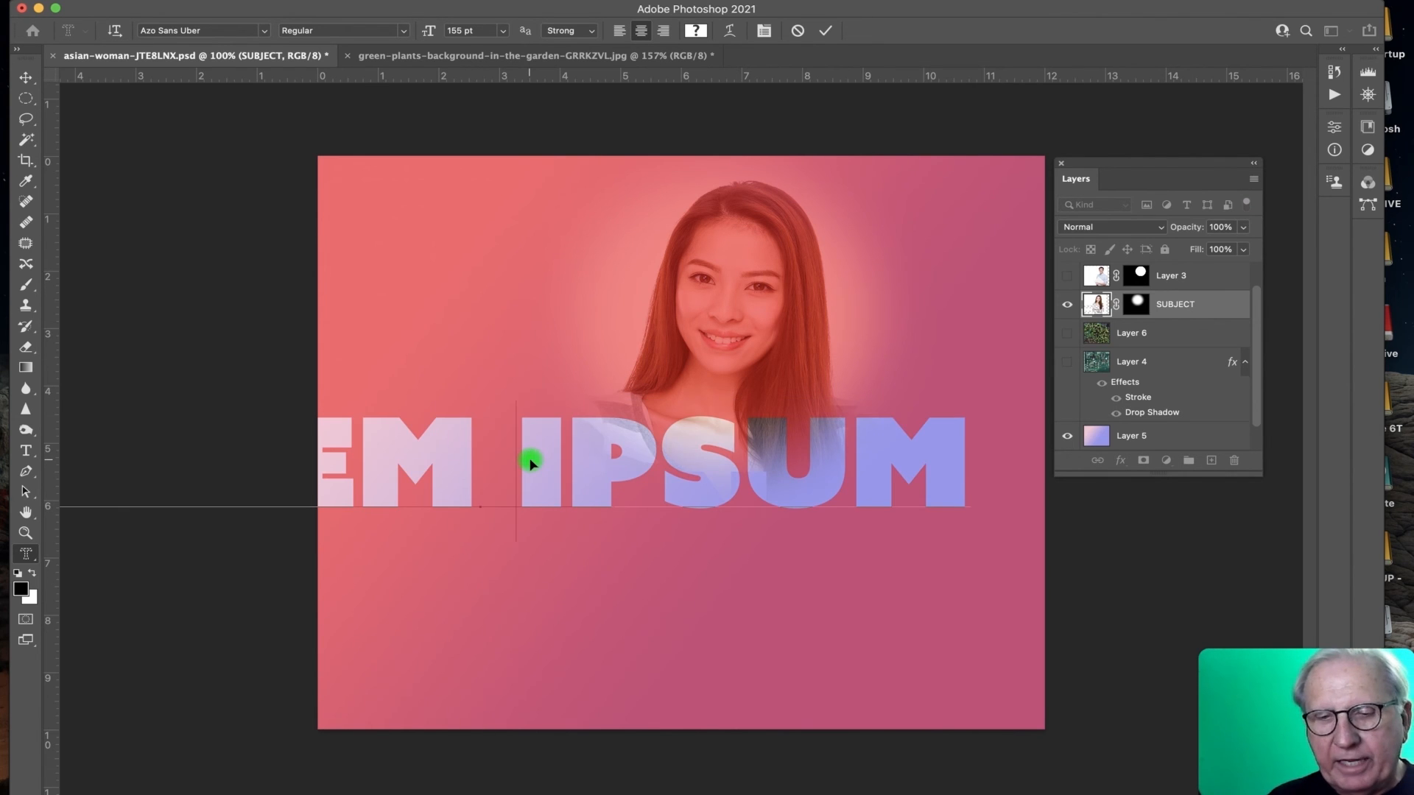
key(super+a)
text(G)
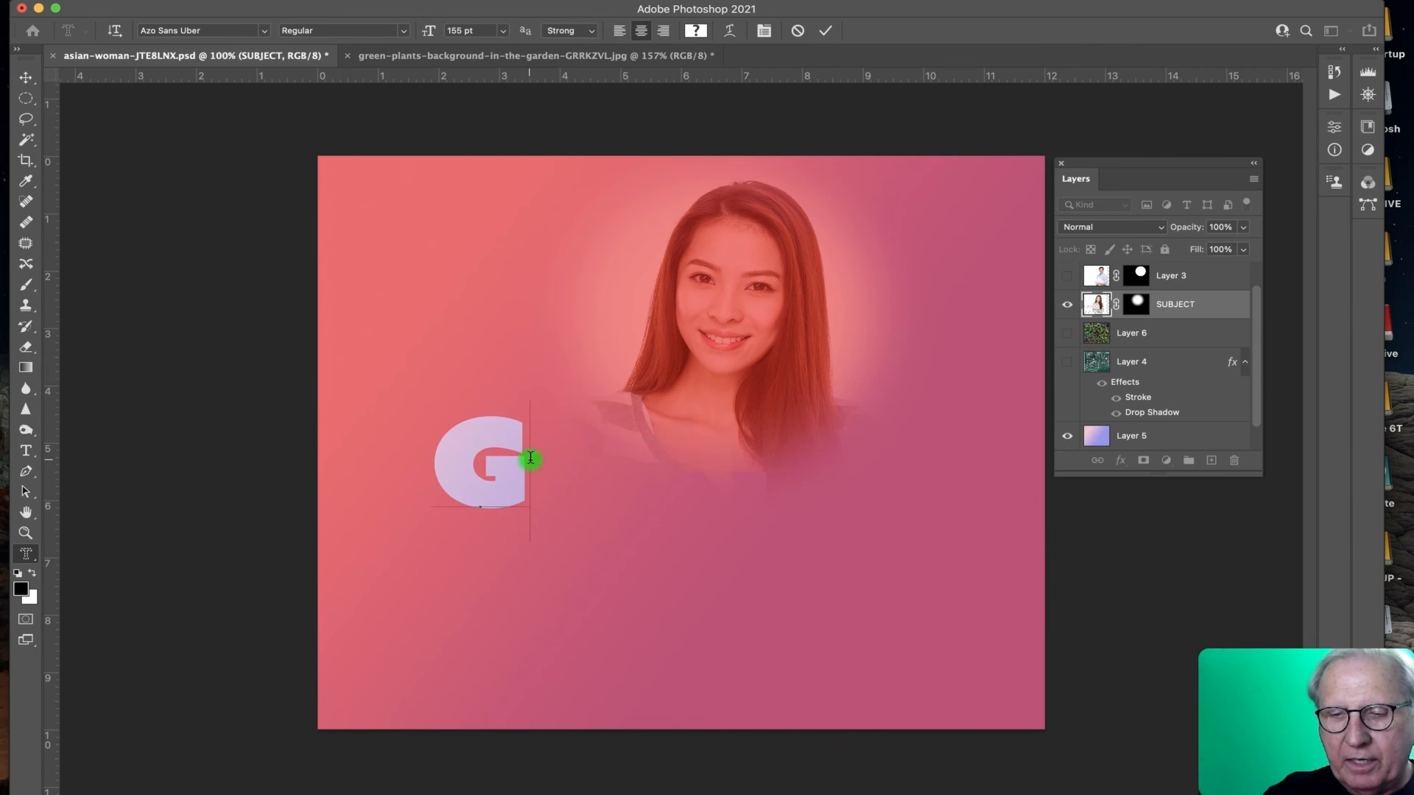
text(ARDEN)
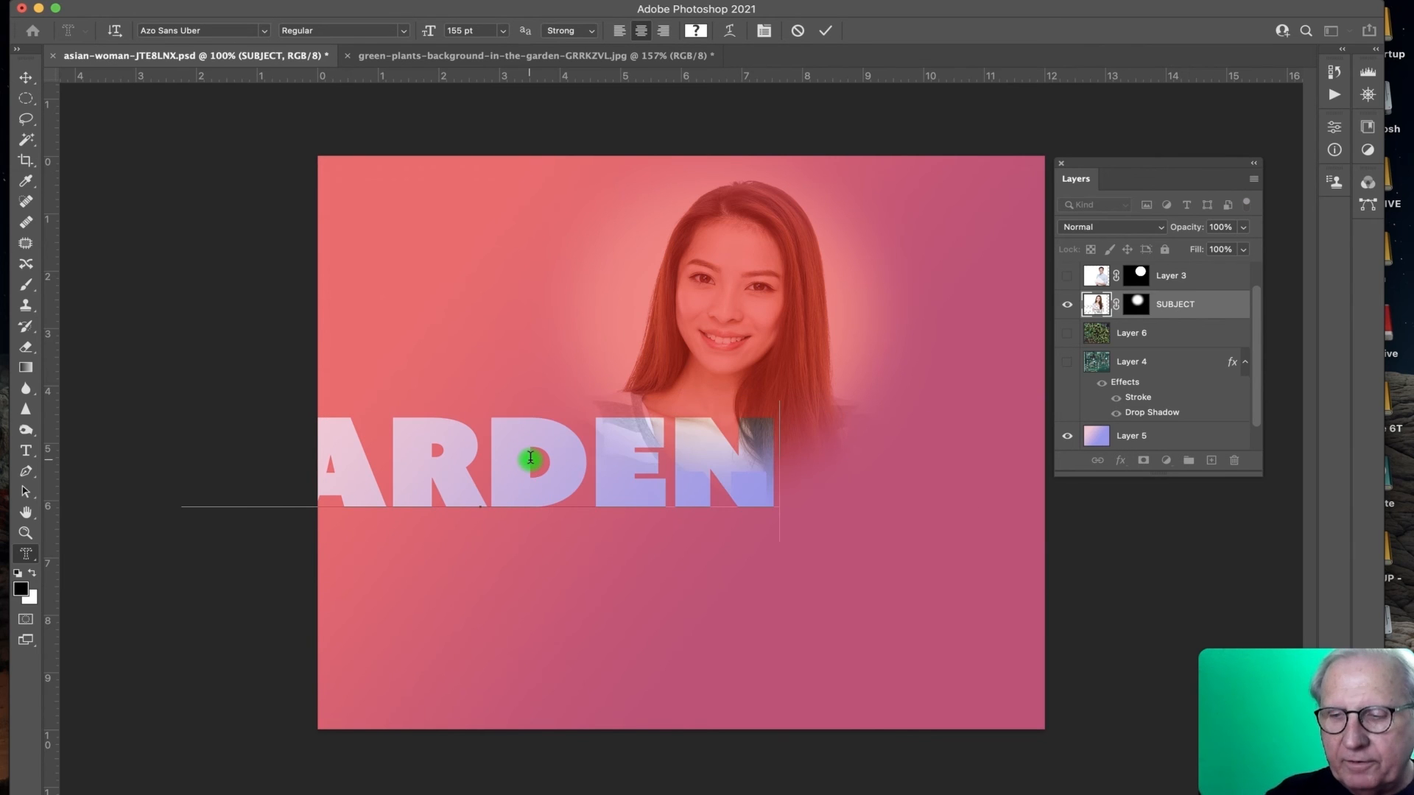
text(PARTY)
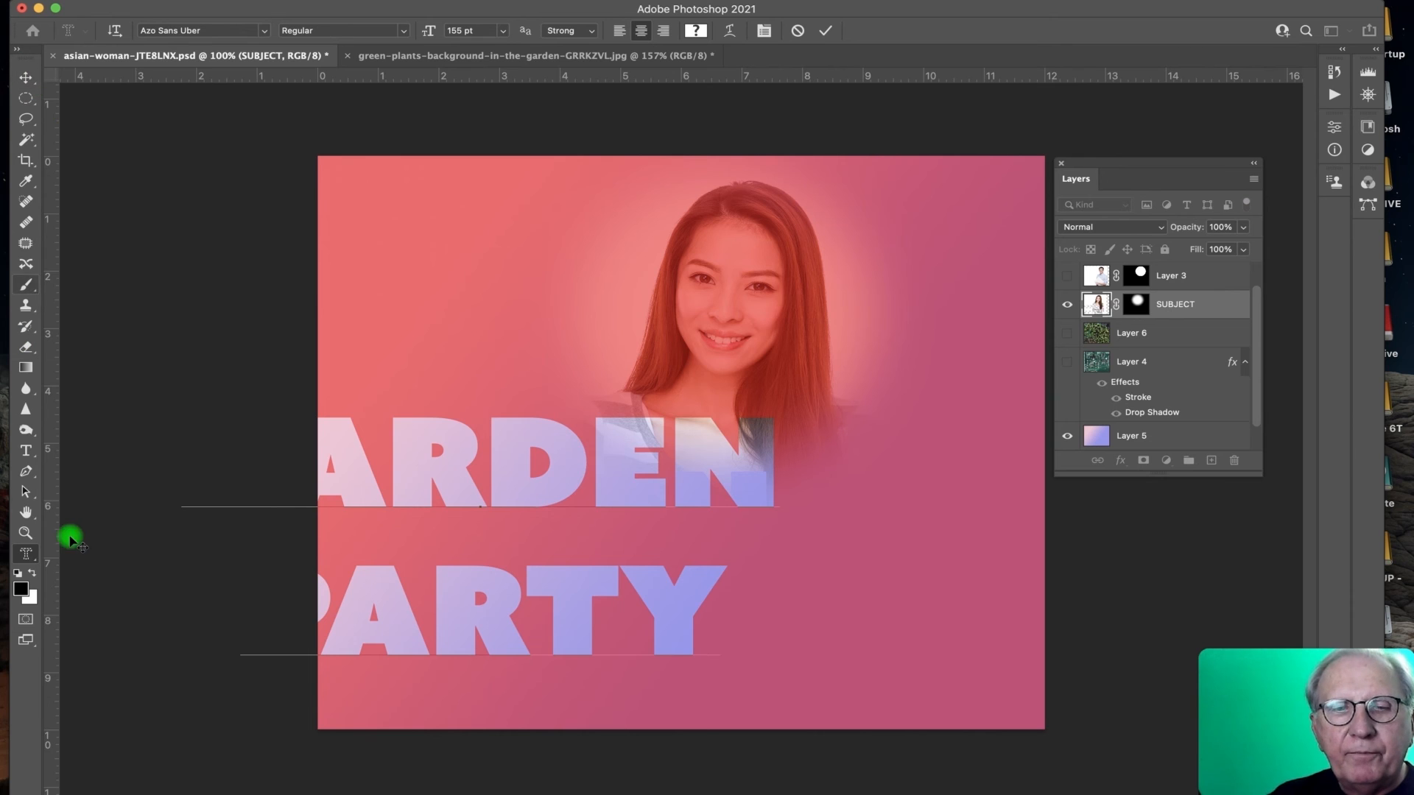
click(478, 468)
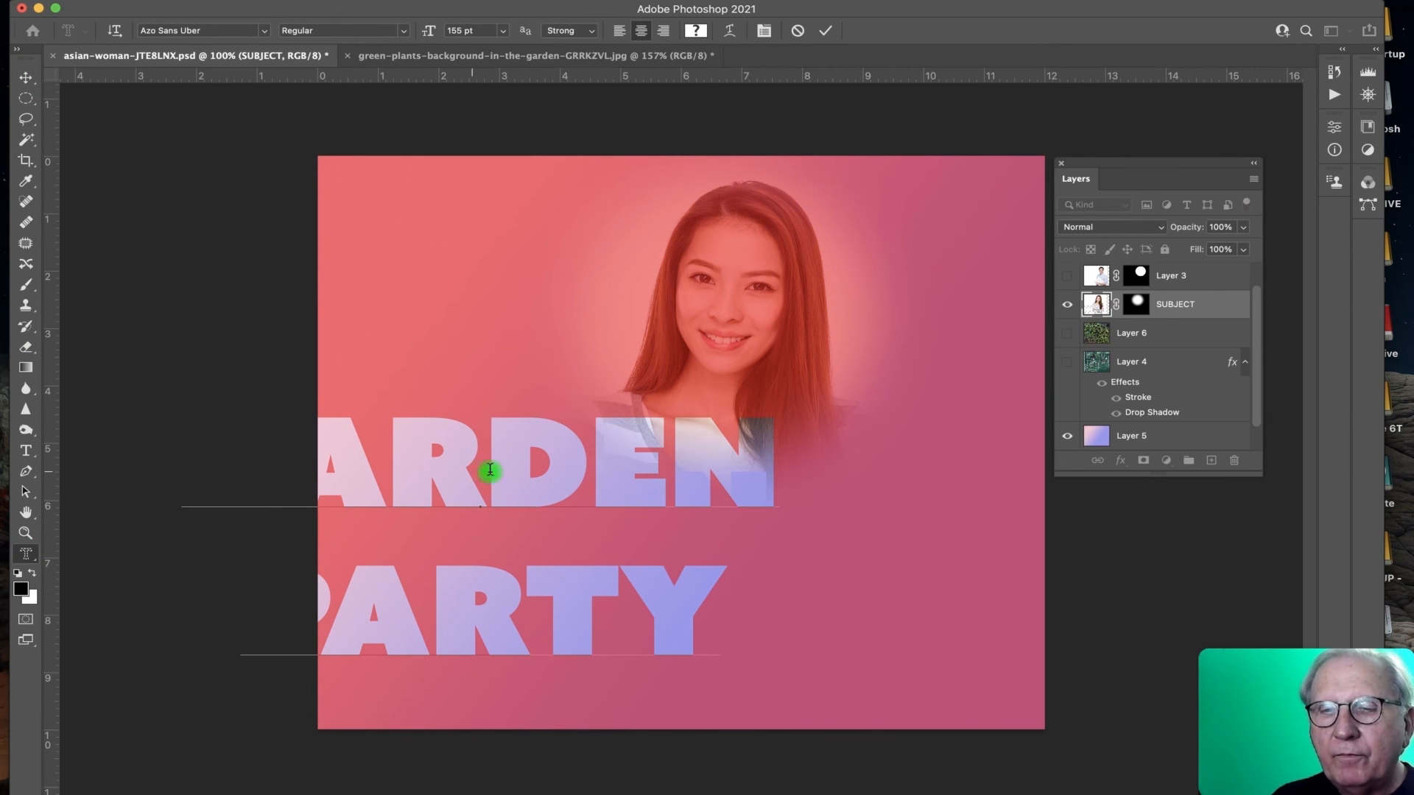
click(26, 77)
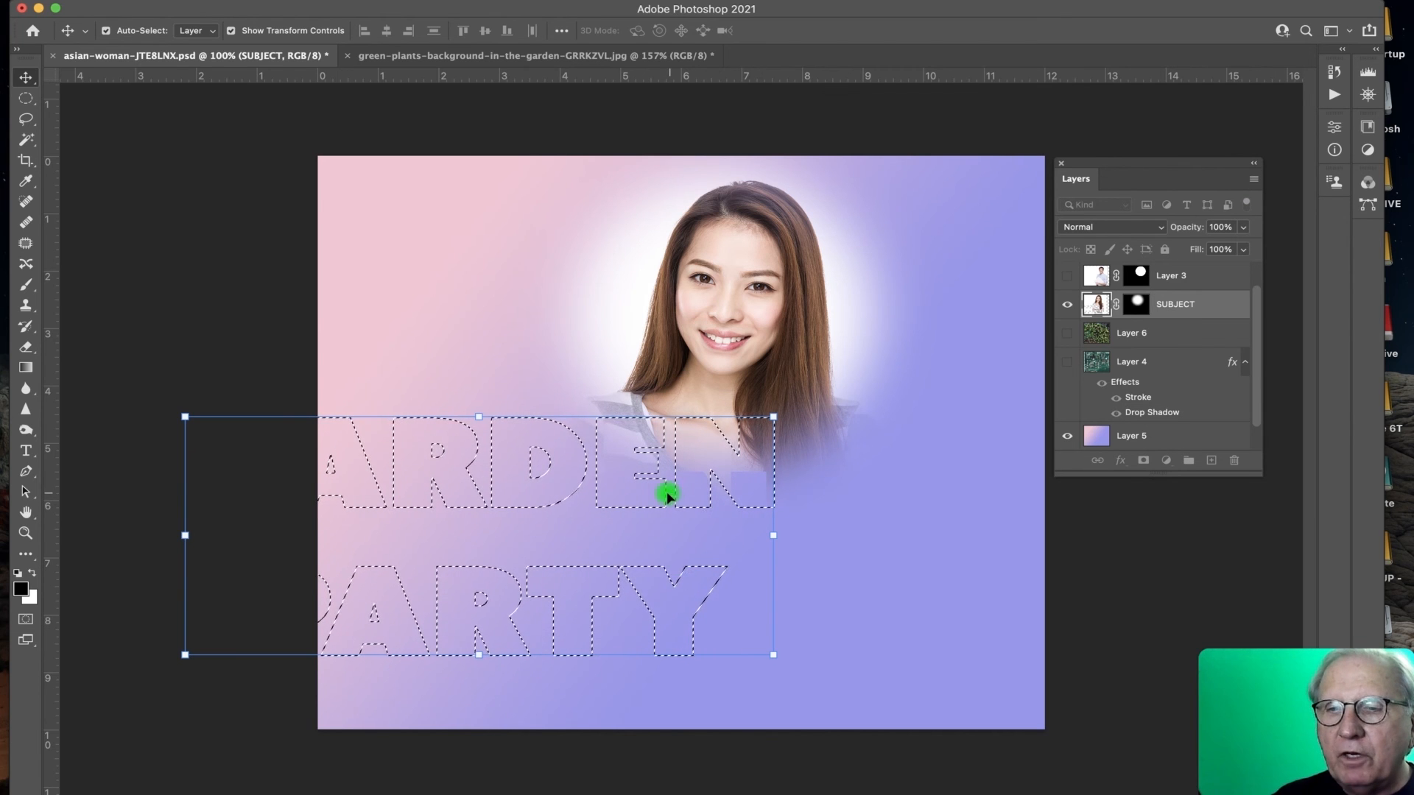
Step: Reposition the GARDEN PARTY selection so both words fit fully within the lower half of the canvas
click(638, 532)
mouse_move(638, 531)
mouse_down()
mouse_move(727, 536)
mouse_move(631, 528)
mouse_up()
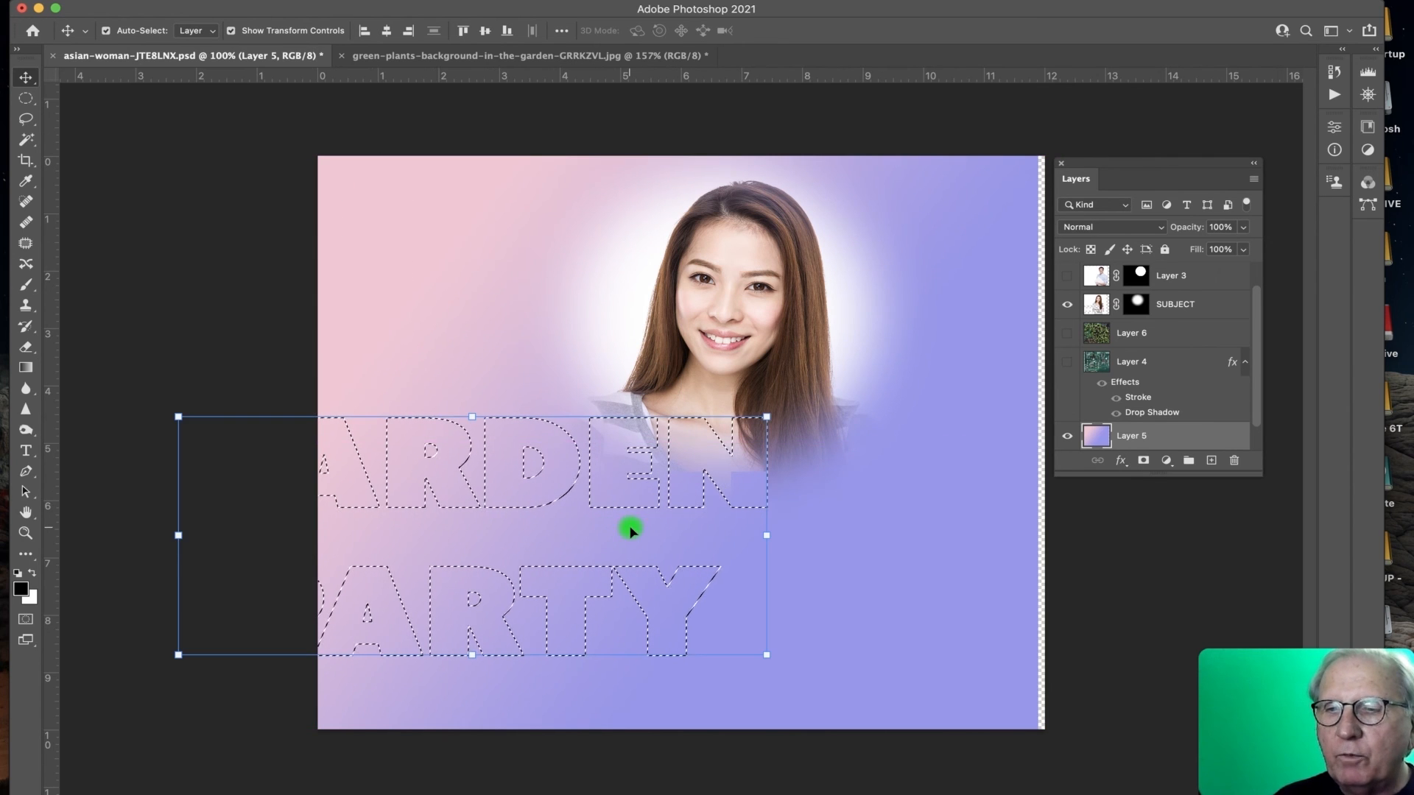
click(27, 99)
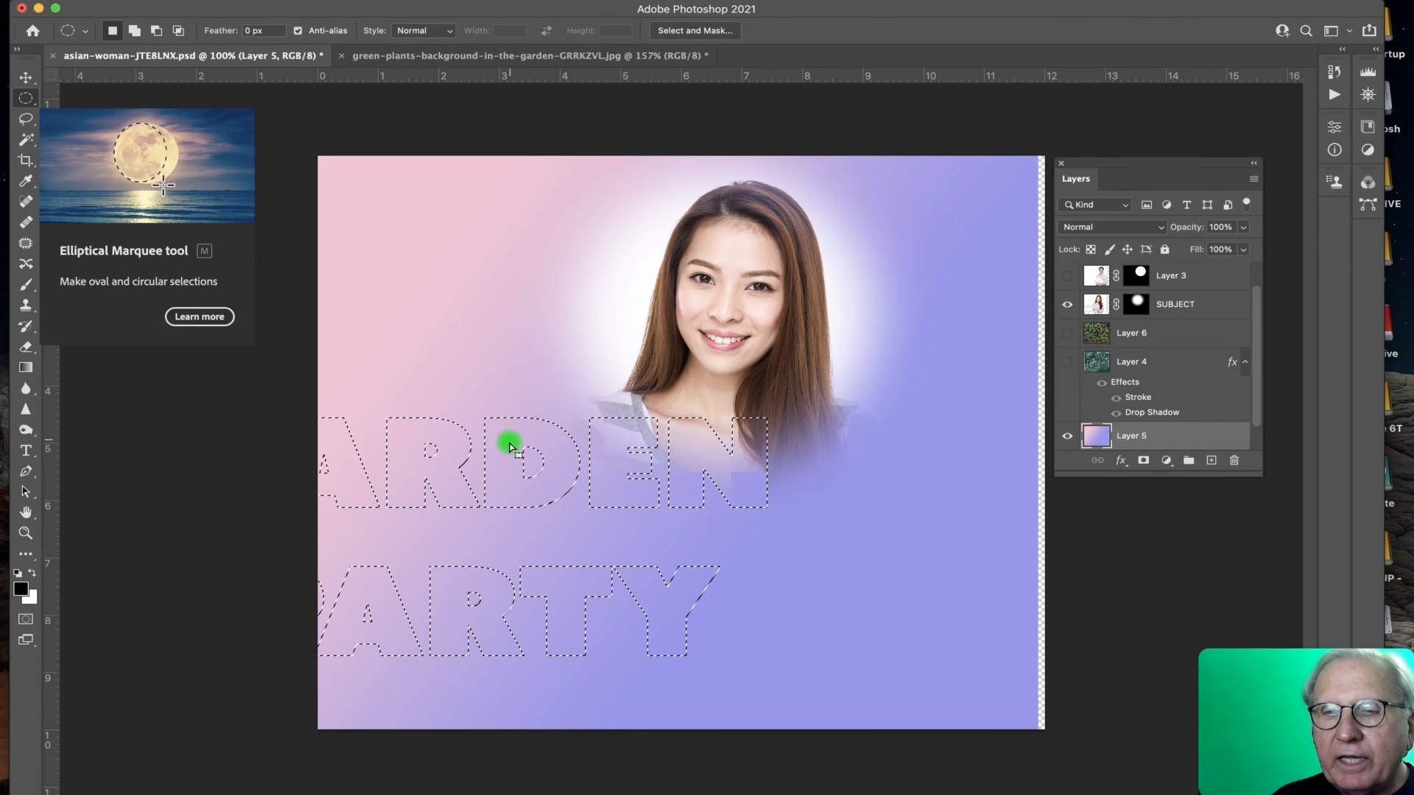
drag(505, 442, 721, 453)
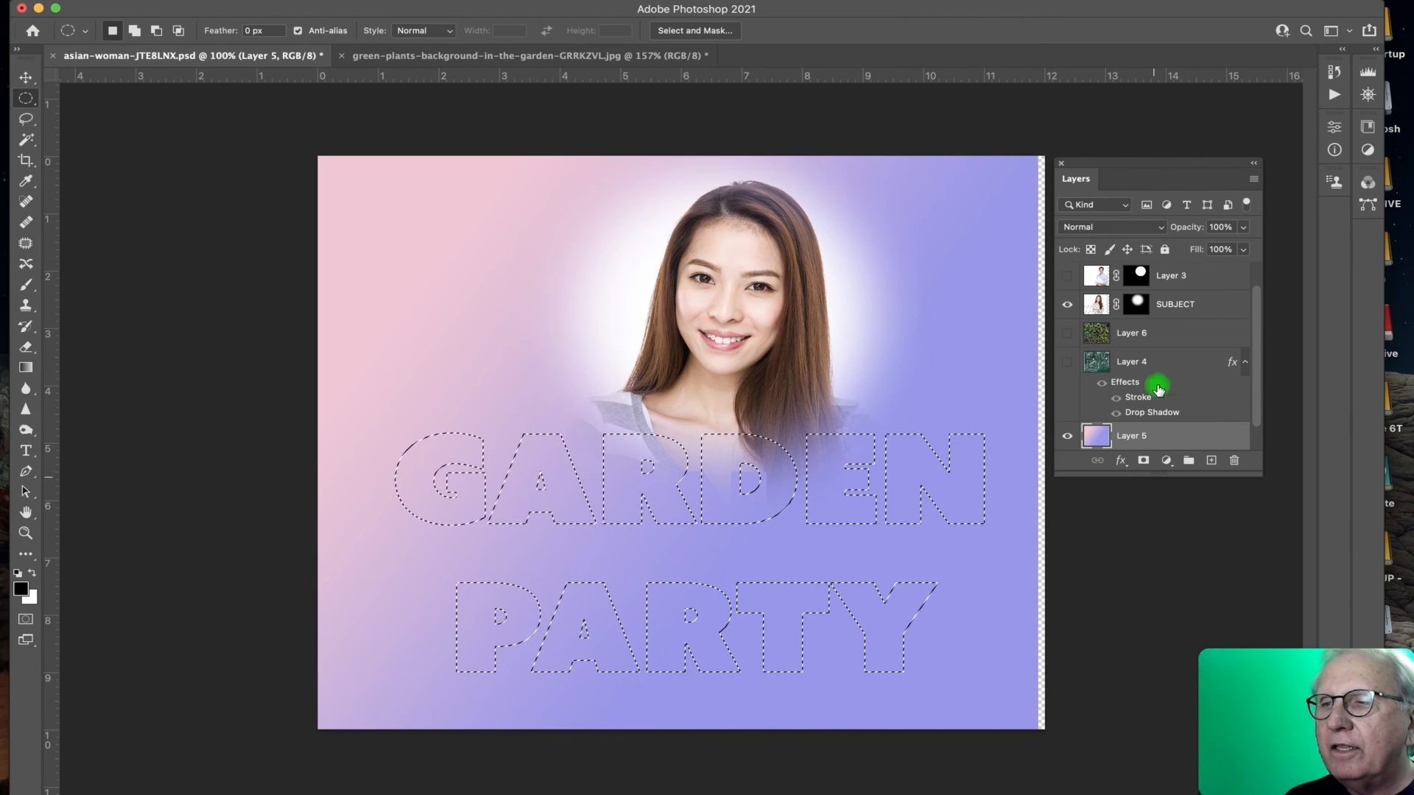
Step: Show the garden plants photo on Layer 6 and mask it with the GARDEN PARTY selection
click(1149, 335)
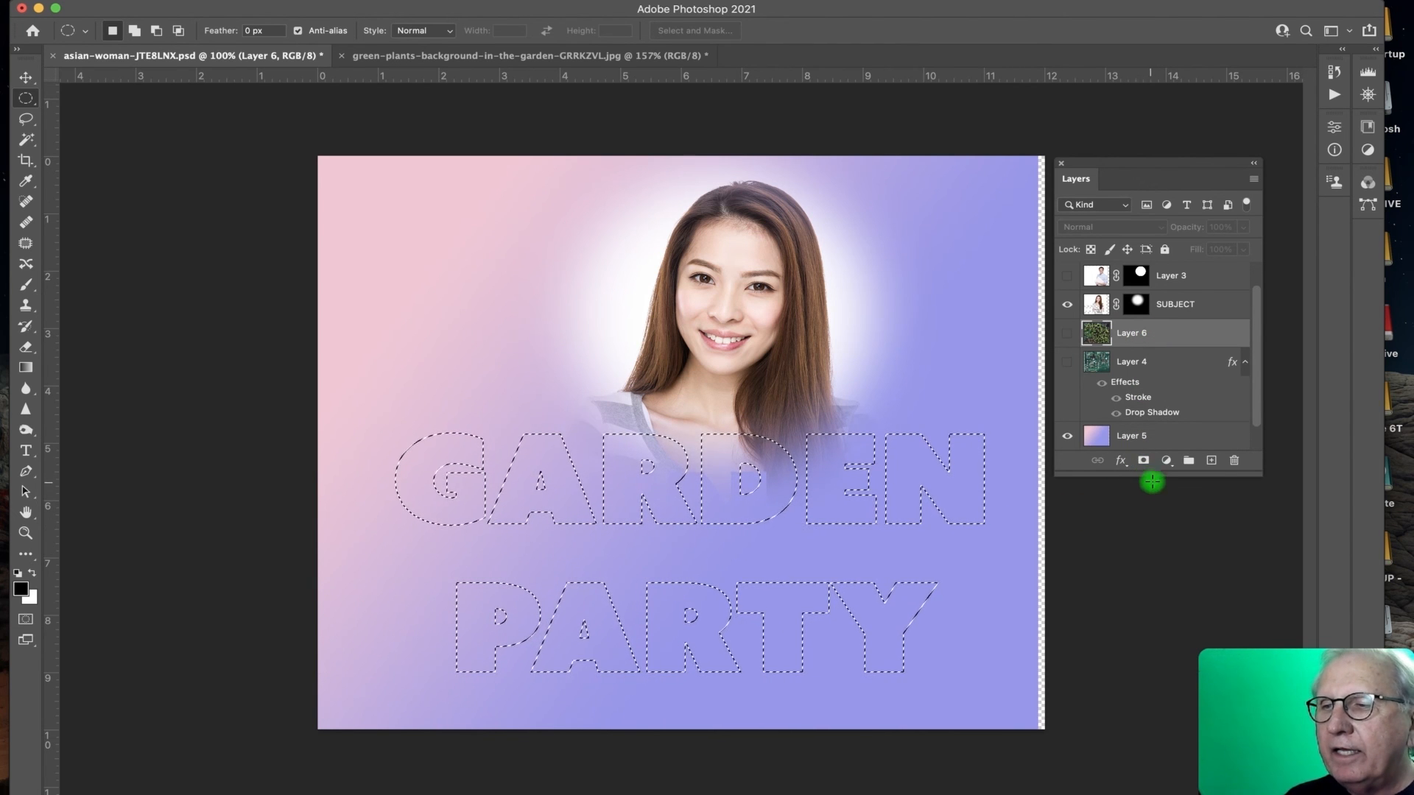
click(1067, 332)
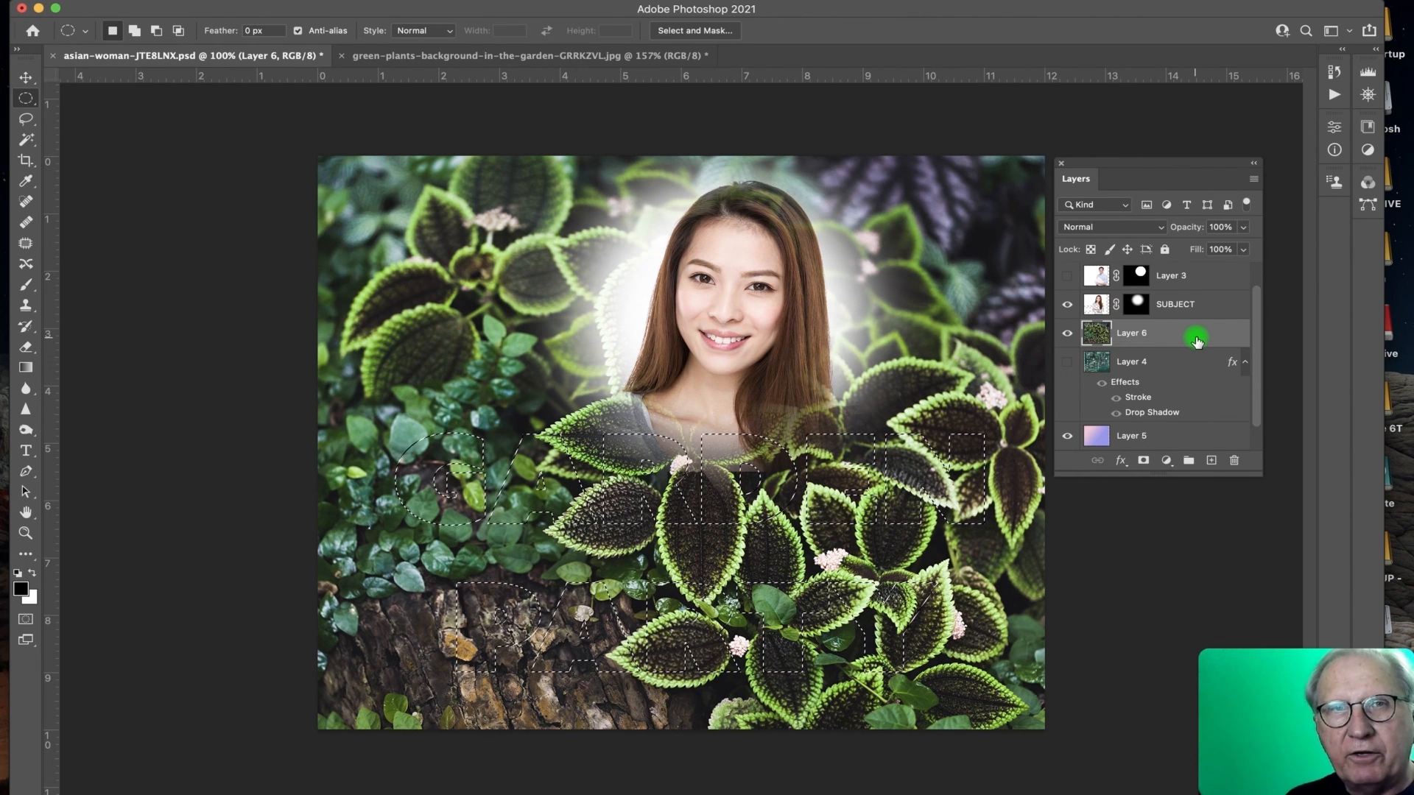
click(1144, 461)
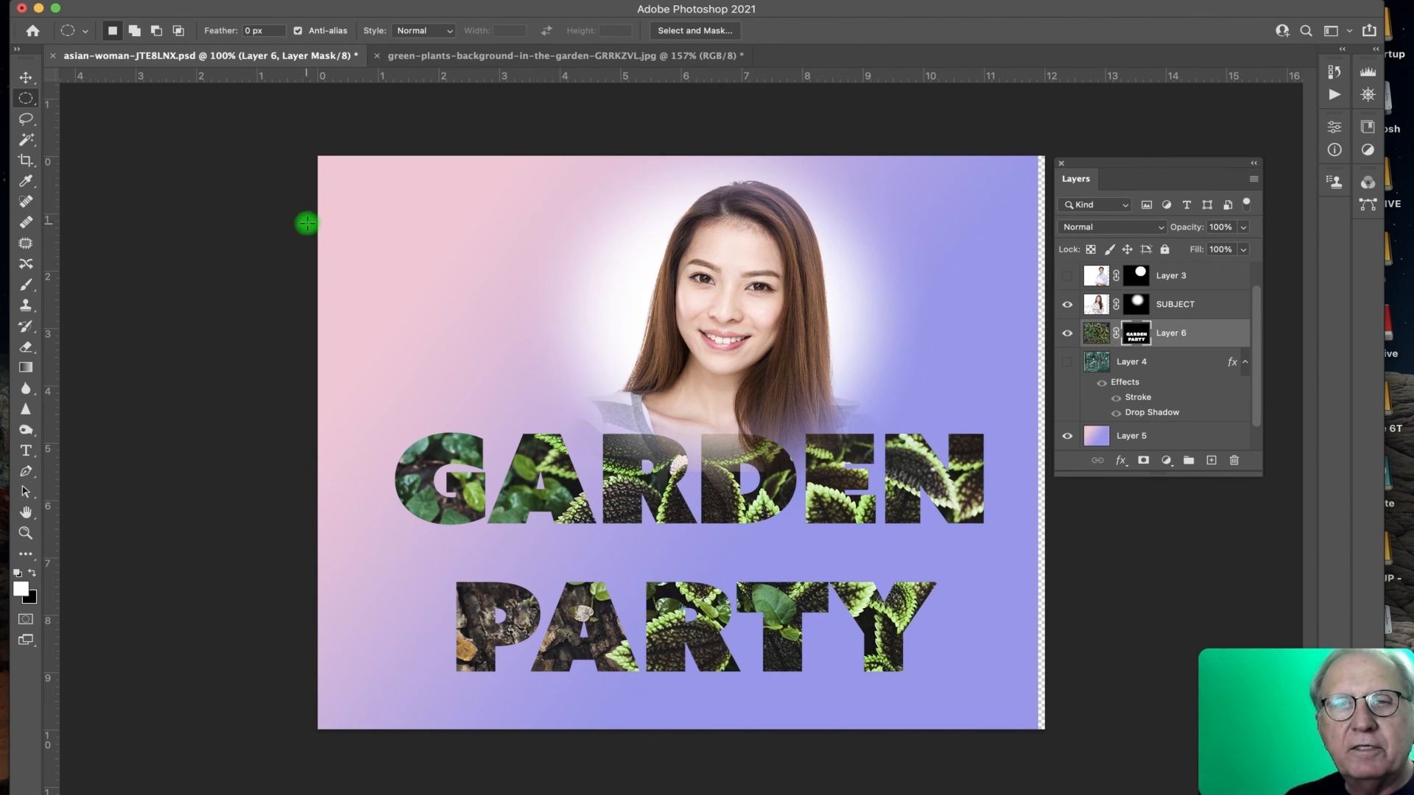
Step: Move the plant-filled GARDEN PARTY lettering slightly down, closer to the lower edge of the canvas
click(20, 74)
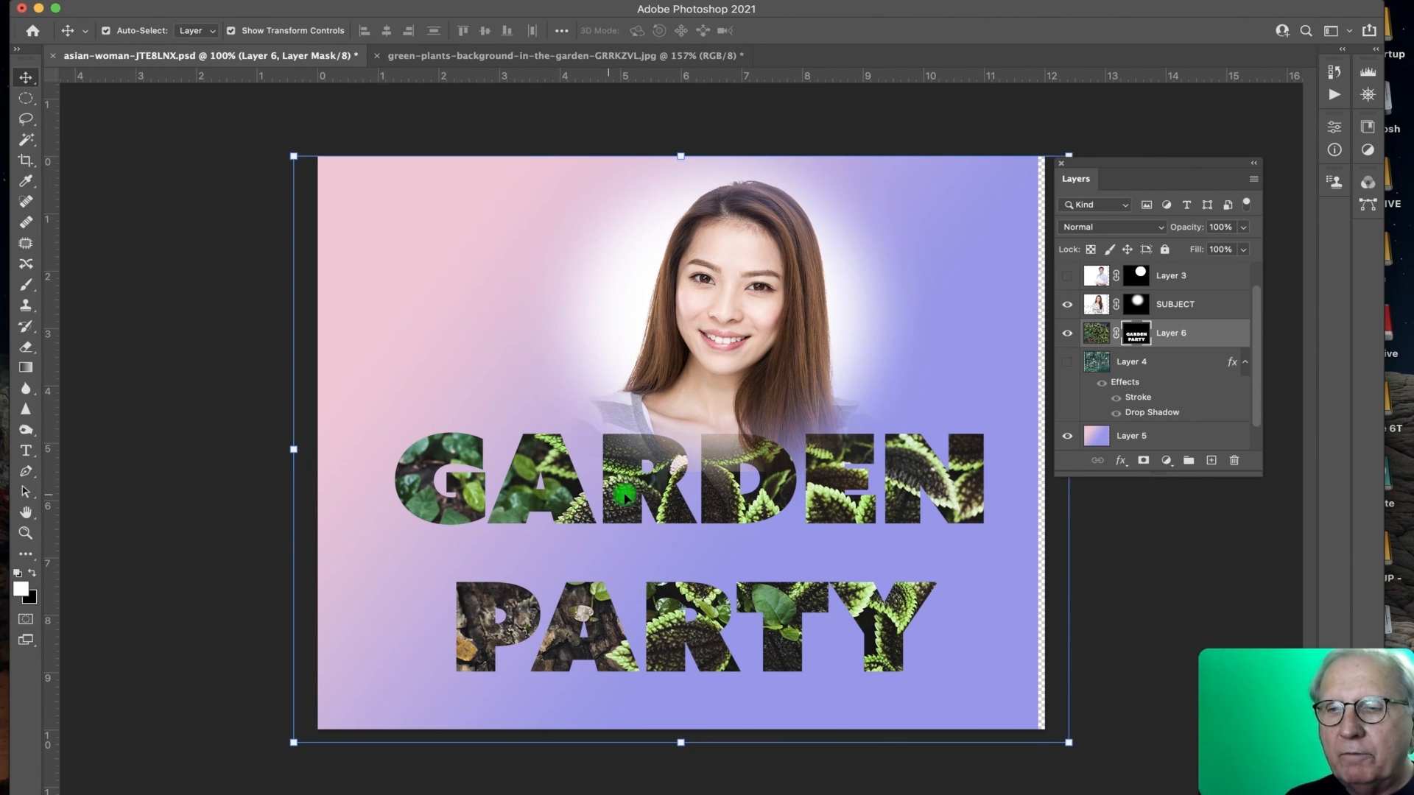
drag(662, 497, 664, 534)
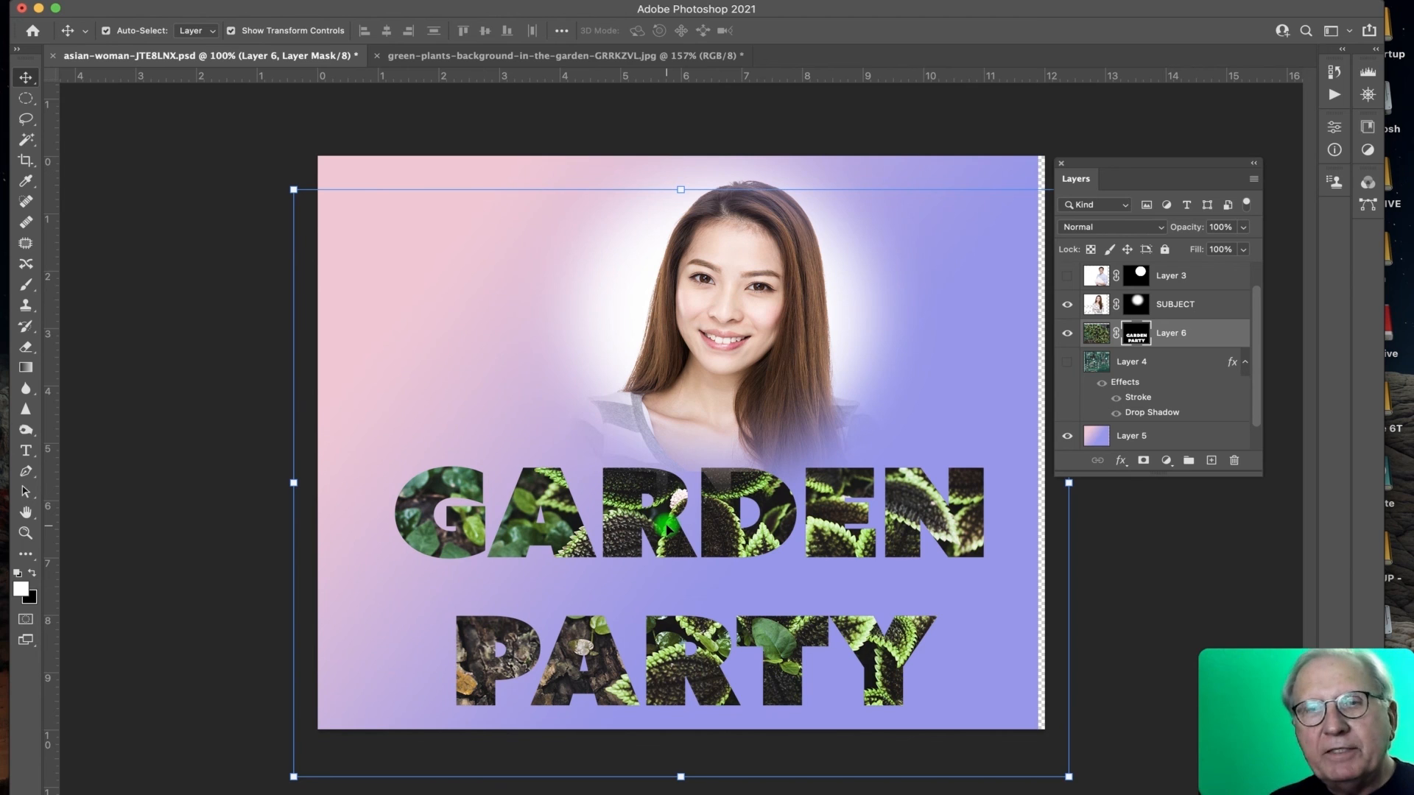
key(t)
click(25, 559)
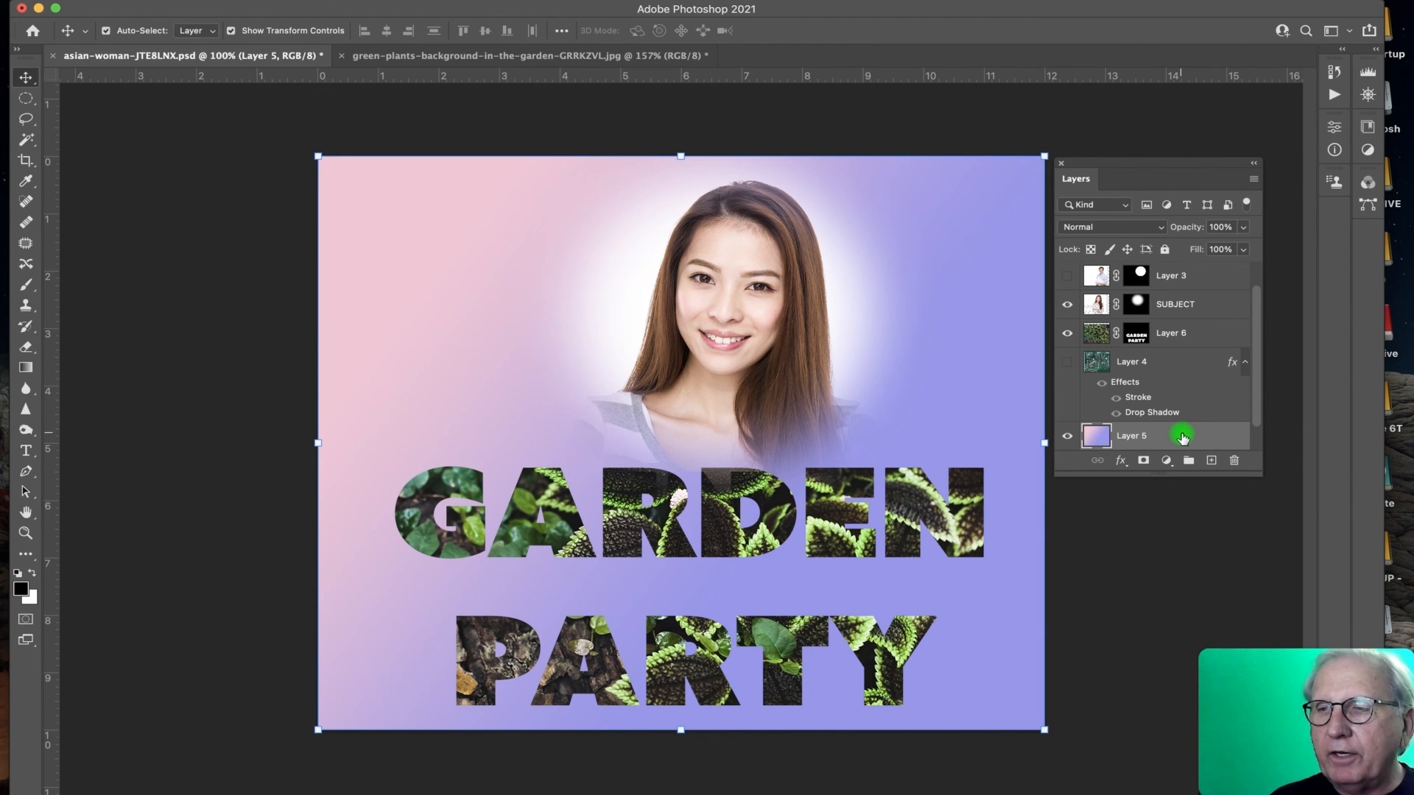
Step: Preview Drop Shadow and Bevel & Emboss effects on Layer 6's GARDEN PARTY lettering and discard them
click(1214, 336)
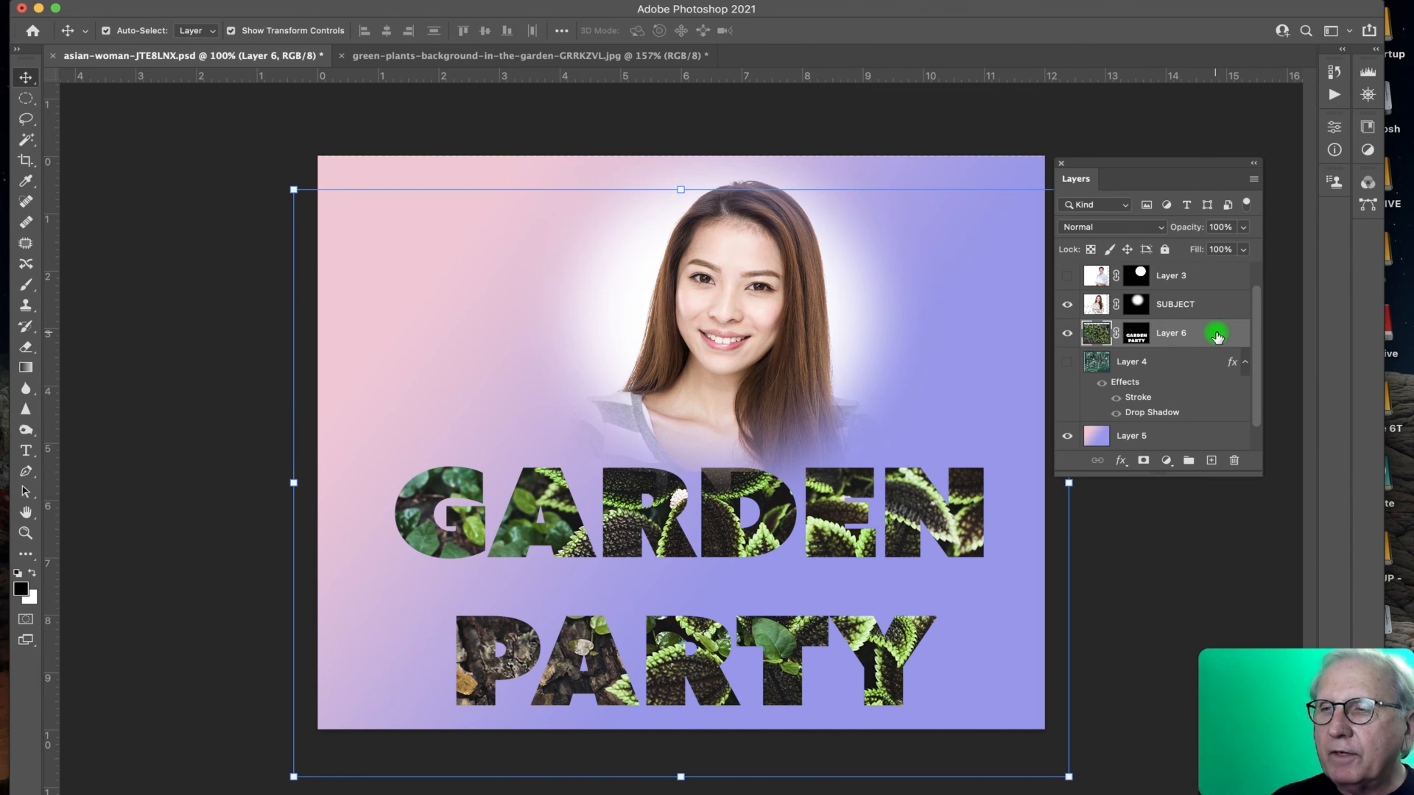
double_click(1222, 336)
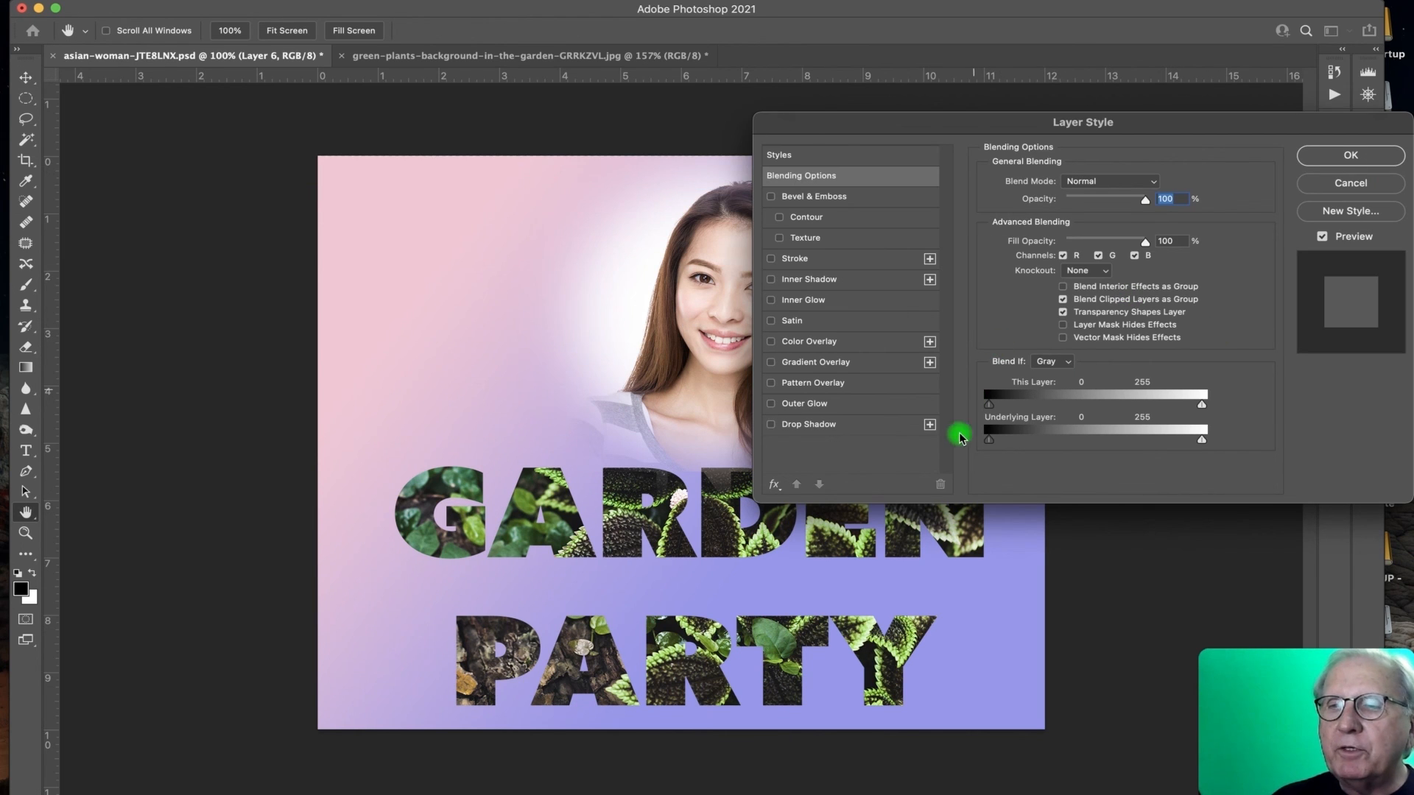
click(770, 425)
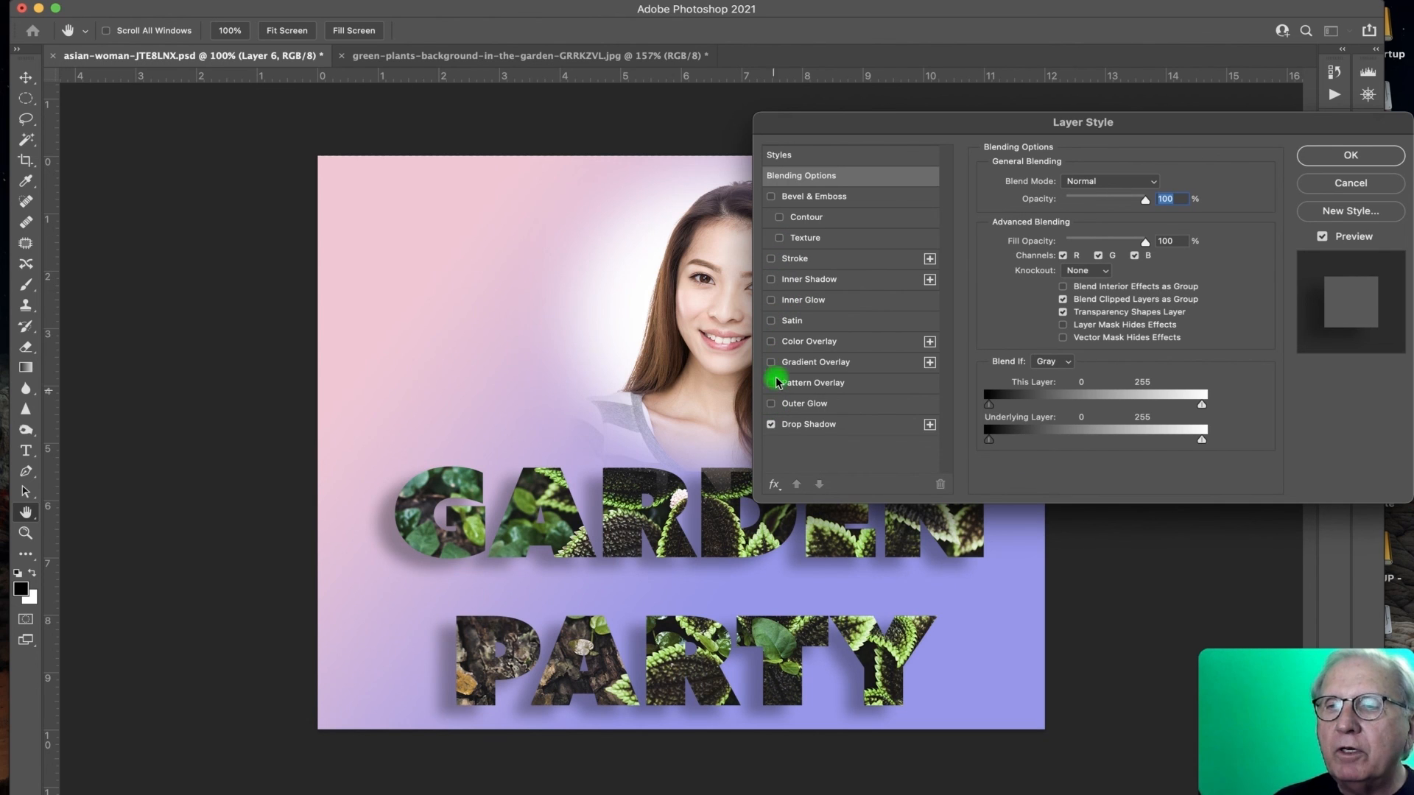
click(772, 197)
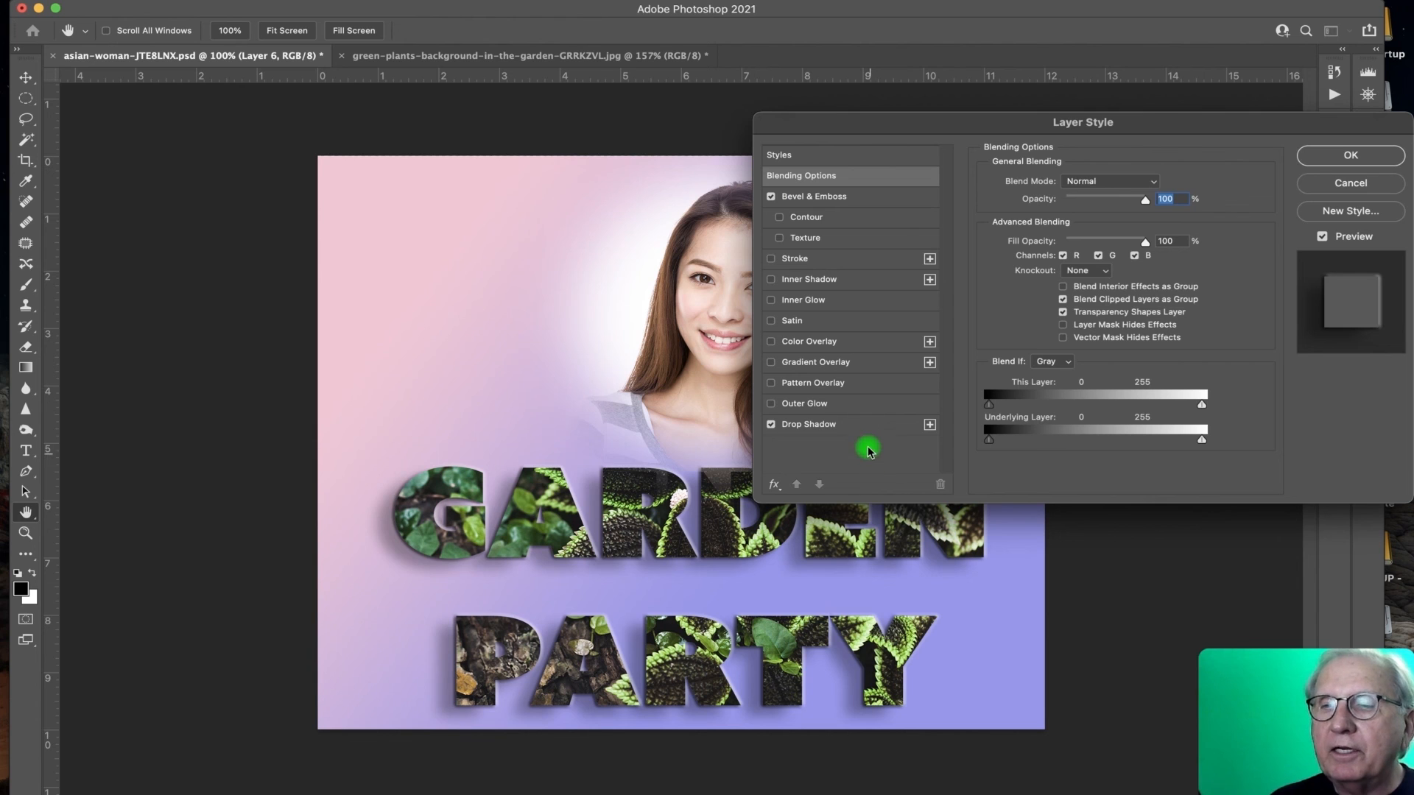
key(Escape)
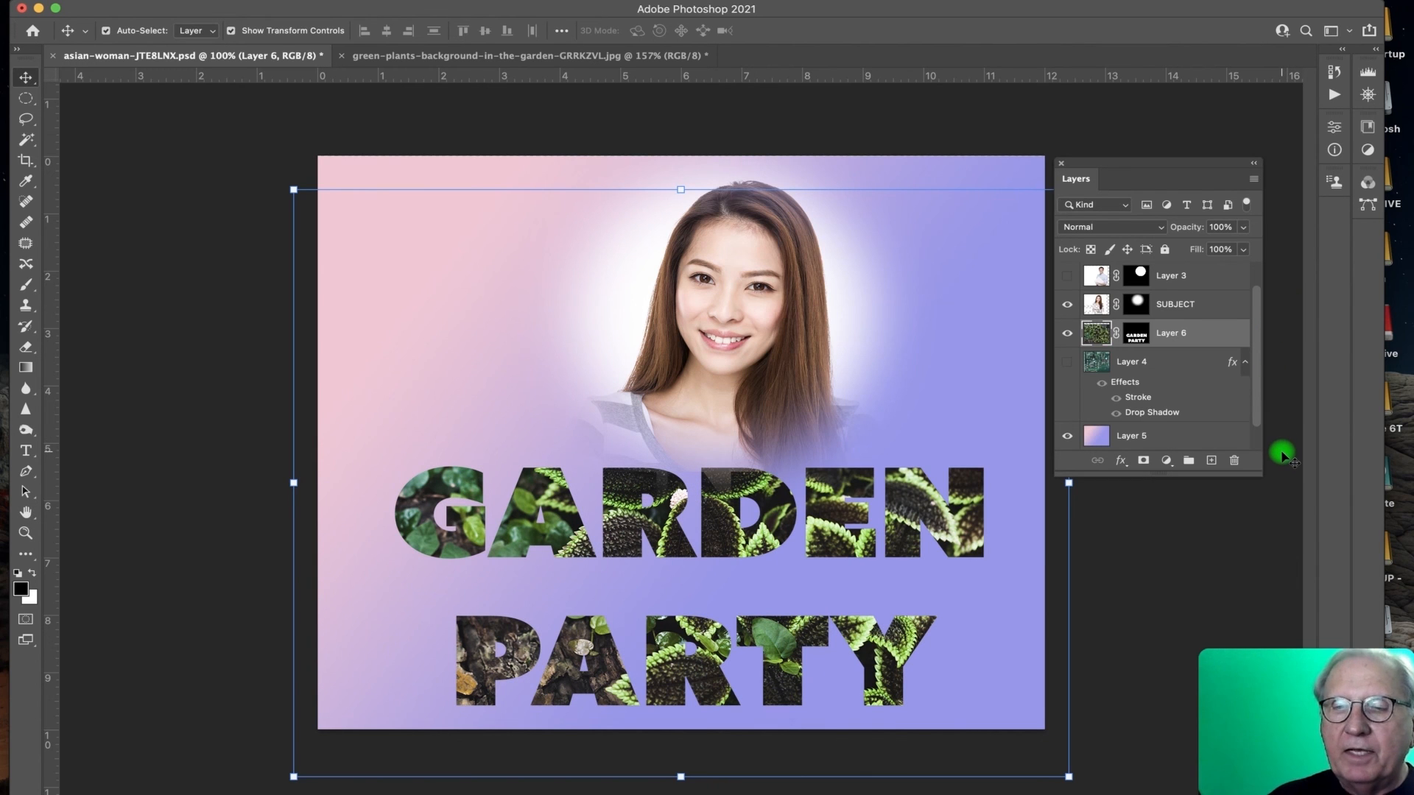